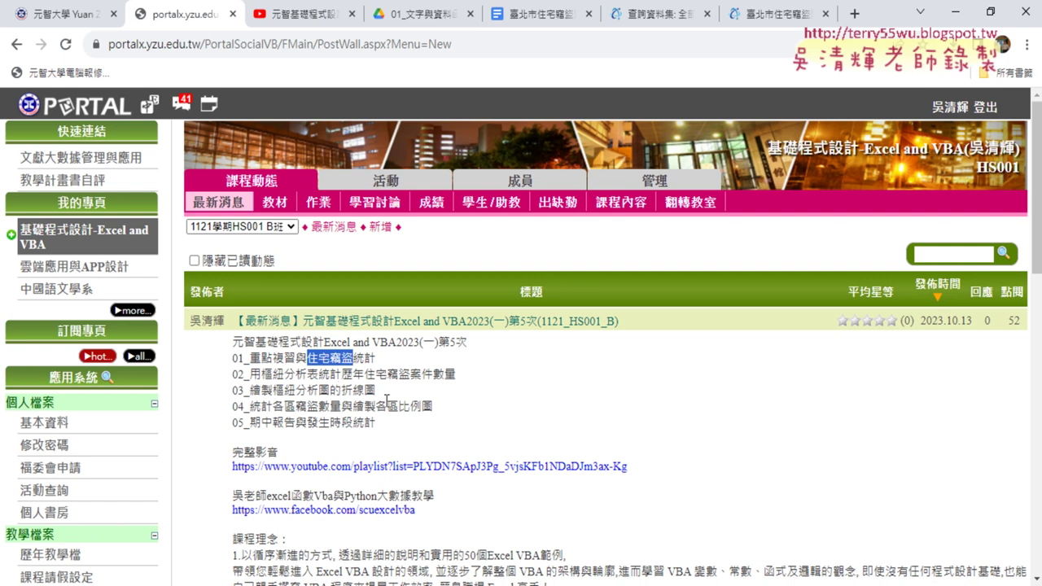
Review the course playlist's hidden-videos notice and the system calendar, then return to the course portal
left_click(302, 15)
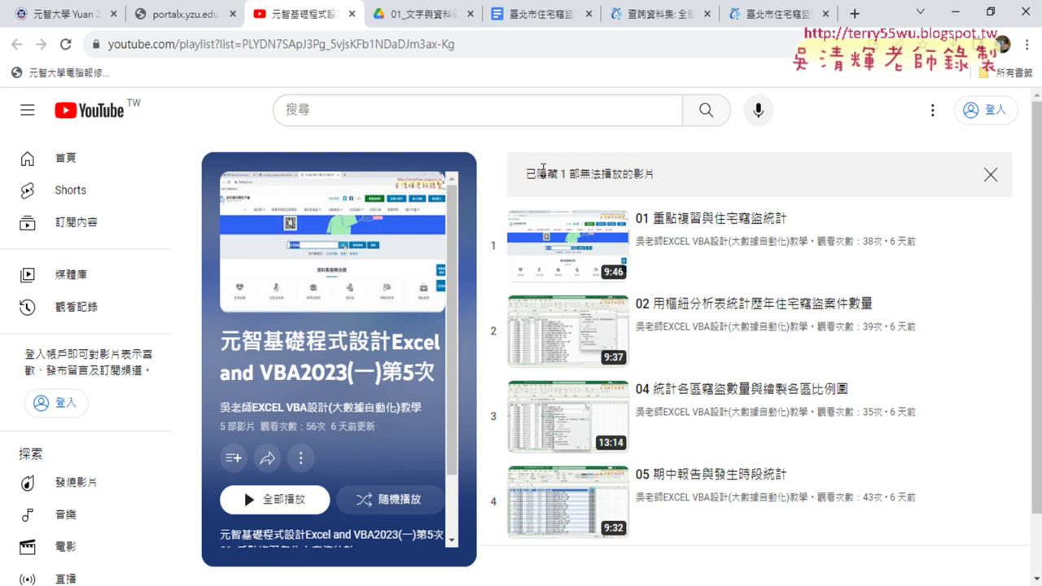
left_click_drag(526, 173, 682, 193)
left_click(683, 193)
mouse_move(170, 585)
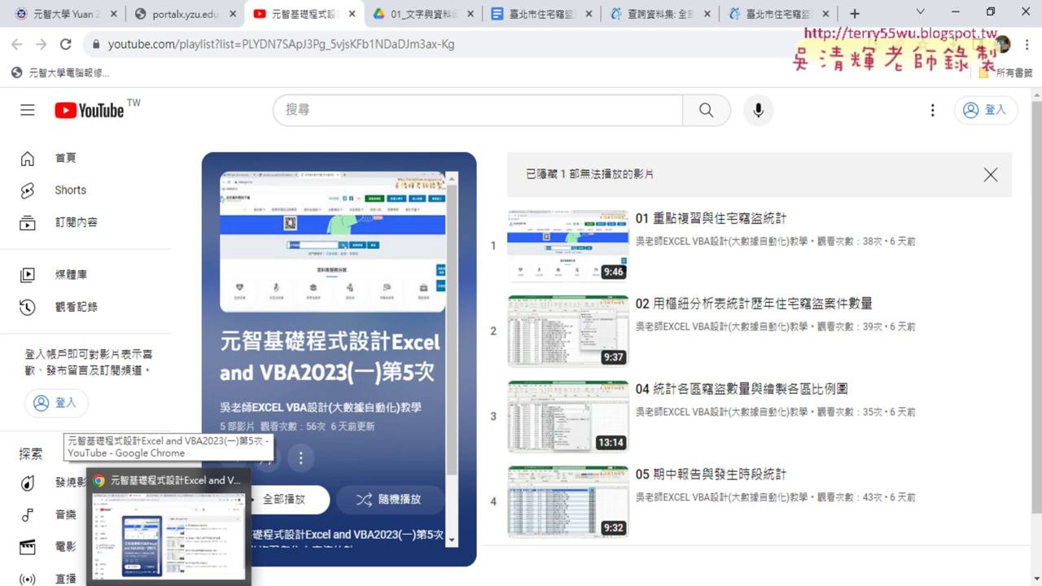
left_click(1009, 585)
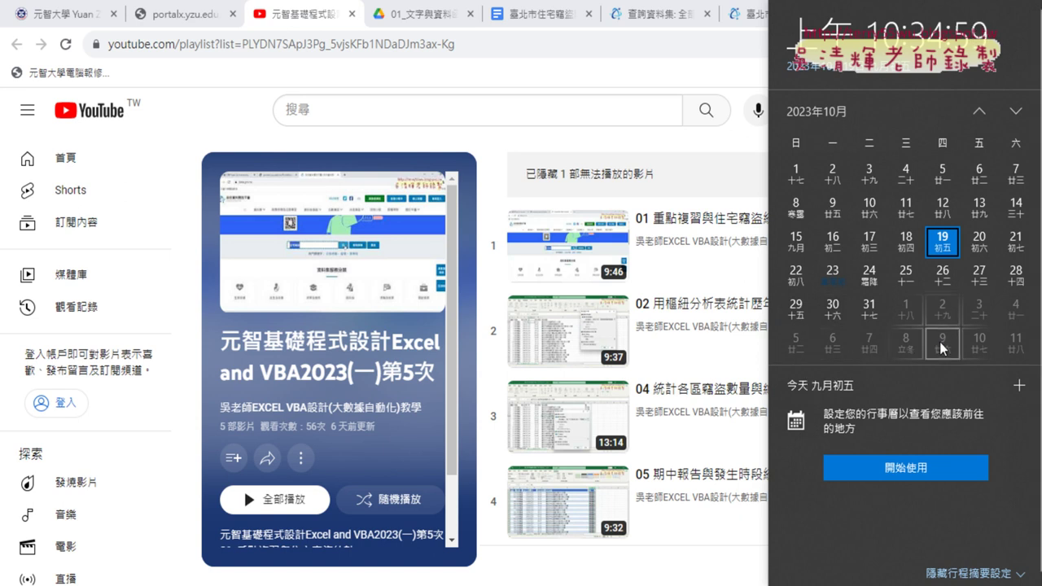
left_click(182, 16)
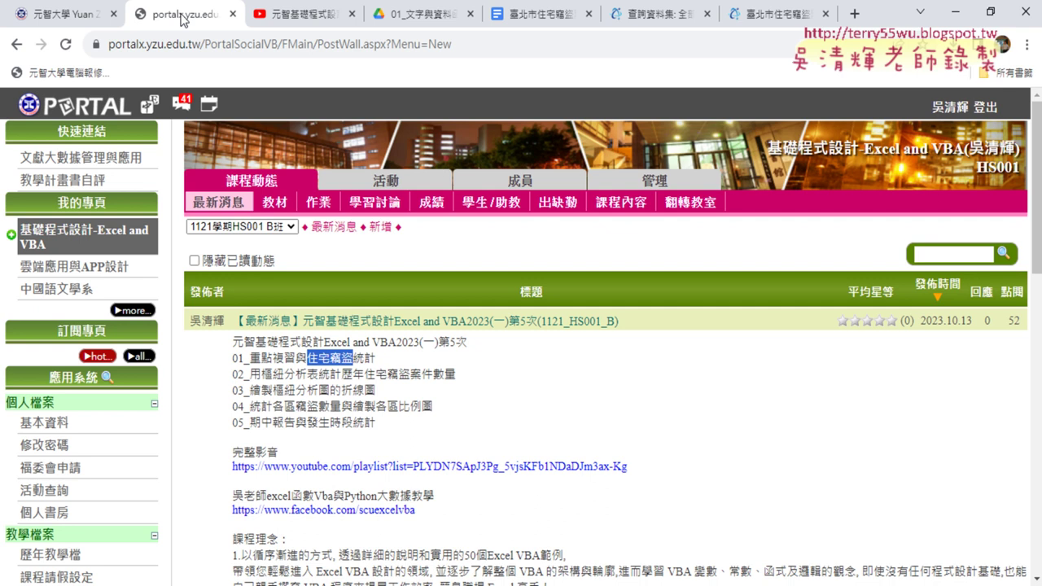
Go from the data.gov.tw dataset search results to the open-data home page and browse it
left_click(652, 17)
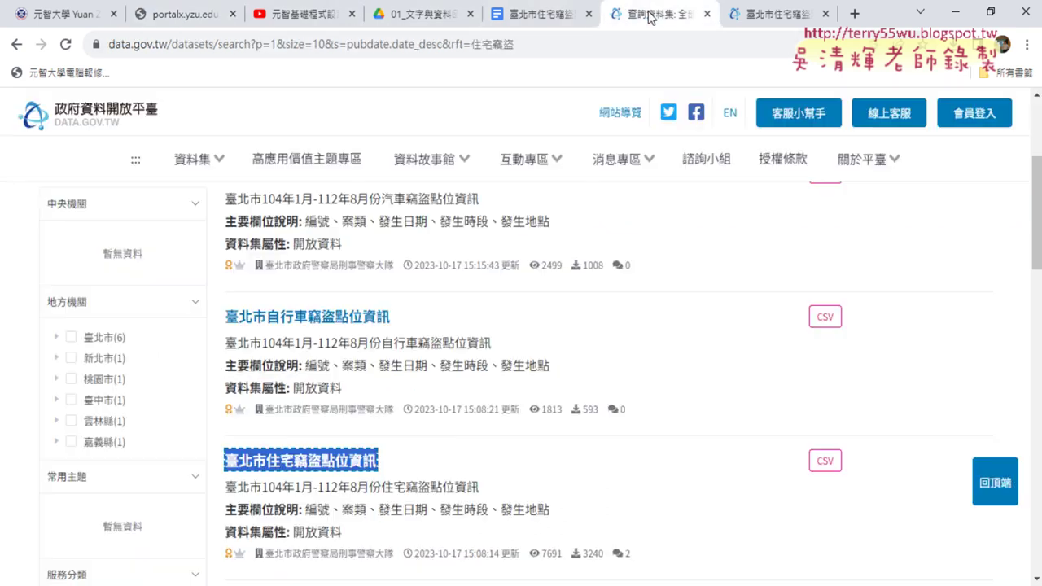
left_click(108, 118)
scroll(273, 252, "down", 1)
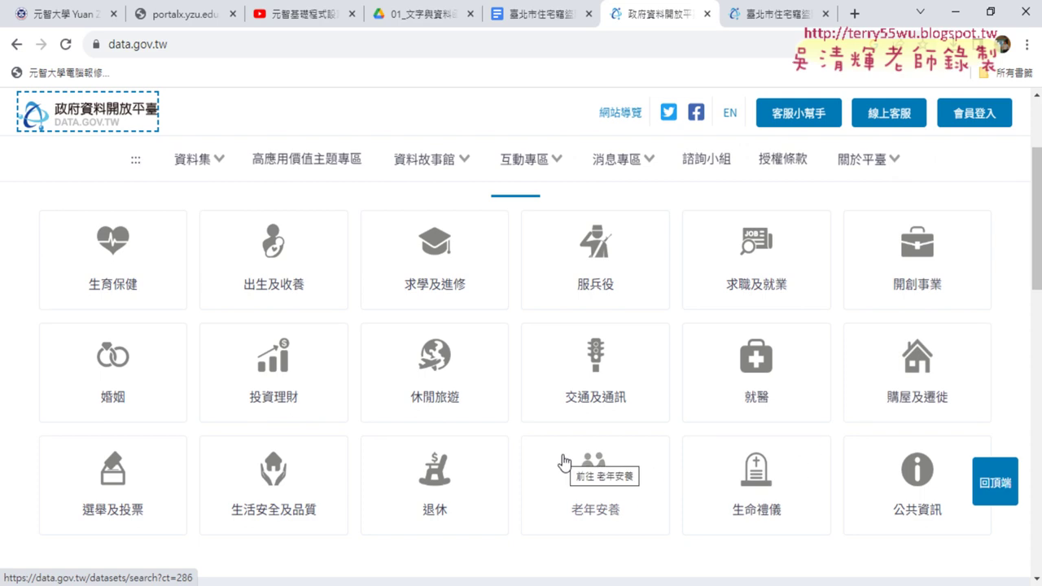
scroll(563, 461, "up", 2)
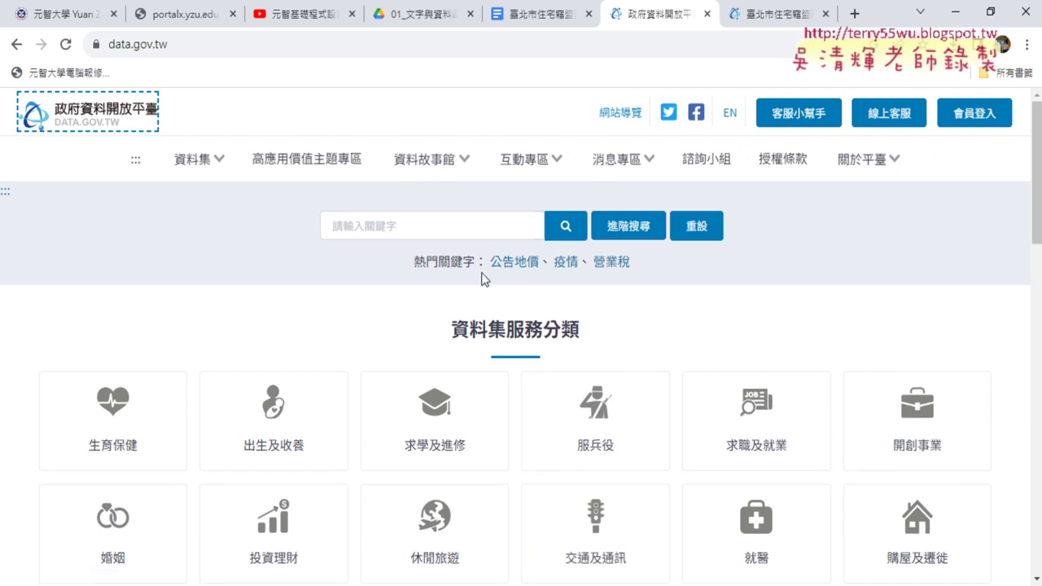
Scroll the burglary notes document up to the 歷年竊盜折線圖 line chart section
left_click(541, 15)
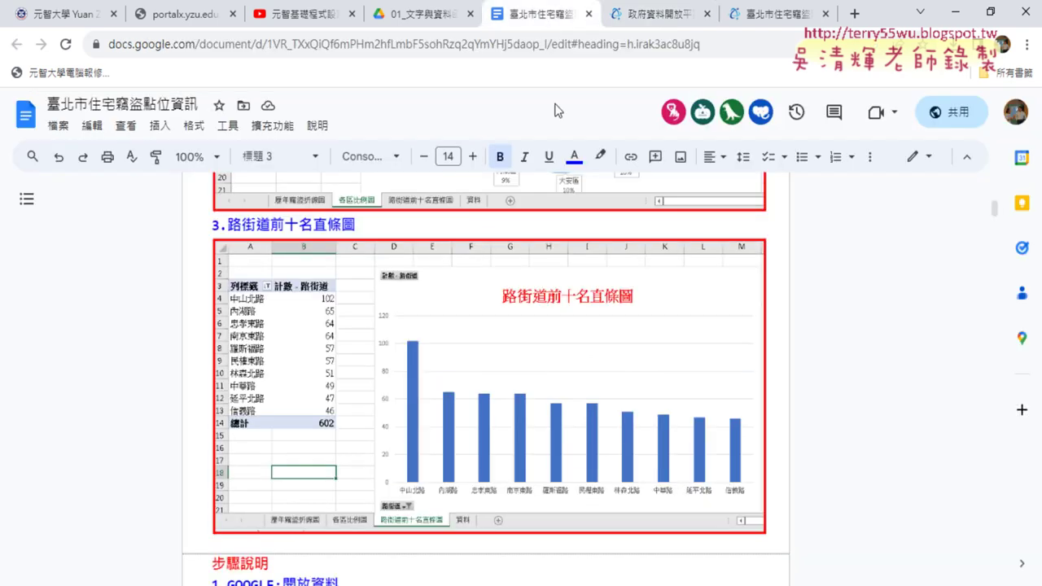
scroll(817, 405, "up", 3)
scroll(816, 405, "up", 2)
scroll(816, 405, "up", 2)
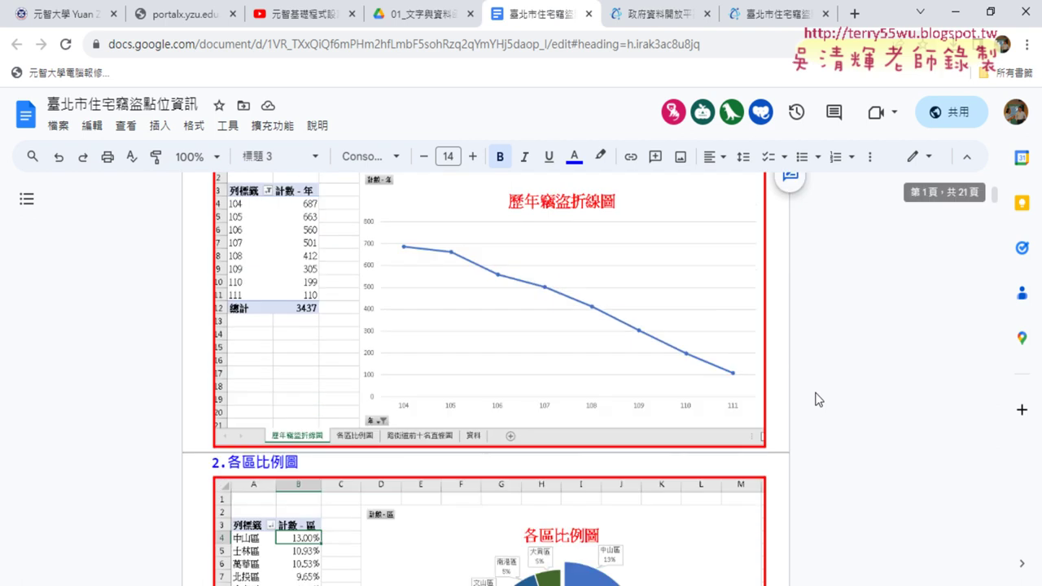
scroll(796, 393, "up", 1)
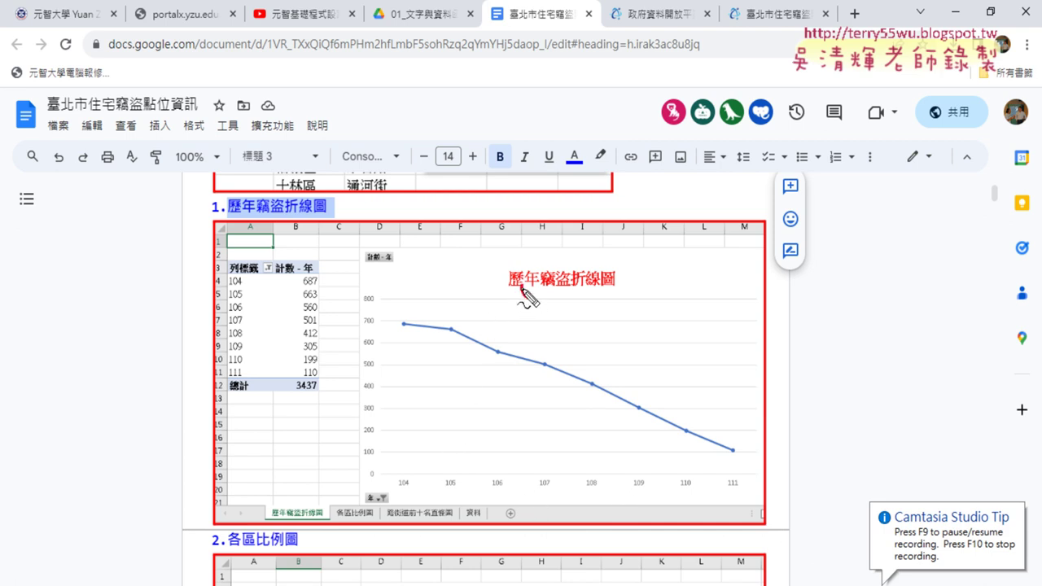
Mark the chart title 歷年竊盜折線圖 with pen annotations, clear them, and switch to Excel
left_click_drag(537, 264, 541, 262)
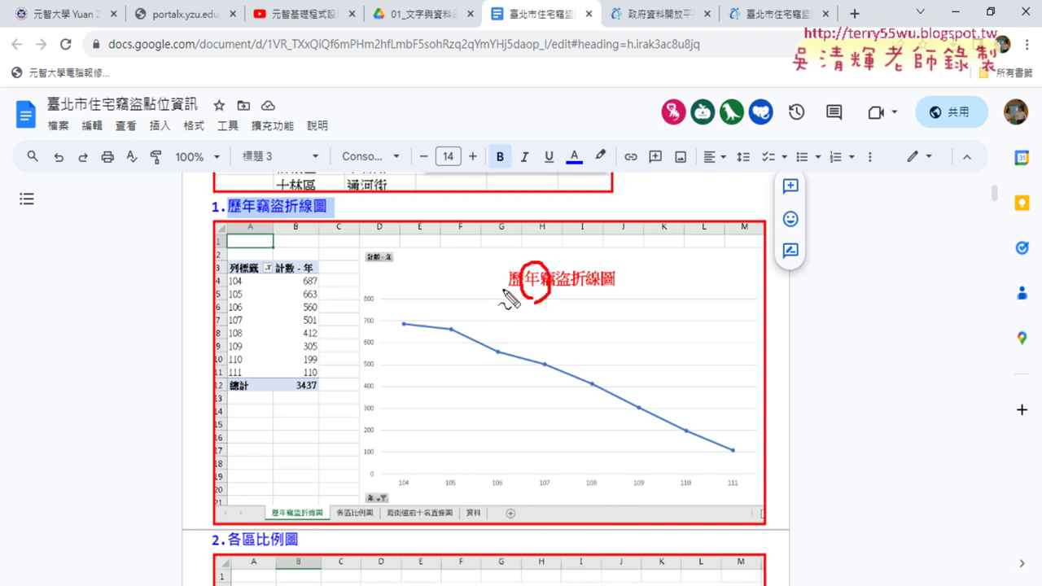
left_click_drag(503, 291, 636, 293)
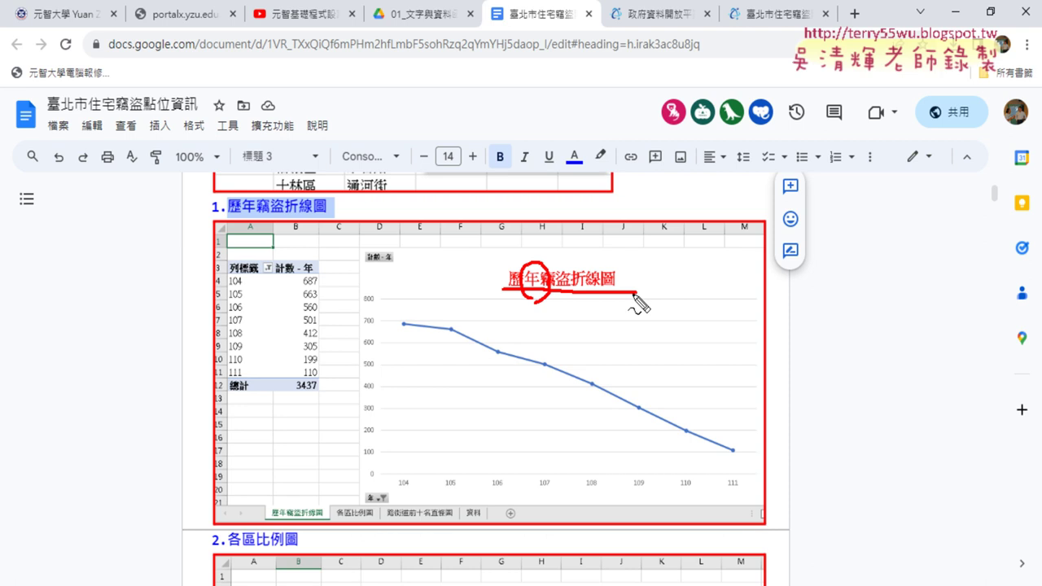
key("Escape")
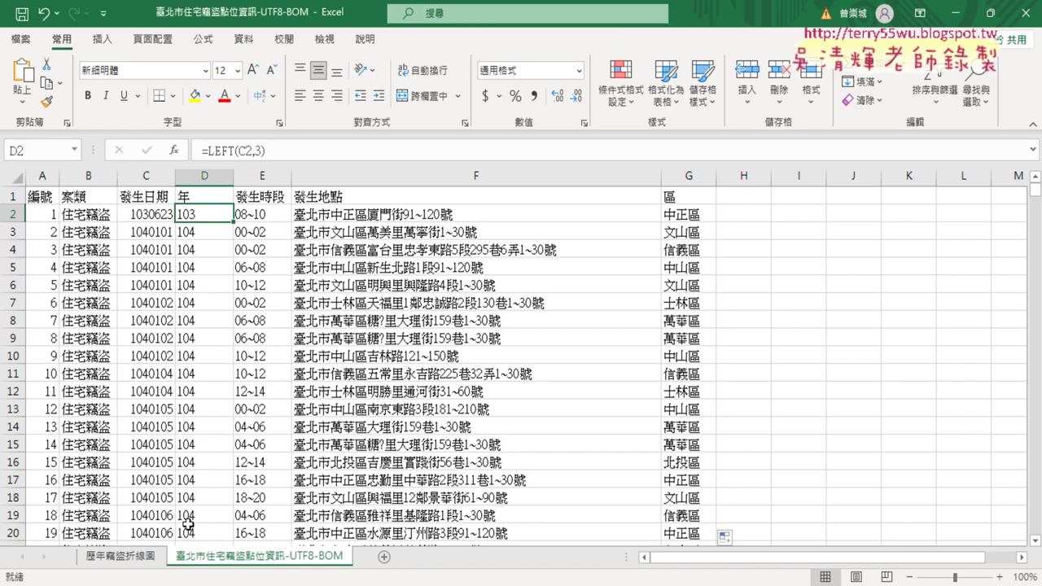
left_click(133, 557)
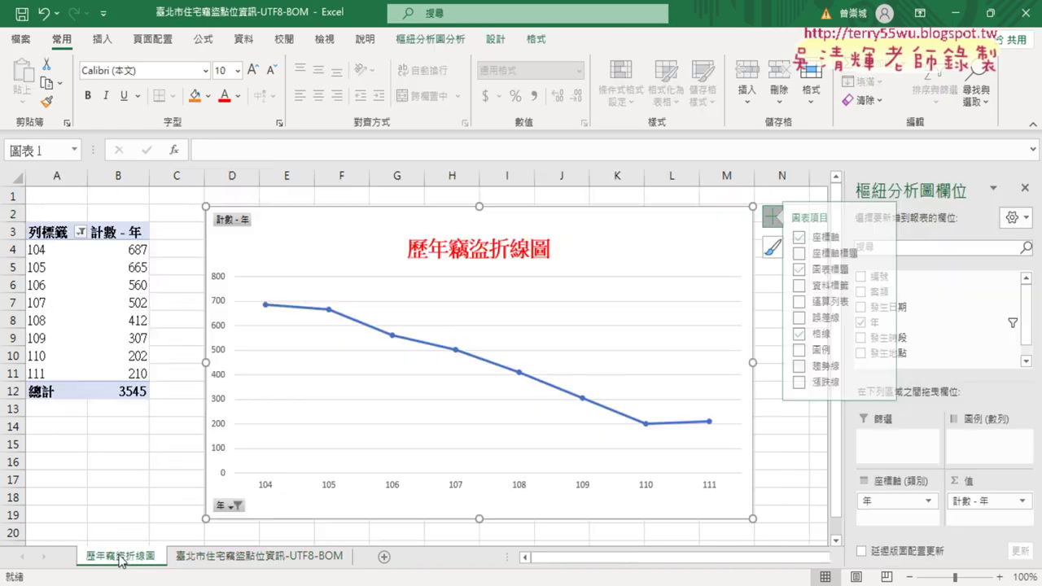
Inspect the pivot table's year filter by unchecking 103, then cancel the change
left_click(80, 233)
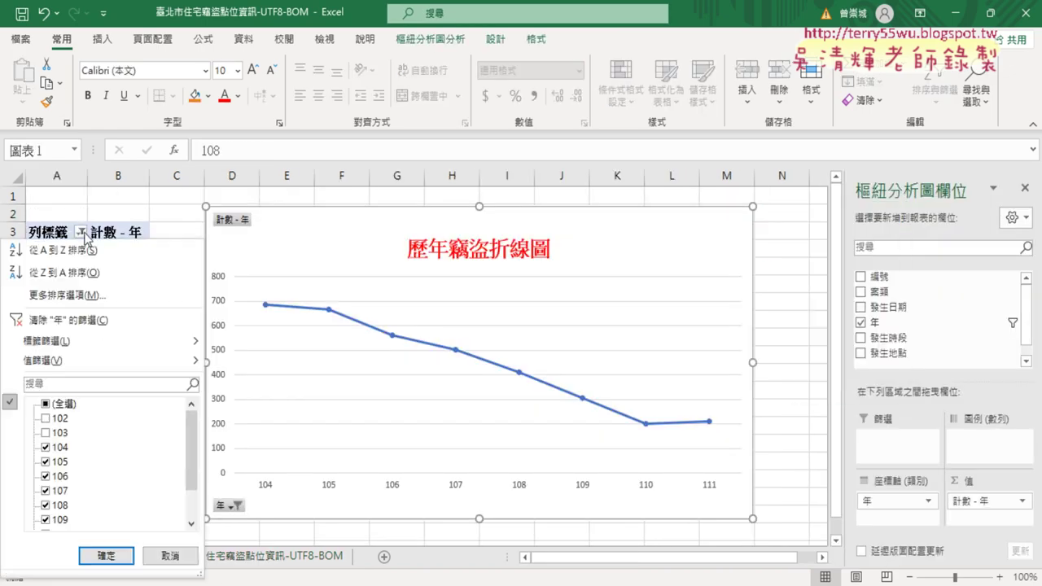
left_click(46, 433)
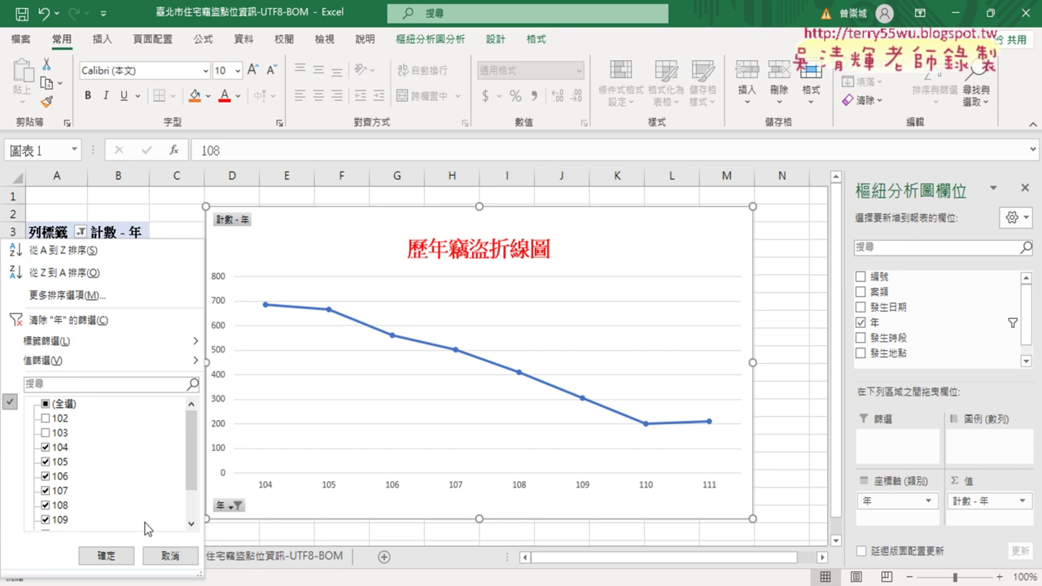
left_click(169, 553)
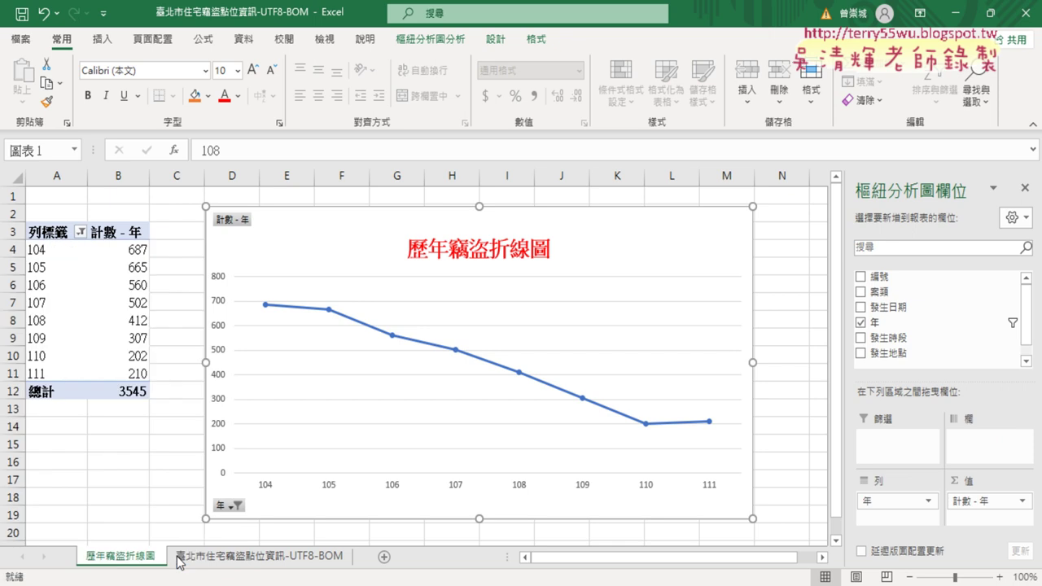
Select row 2, the first year-103 record on the data sheet, and bring up its context menu
left_click(241, 559)
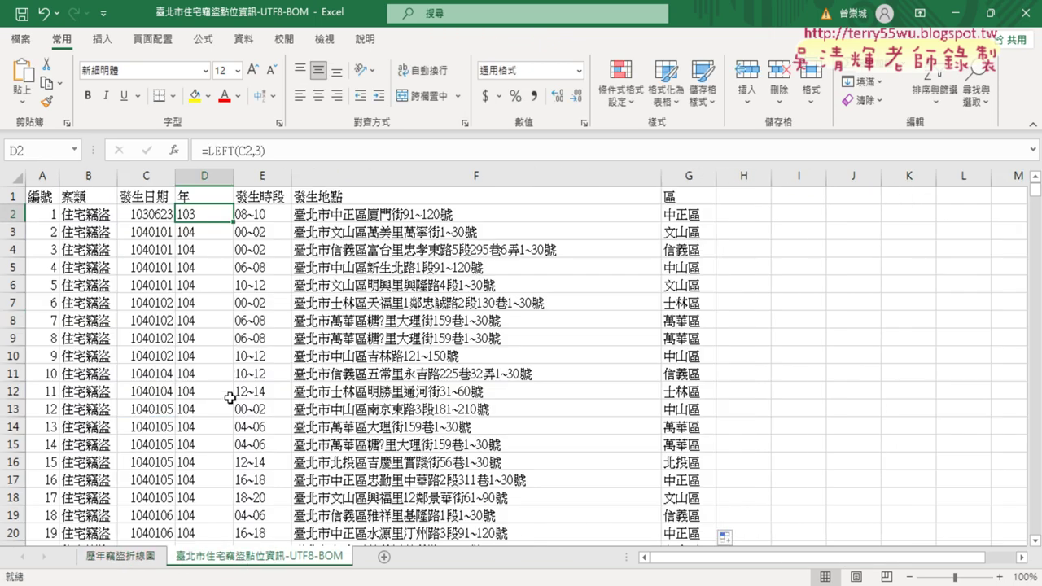
left_click(16, 217)
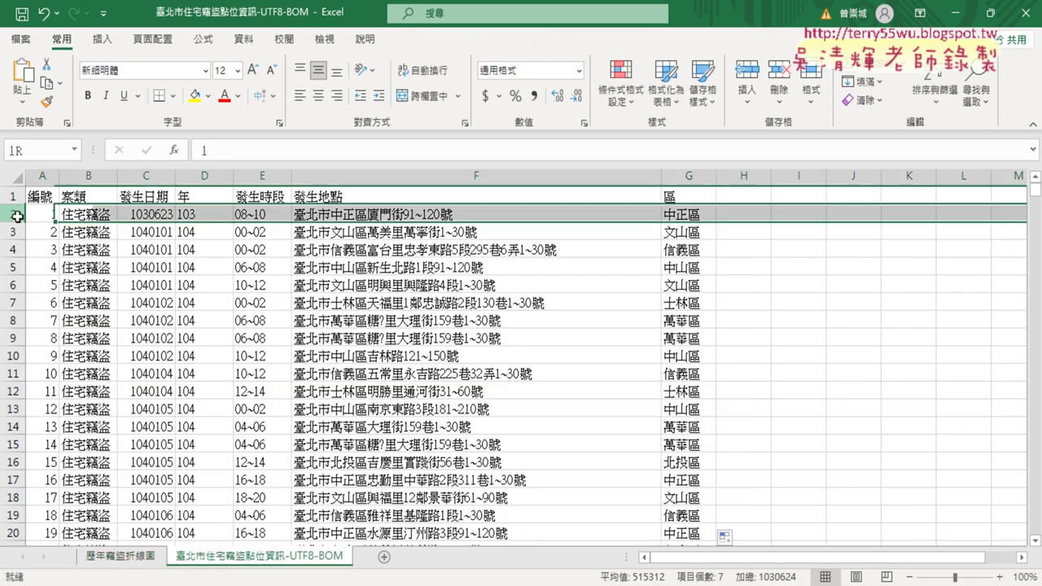
right_click(213, 217)
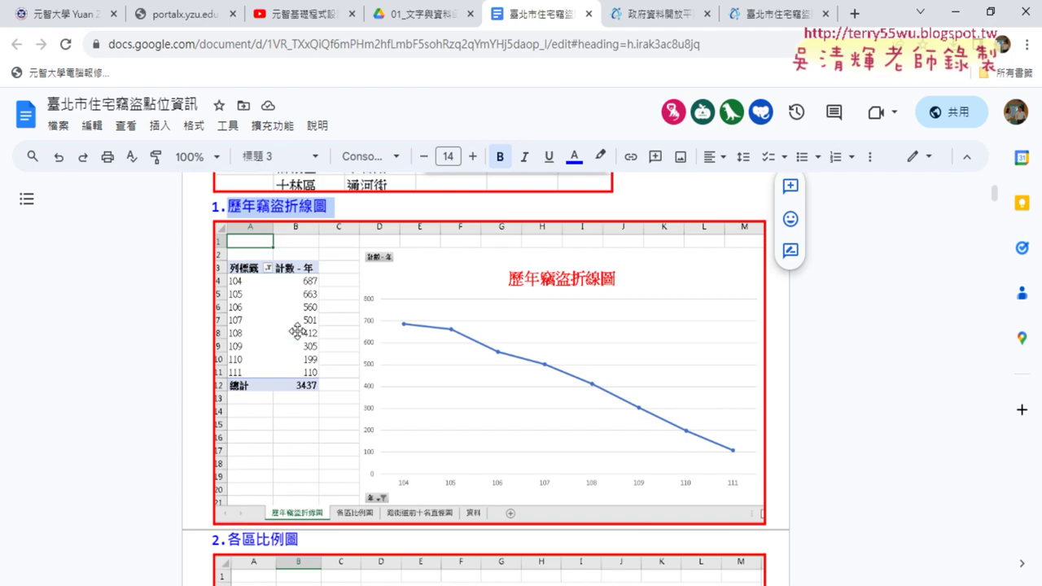
Scroll the Taipei burglary dataset page to its notes and highlight the 104~110 year range
left_click(737, 21)
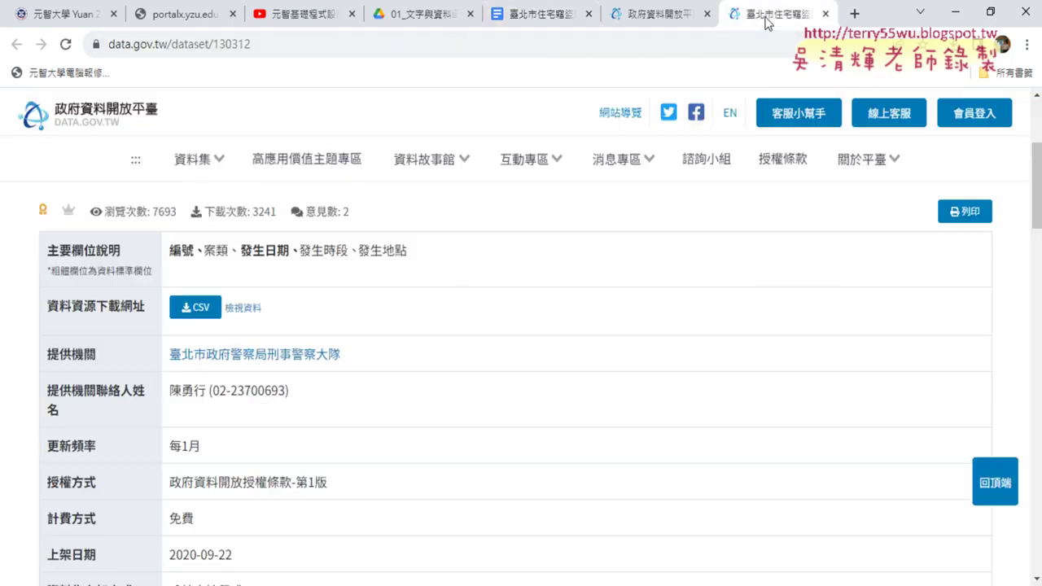
scroll(456, 320, "down", 2)
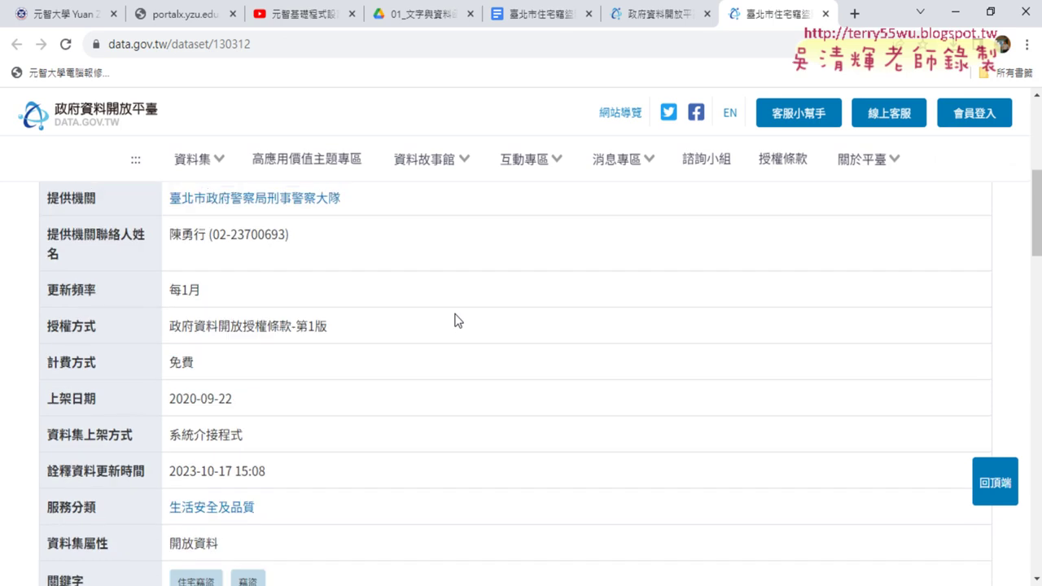
scroll(454, 319, "up", 4)
scroll(446, 336, "down", 2)
scroll(379, 382, "down", 3)
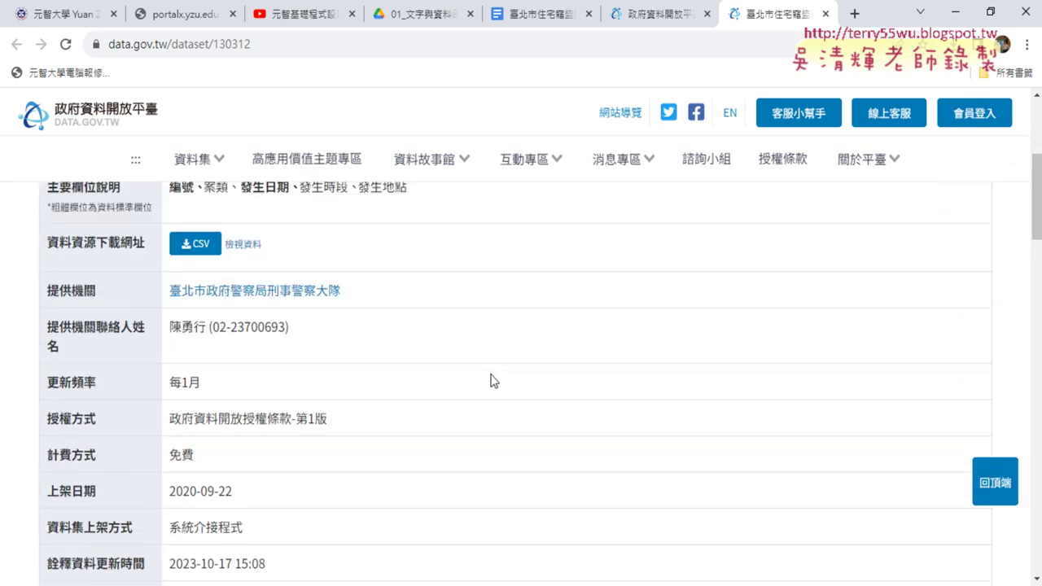
scroll(493, 379, "down", 4)
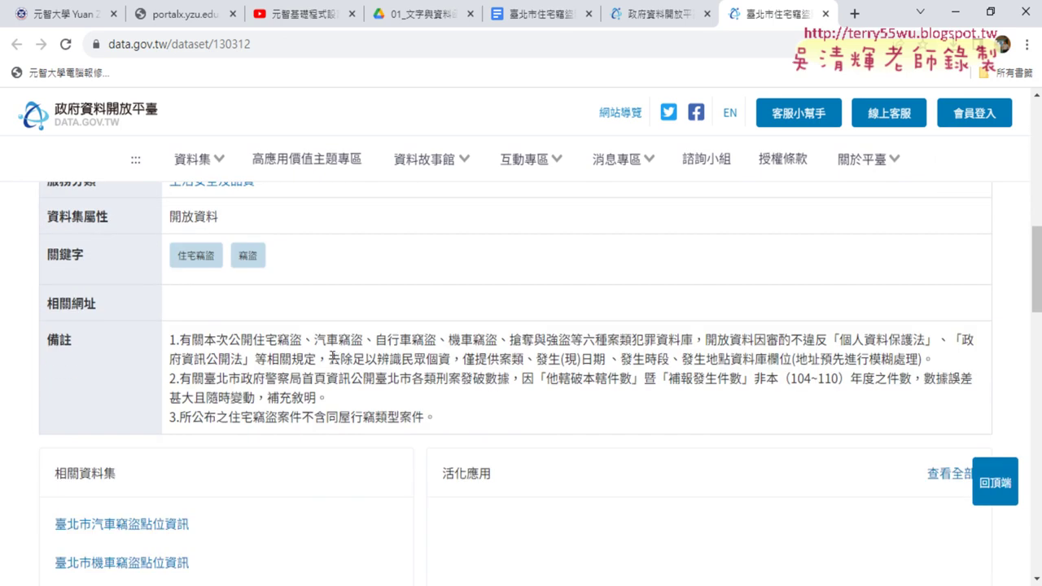
scroll(315, 358, "up", 2)
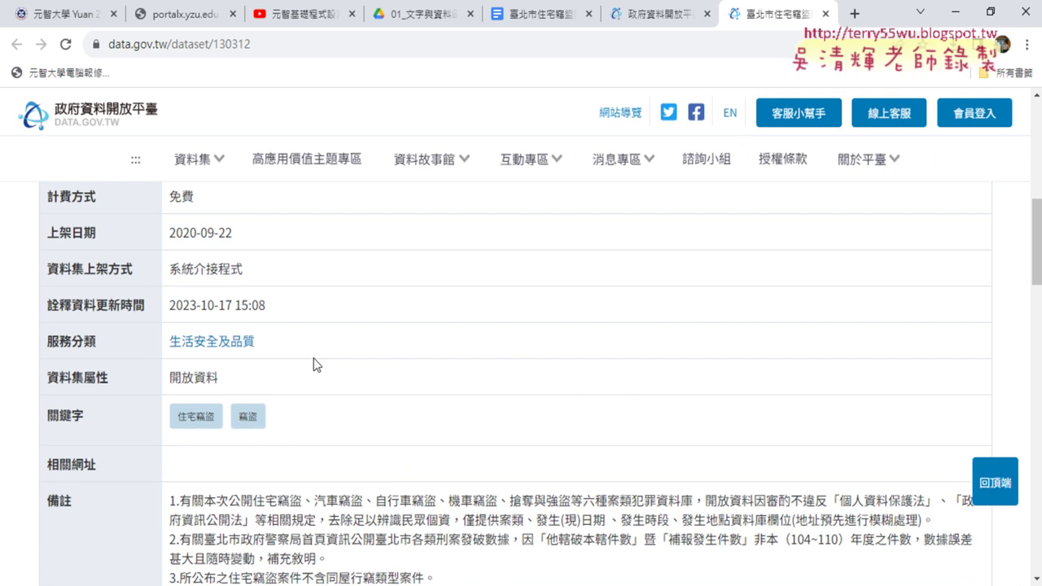
scroll(313, 364, "down", 2)
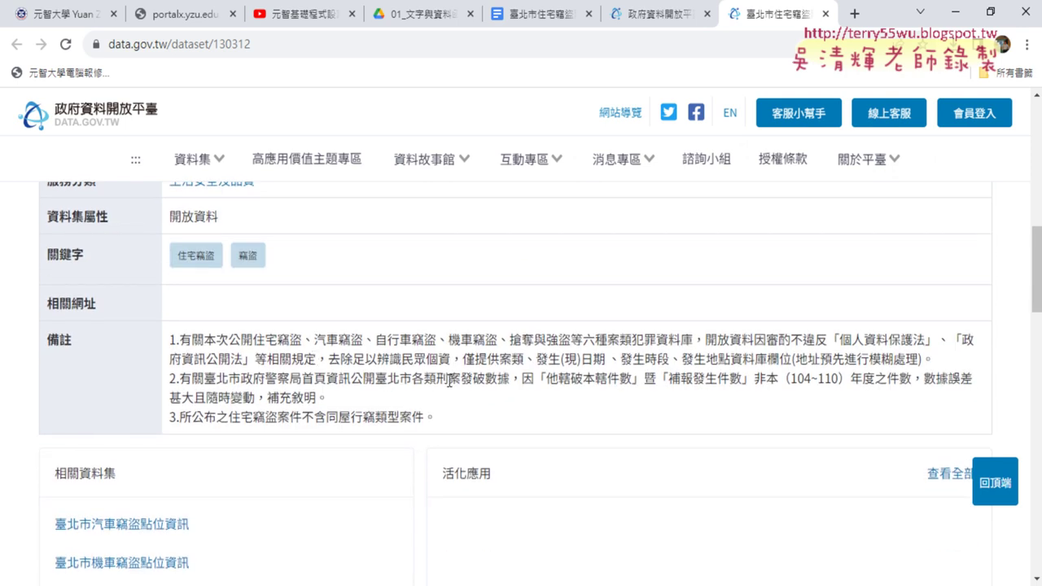
left_click_drag(791, 379, 840, 379)
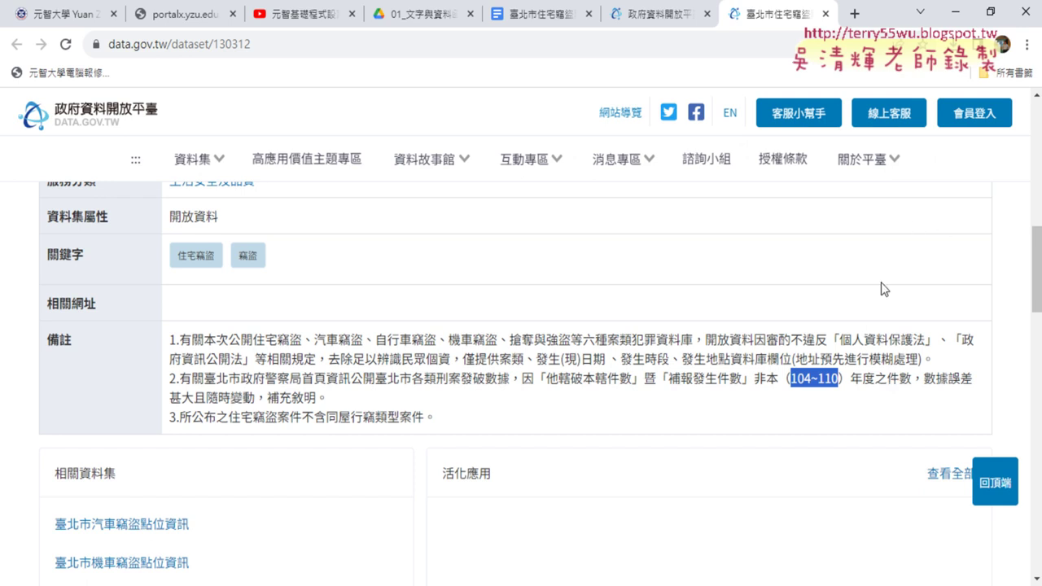
left_click(961, 21)
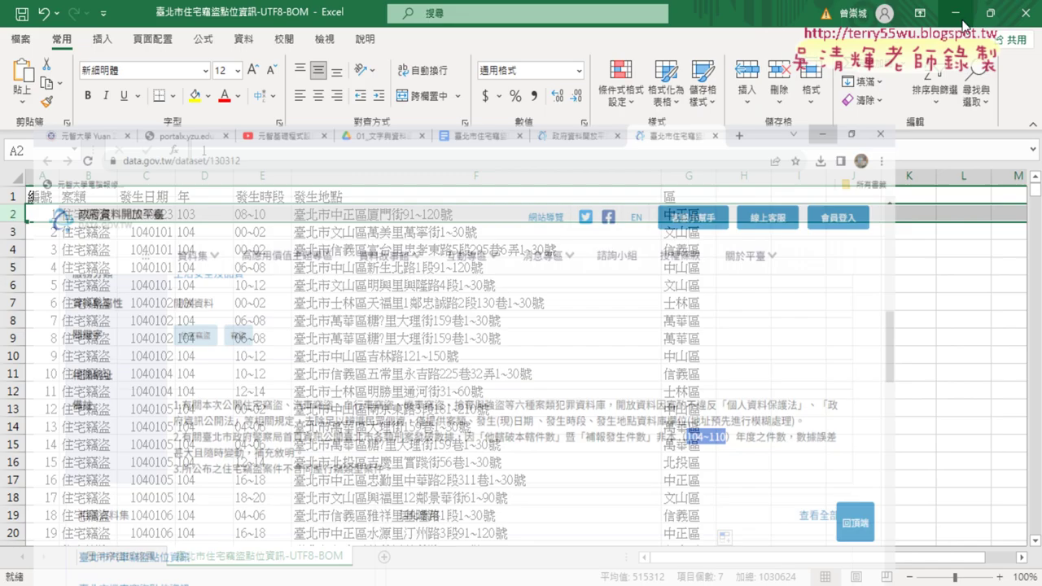
left_click(119, 558)
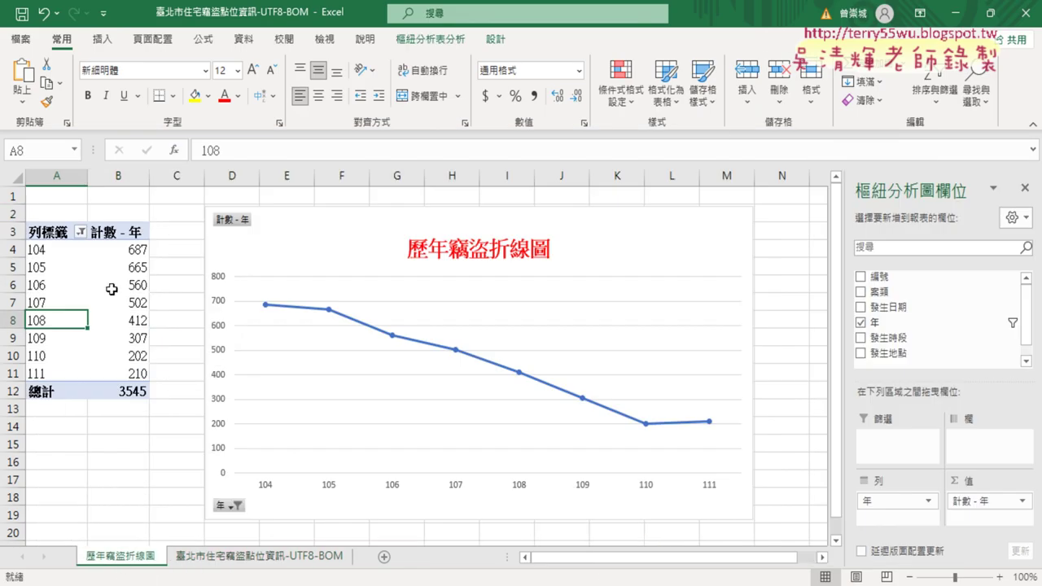
left_click(81, 233)
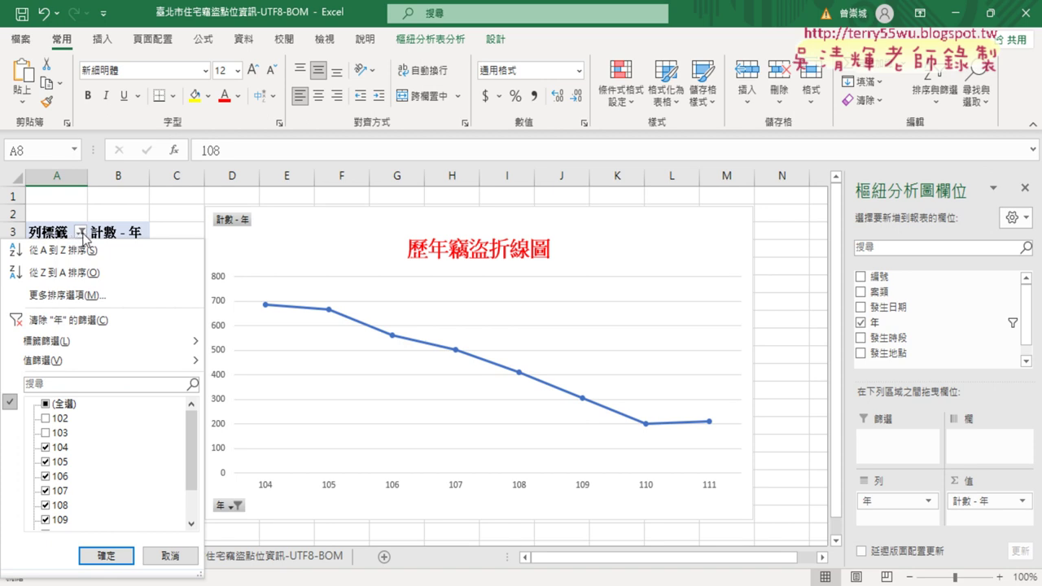
left_click(167, 556)
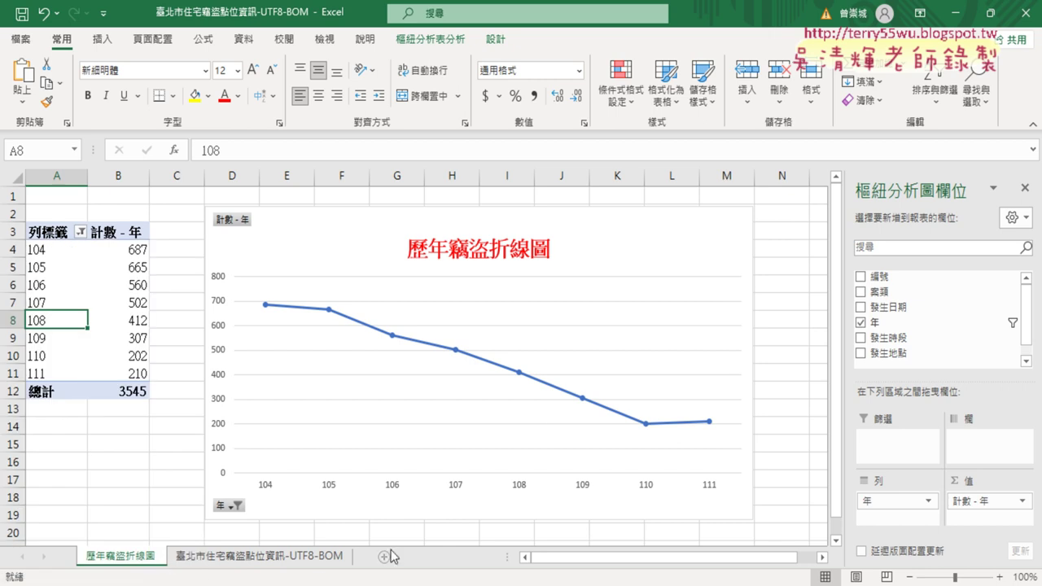
left_click(316, 561)
left_click(682, 177)
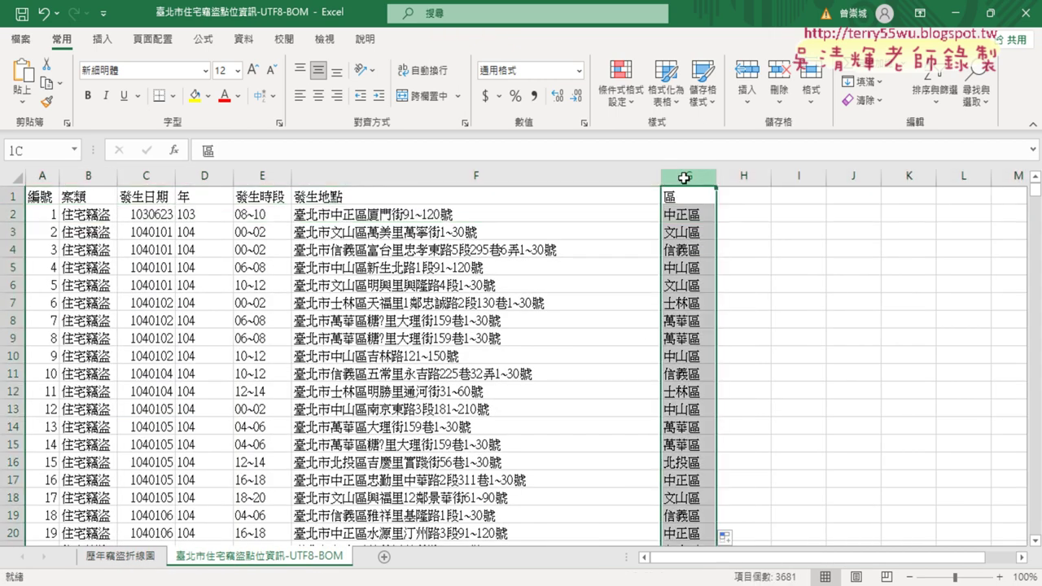
key("alt+Tab")
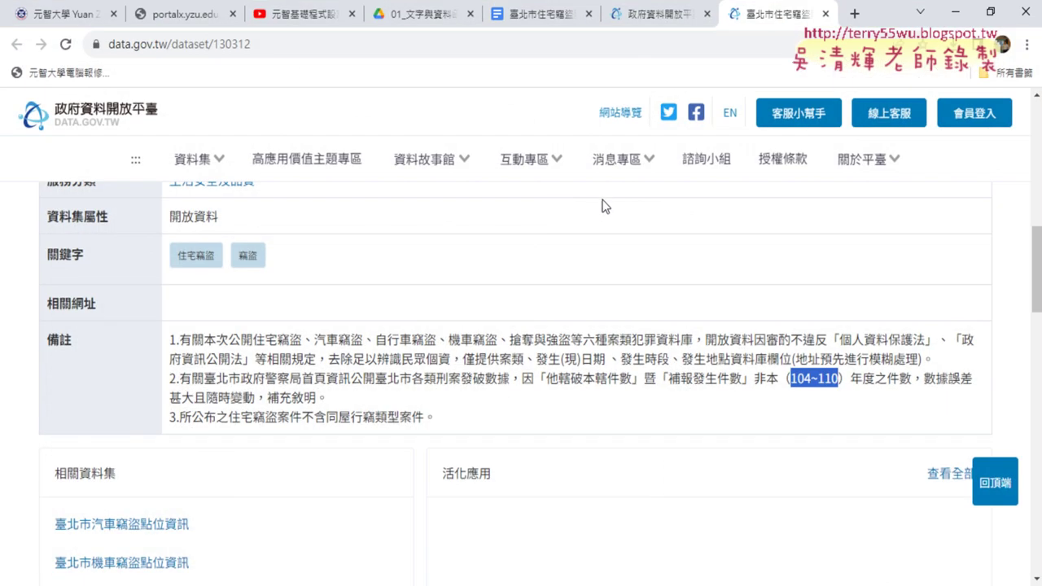
Scroll the Google Docs report to the 各區比例圖 pie chart section, then return to Excel
left_click(522, 32)
scroll(679, 409, "down", 4)
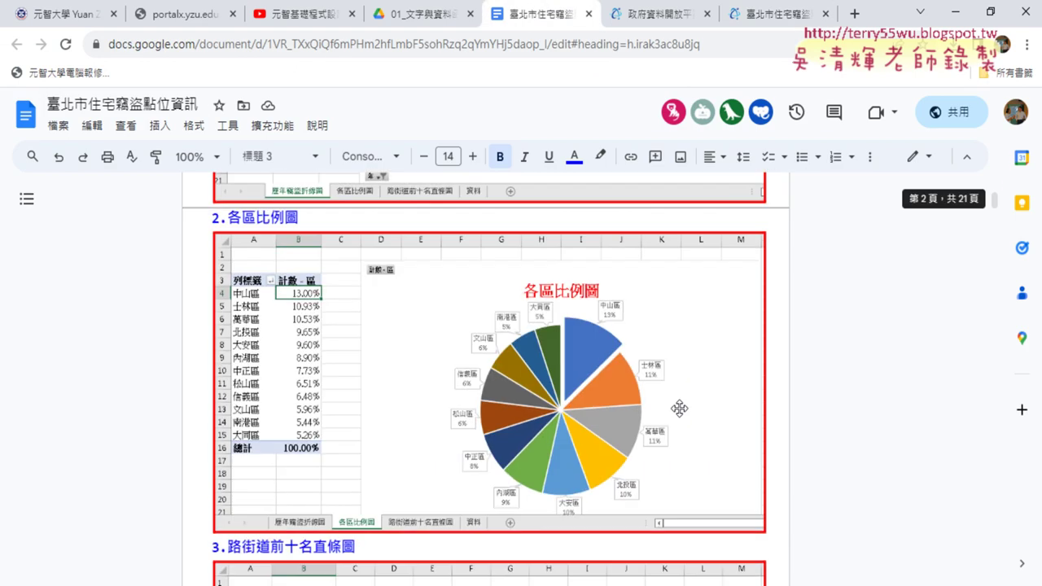
scroll(679, 409, "down", 1)
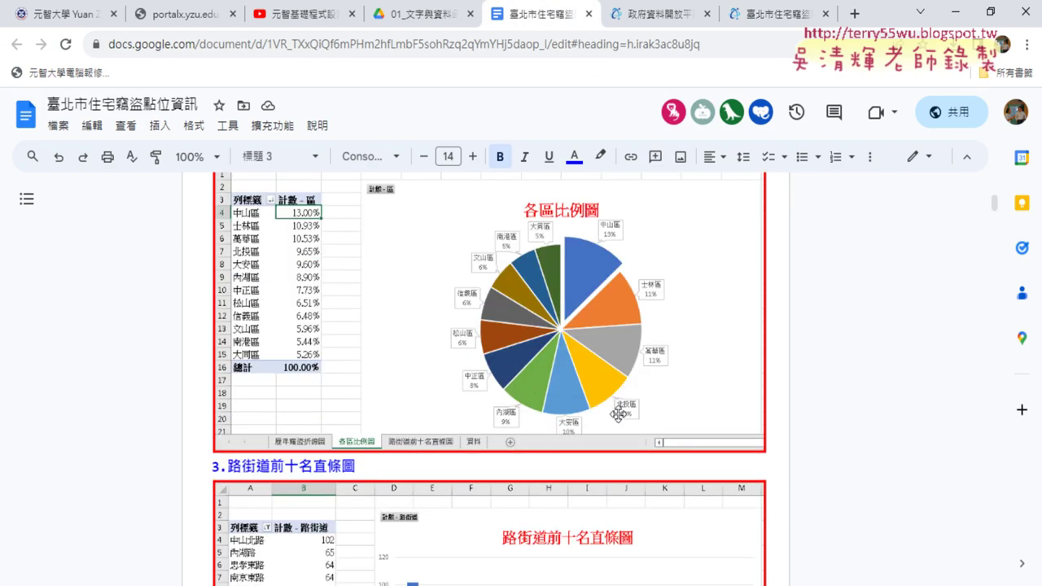
left_click(956, 13)
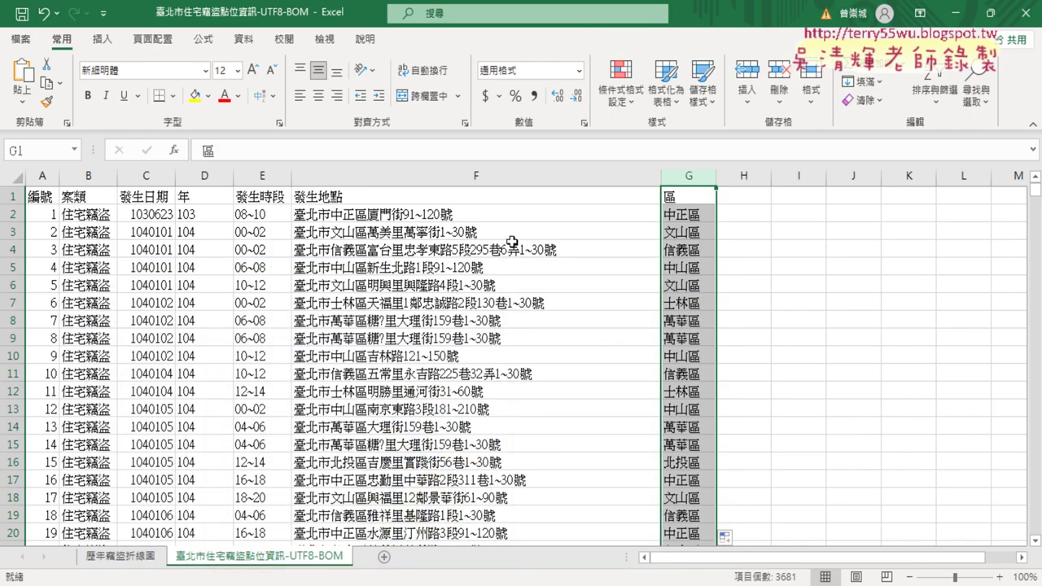
left_click(691, 197)
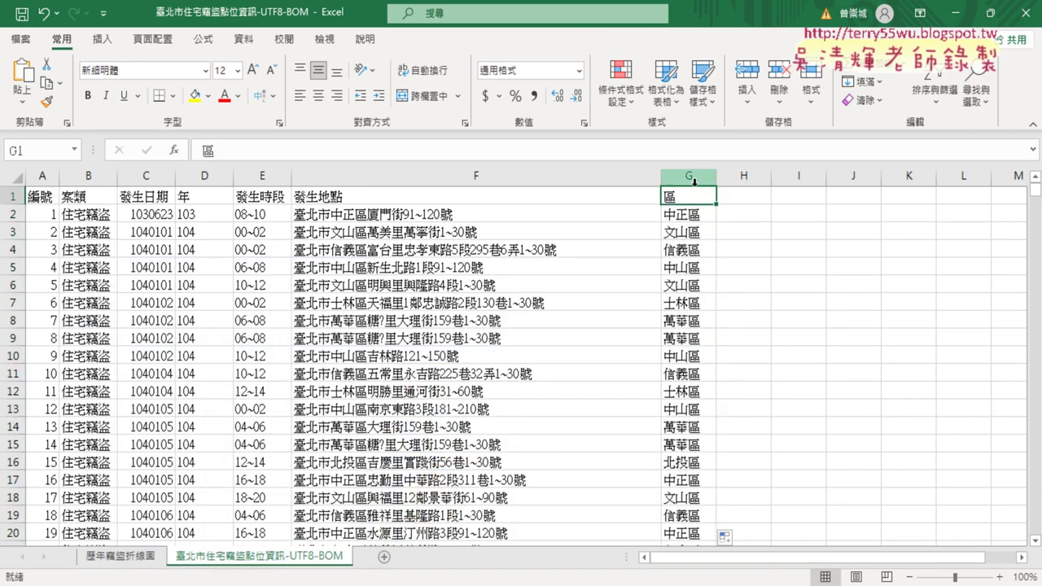
left_click(693, 179)
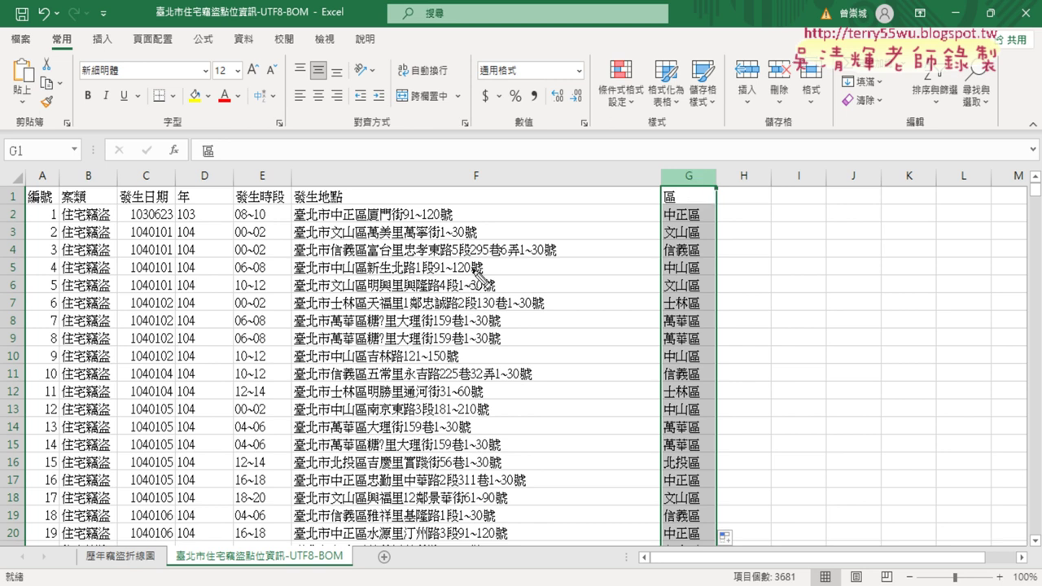
mouse_move(328, 209)
left_mouse_down()
mouse_move(329, 226)
mouse_move(368, 224)
left_mouse_up()
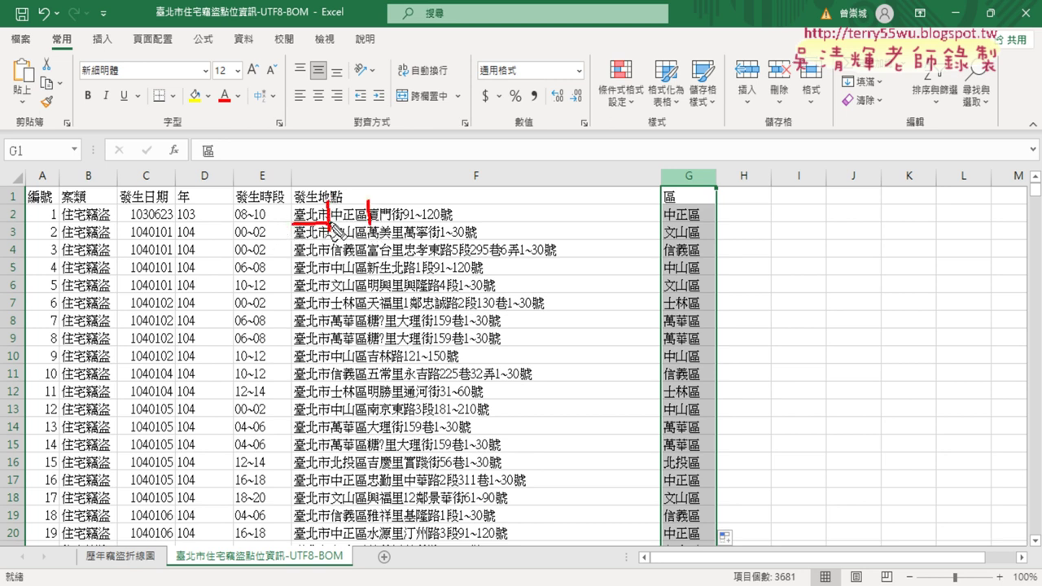
left_click_drag(330, 225, 340, 225)
key("Escape")
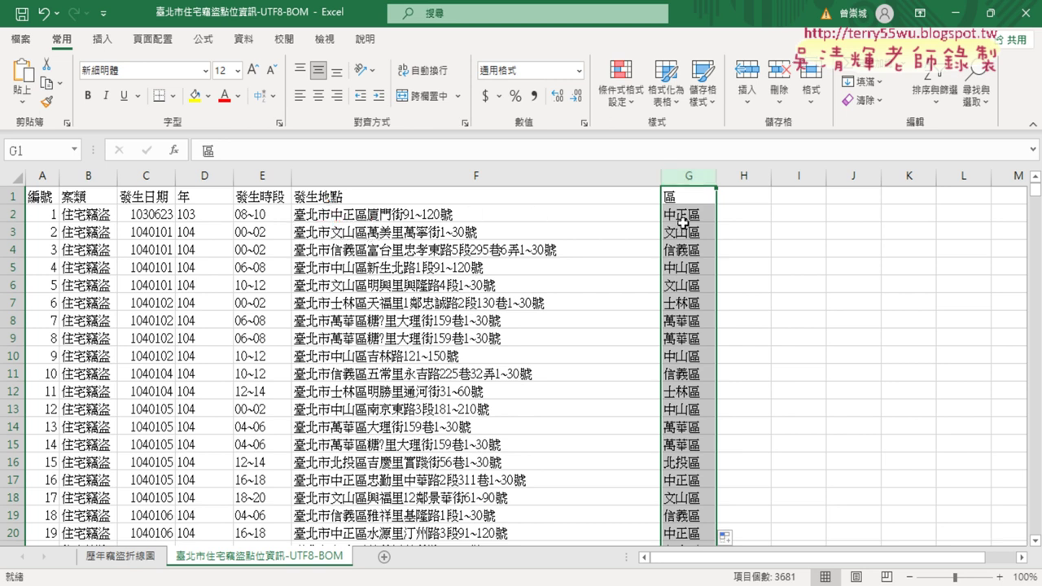
left_click(688, 216)
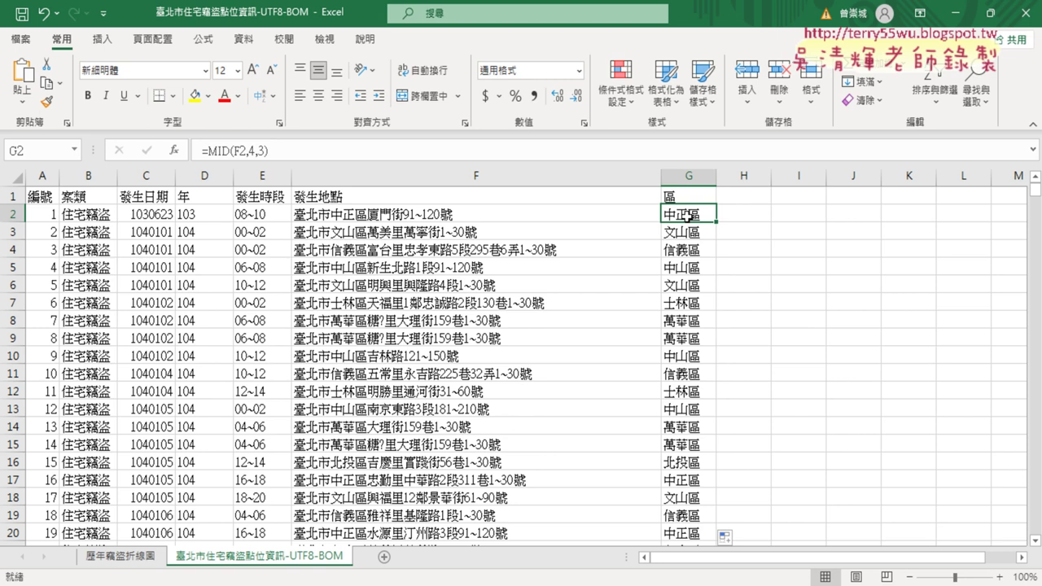
left_click(225, 151)
left_click(174, 150)
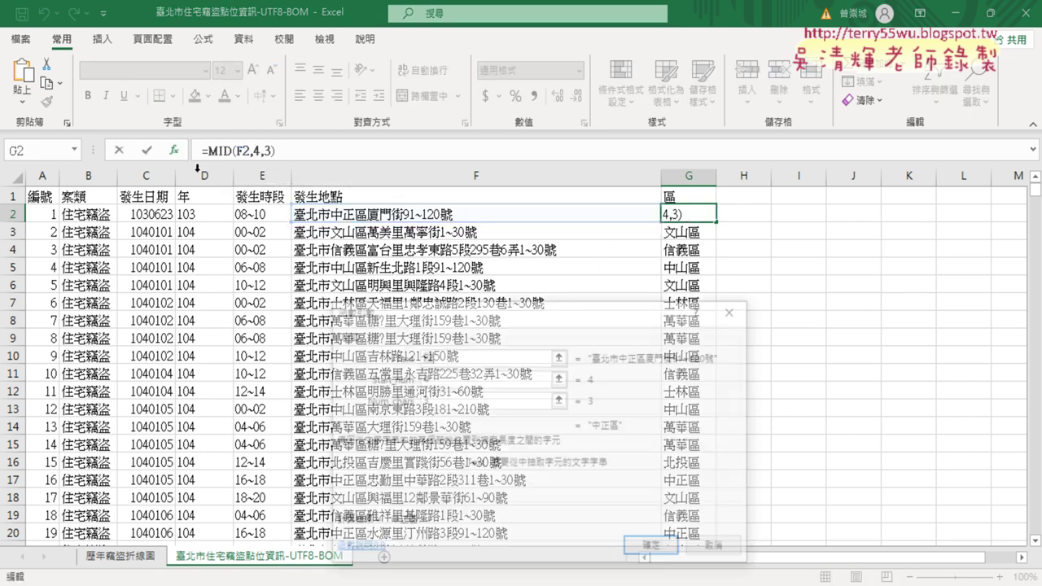
left_click_drag(476, 308, 373, 273)
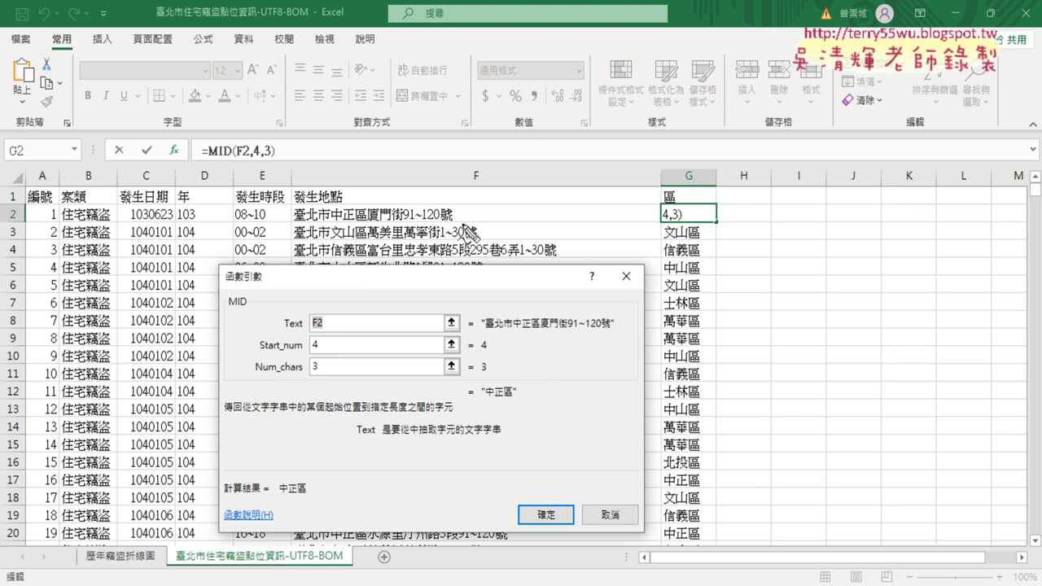
mouse_move(468, 232)
left_mouse_down()
mouse_move(270, 321)
mouse_move(260, 339)
mouse_move(322, 351)
left_mouse_up()
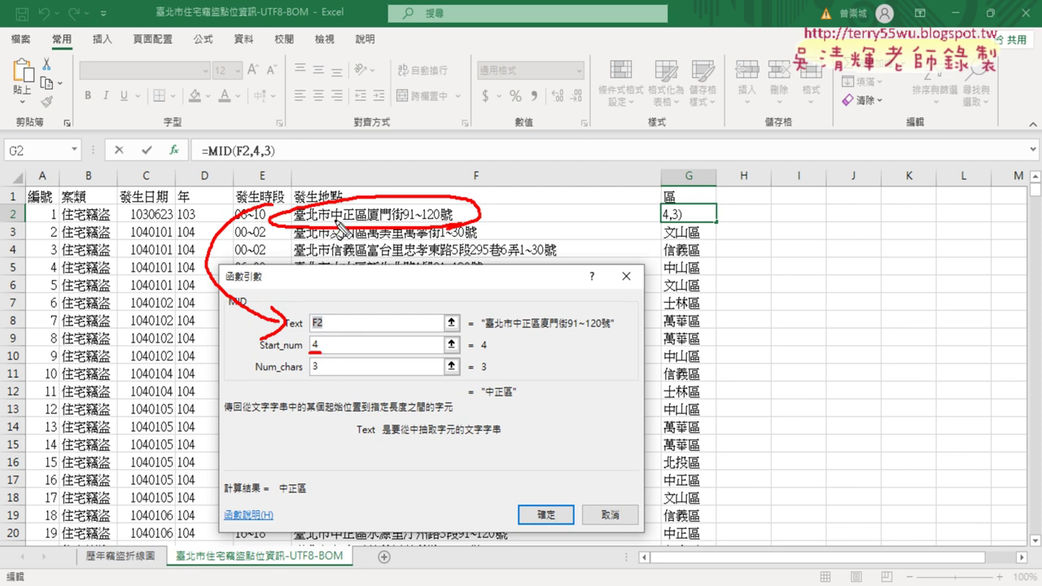
left_click_drag(333, 220, 345, 219)
mouse_move(350, 167)
left_mouse_down()
mouse_move(324, 165)
mouse_move(344, 187)
left_mouse_up()
left_click_drag(312, 374, 323, 373)
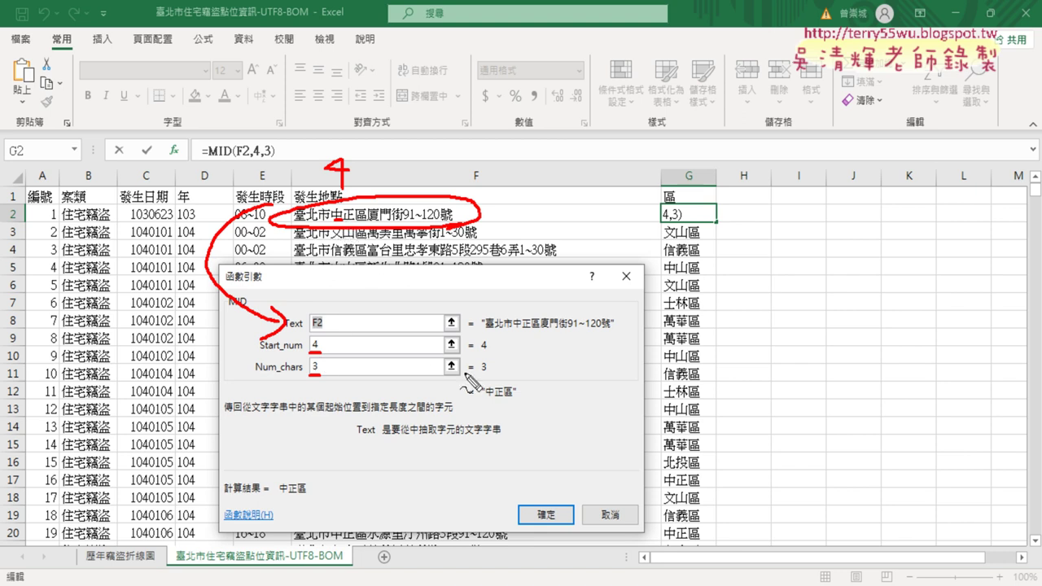
mouse_move(478, 378)
left_mouse_down()
mouse_move(521, 397)
mouse_move(661, 213)
left_mouse_up()
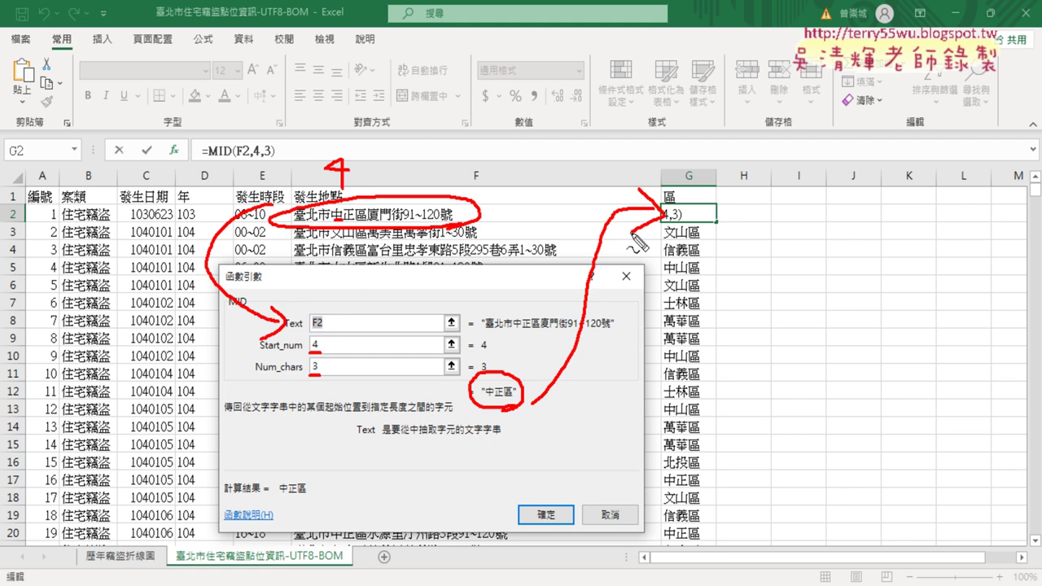
key("Escape")
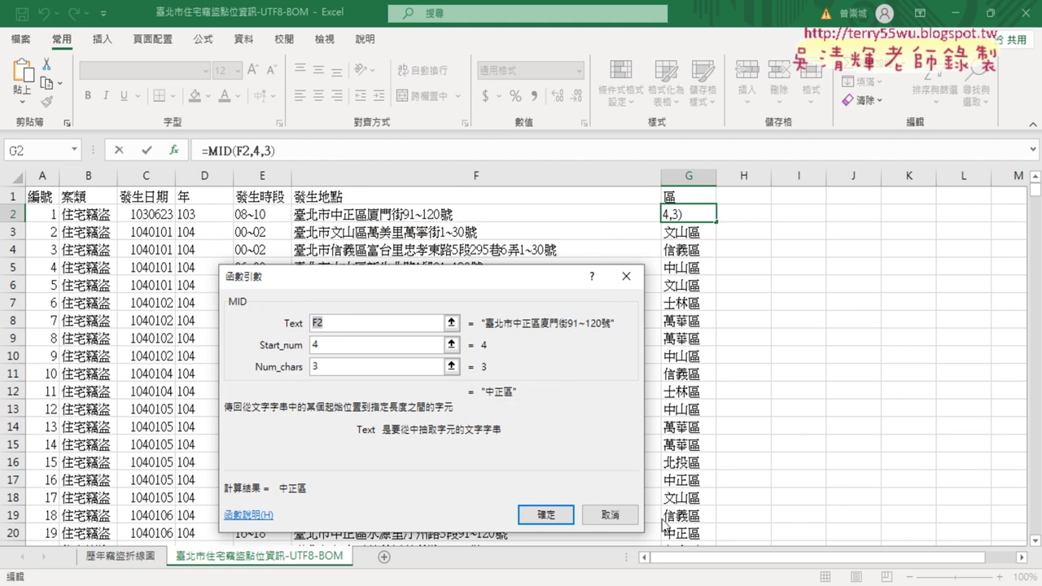
left_click(621, 517)
left_click(749, 214)
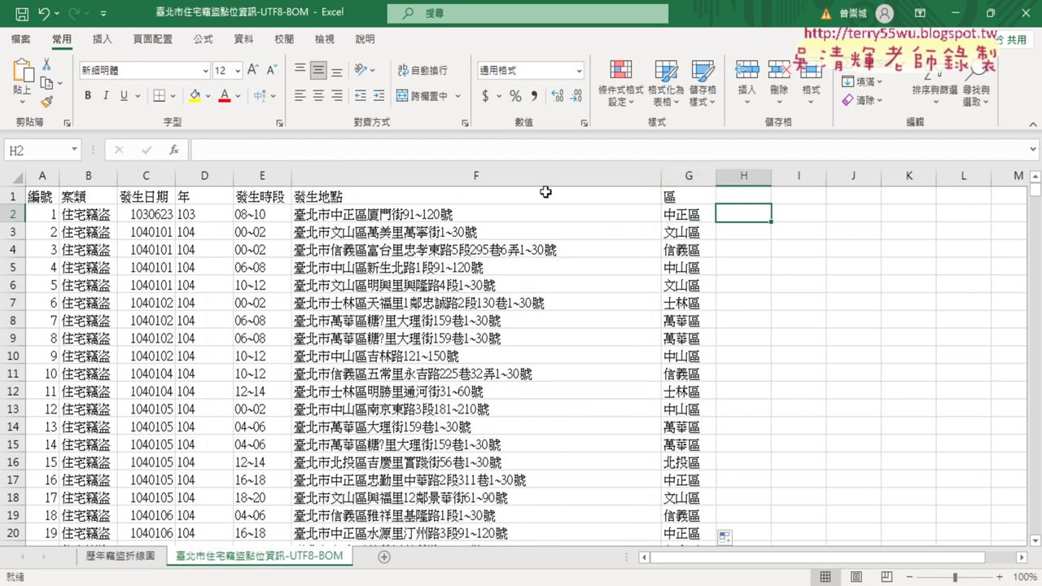
left_click(175, 151)
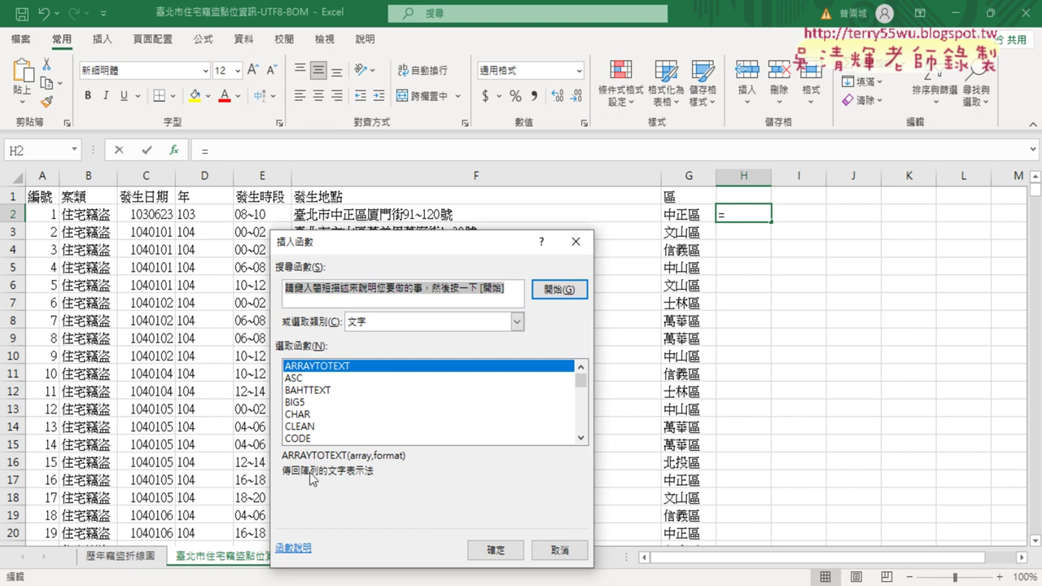
left_click(316, 380)
left_click(316, 391)
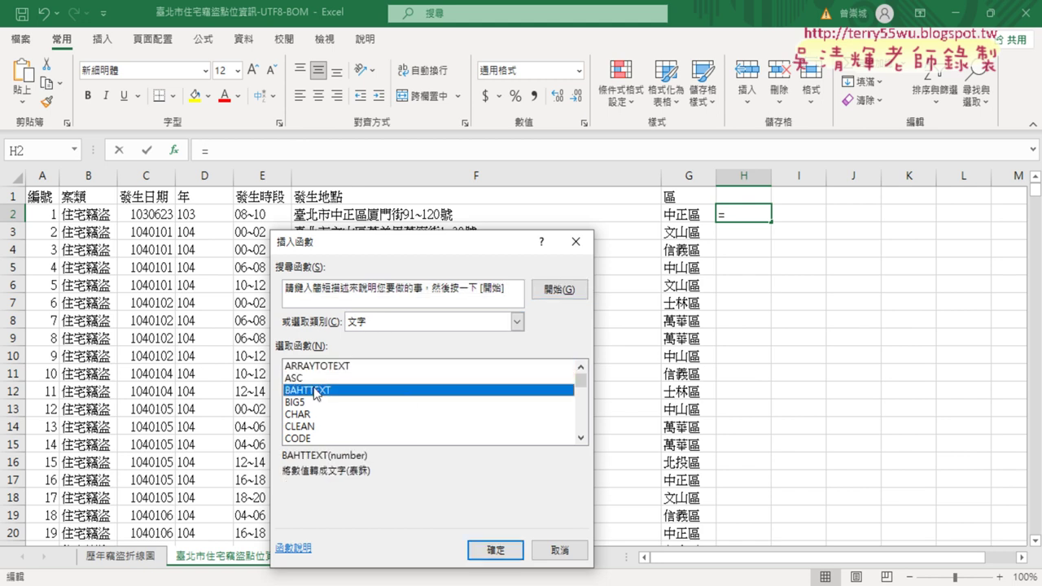
key("Down")
key("Down")
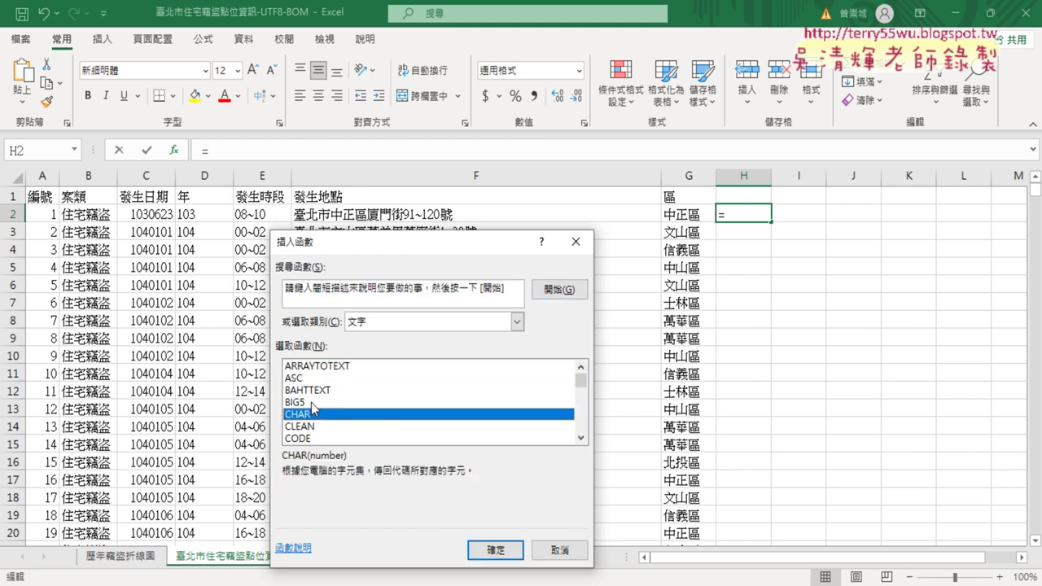
key("Down")
key("Down")
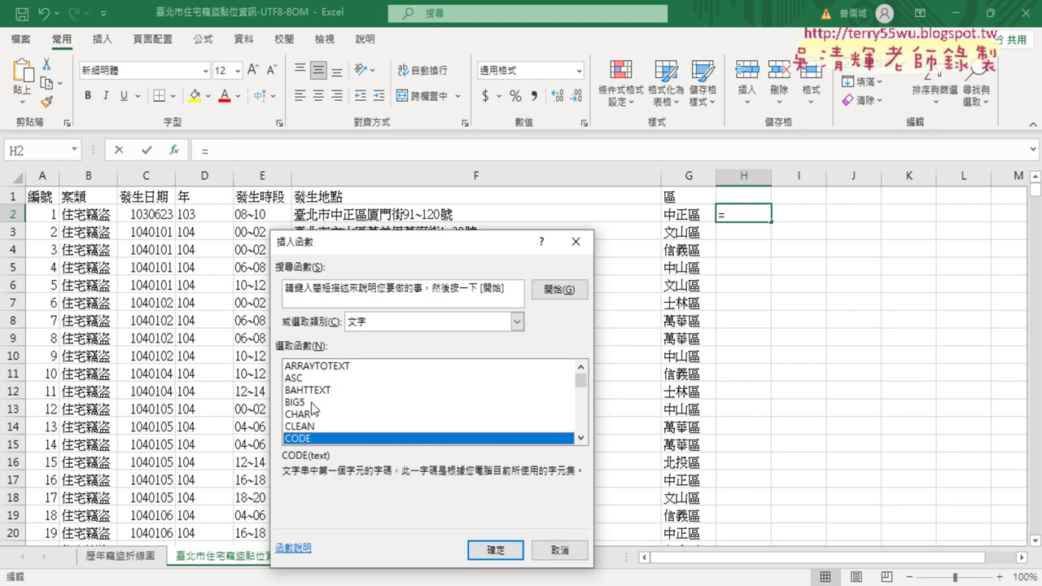
key("Down")
key("Down")
key("Up")
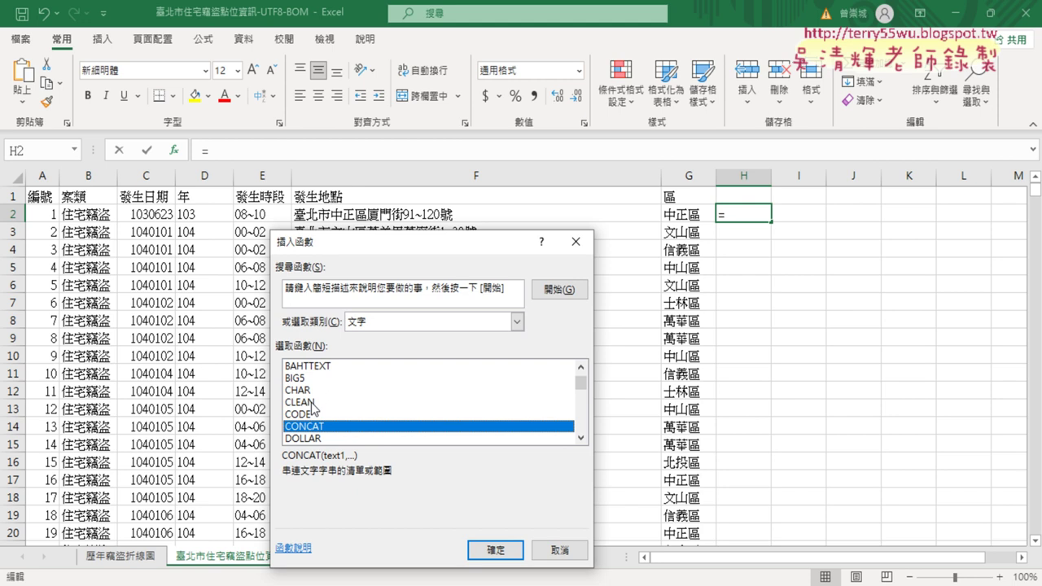
key("Down")
key("Down")
key("Down")
key("Down")
key("Down")
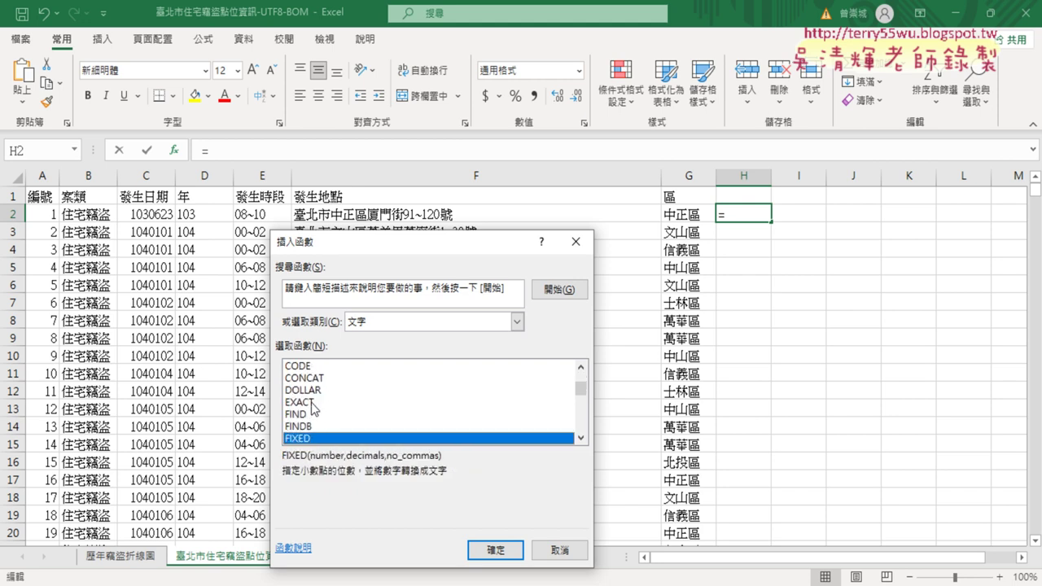
key("Down")
key("Down")
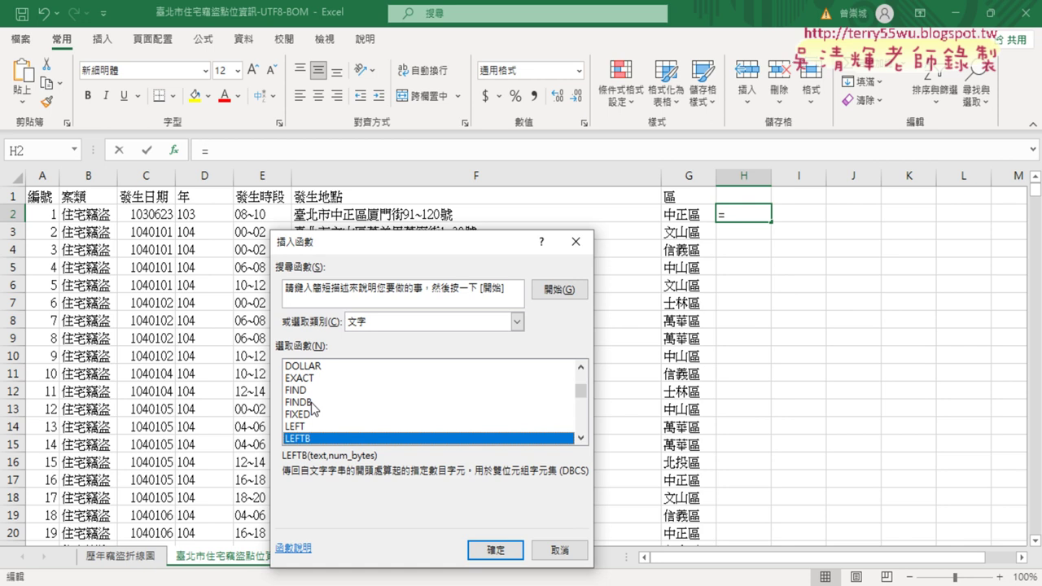
left_click(559, 550)
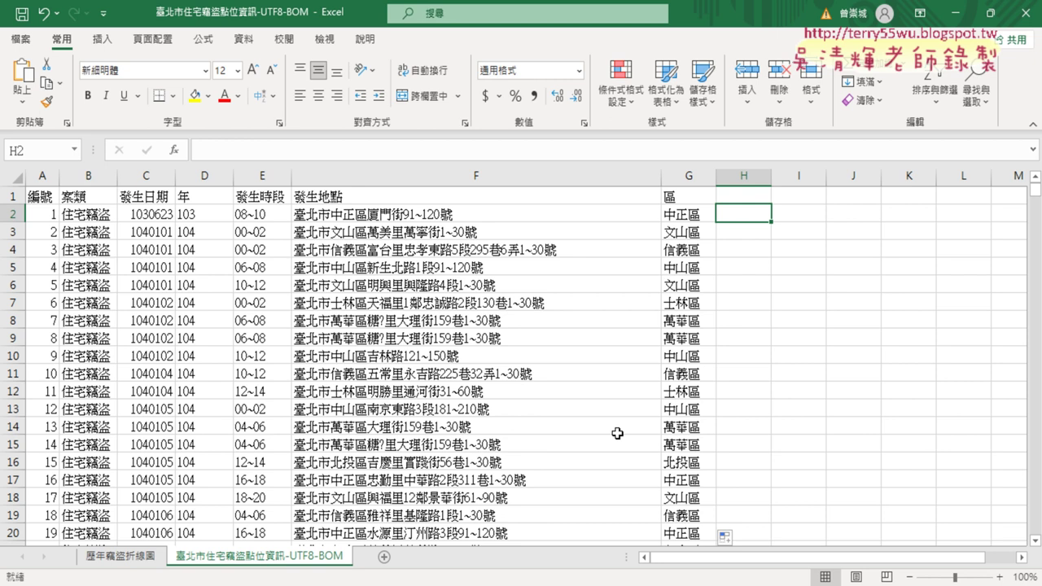
Insert a PivotTable on a new sheet with 區 as rows and a count of 區 as values
left_click(663, 356)
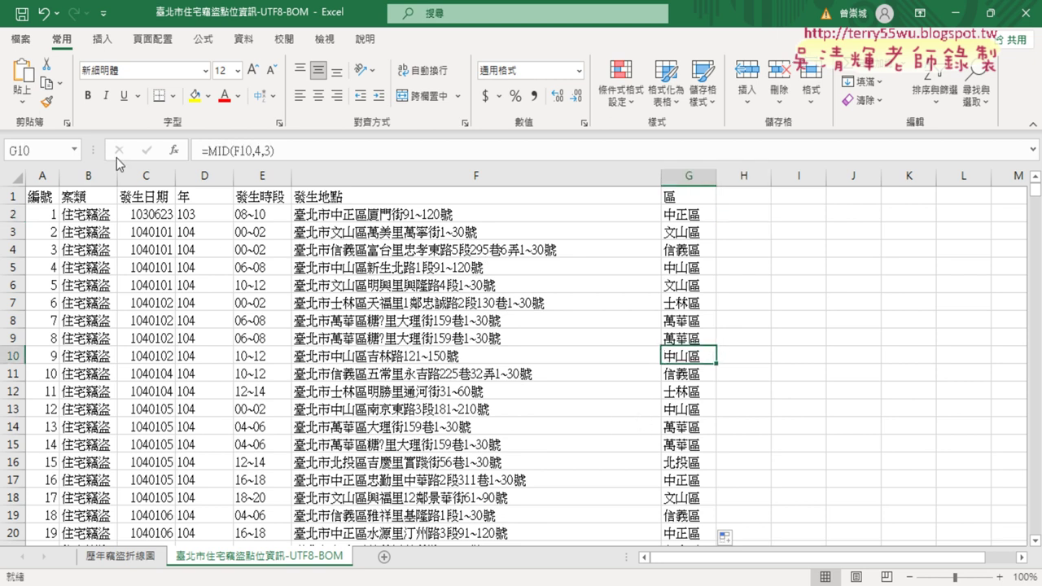
left_click(103, 39)
left_click(30, 82)
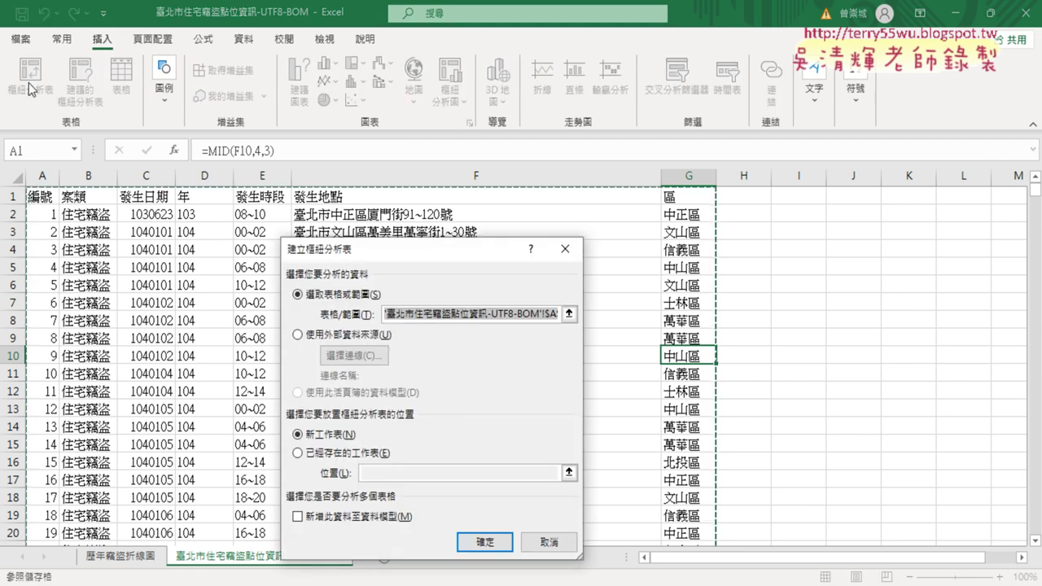
left_click(484, 541)
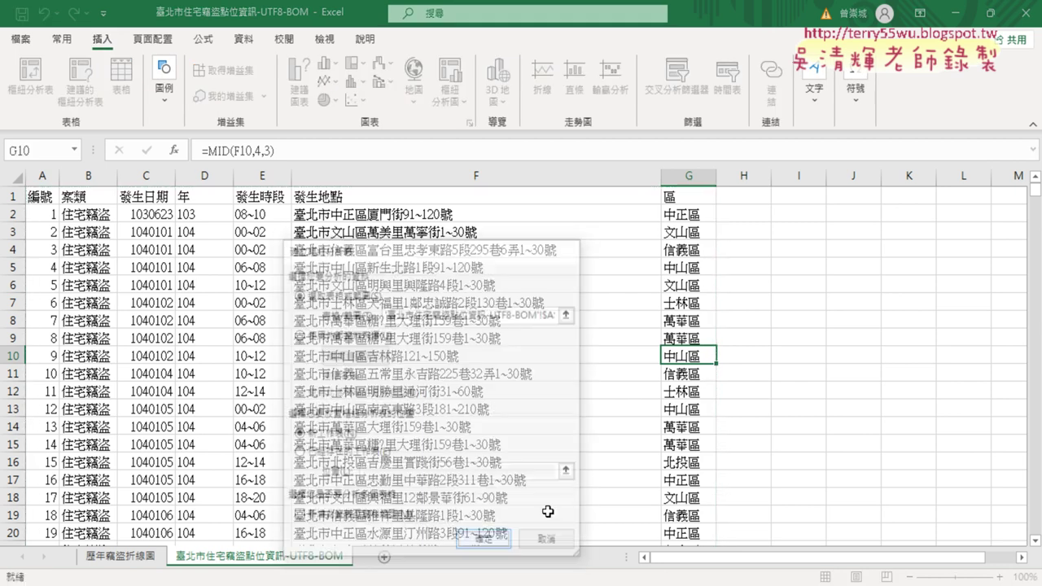
left_click_drag(879, 358, 878, 489)
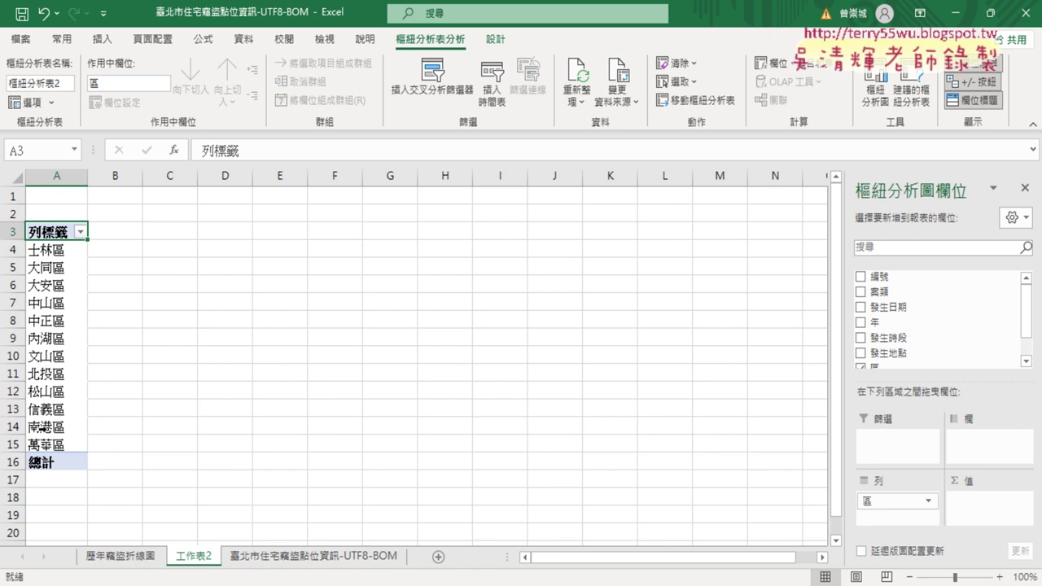
left_click_drag(894, 366, 989, 507)
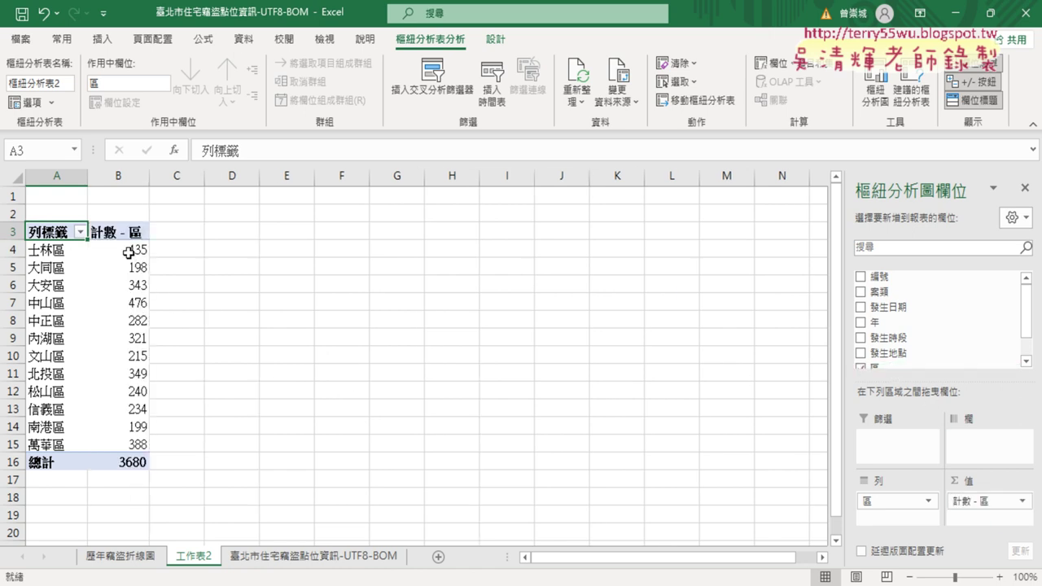
Check individual district counts in the pivot table, such as 士林區 and 中山區 476
mouse_move(125, 344)
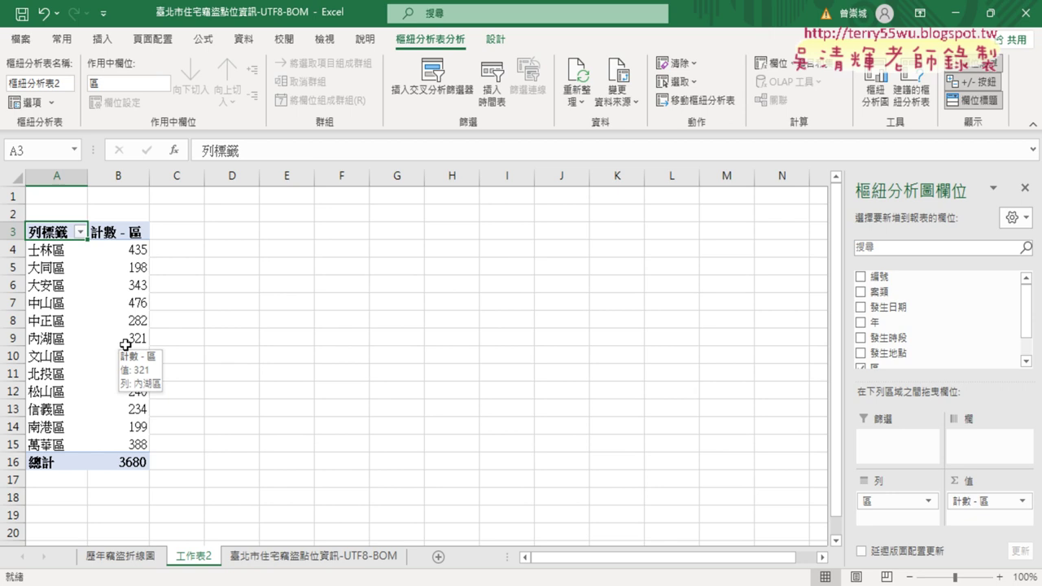
left_click(130, 250)
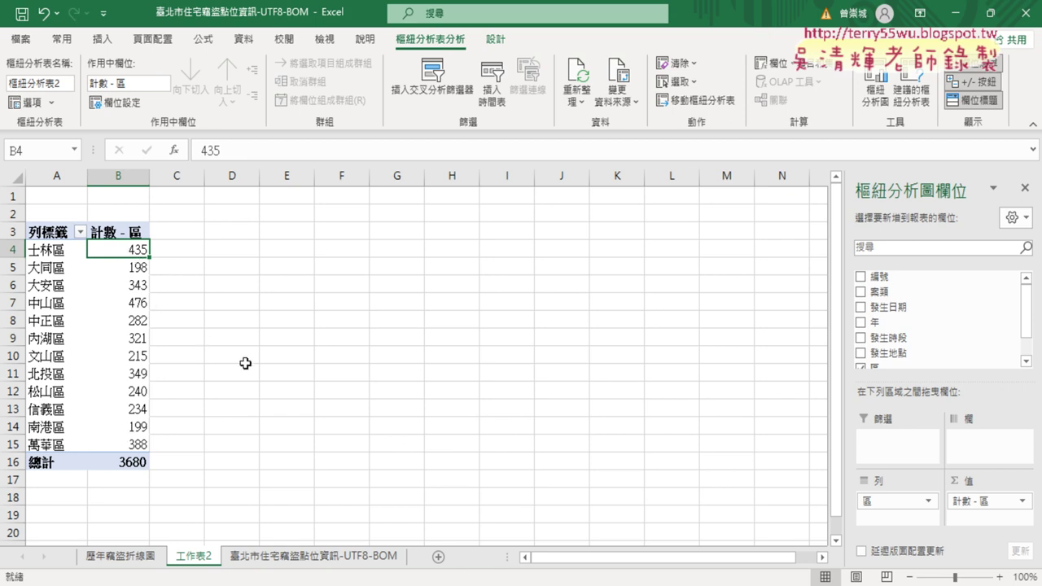
left_click(135, 303)
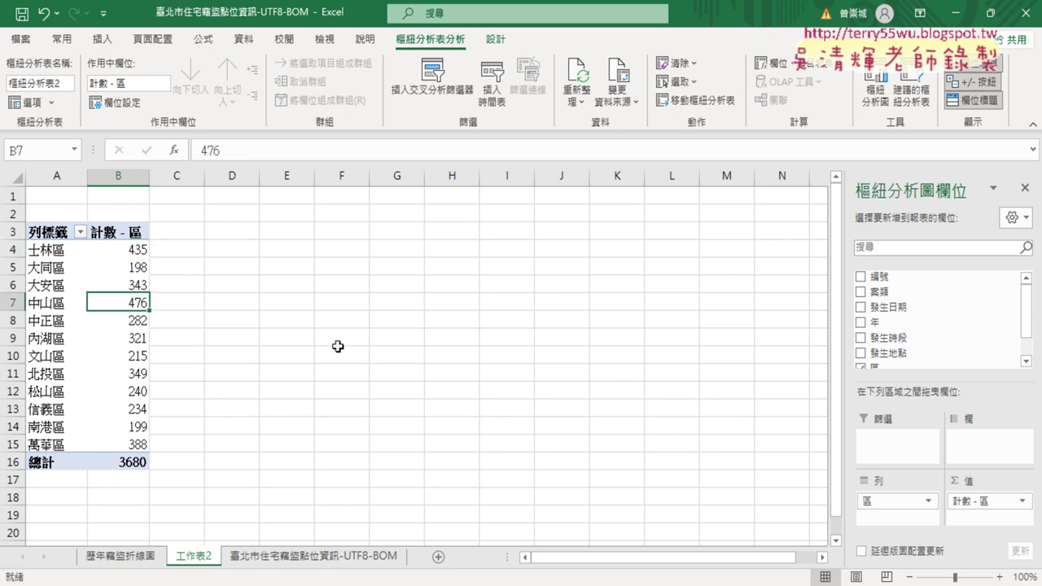
left_click(131, 251)
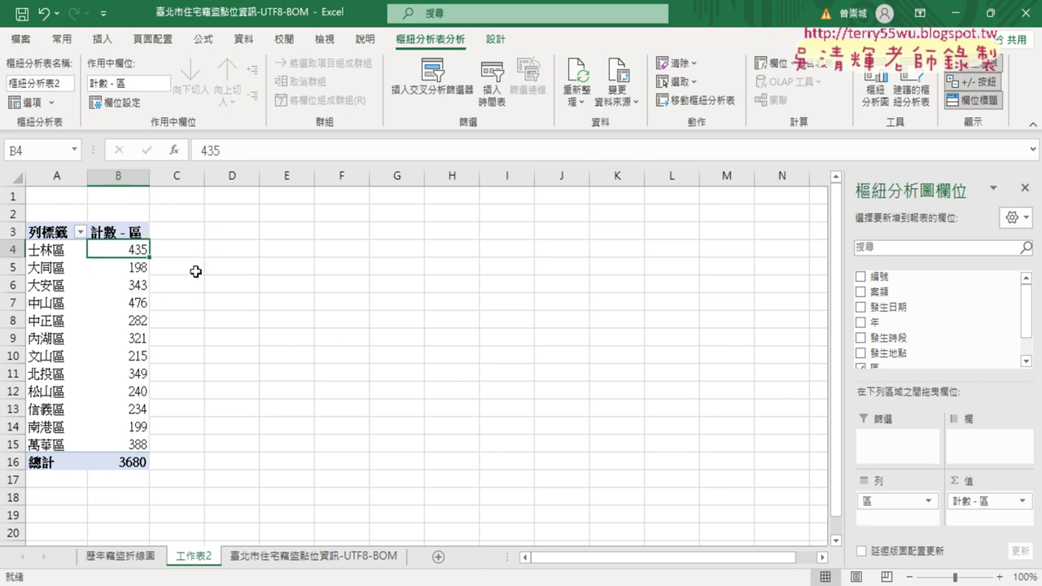
left_click(248, 42)
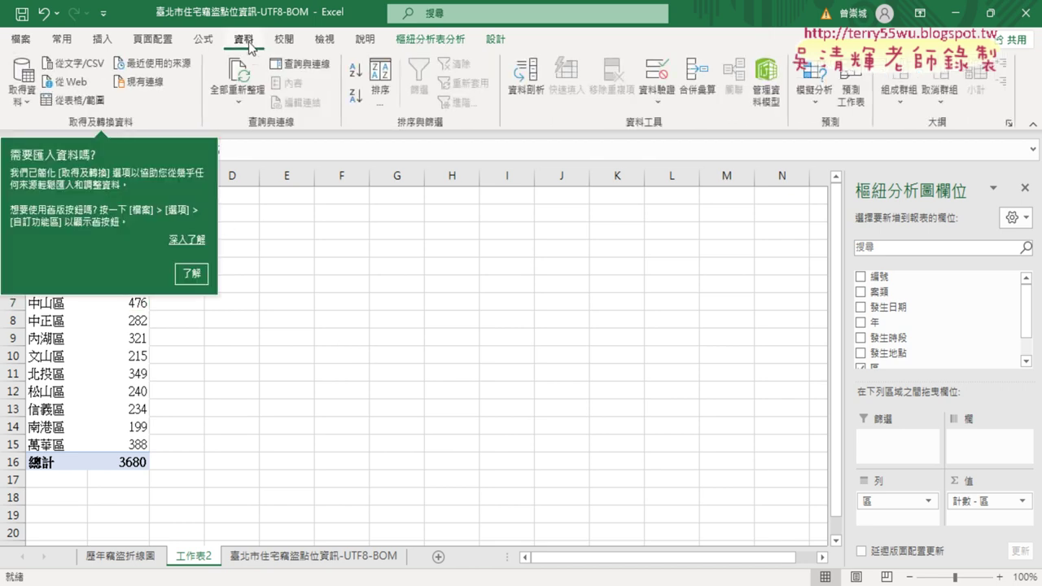
Sort the district counts largest to smallest so 中山區 476 leads, comparing against ascending order
left_click(355, 98)
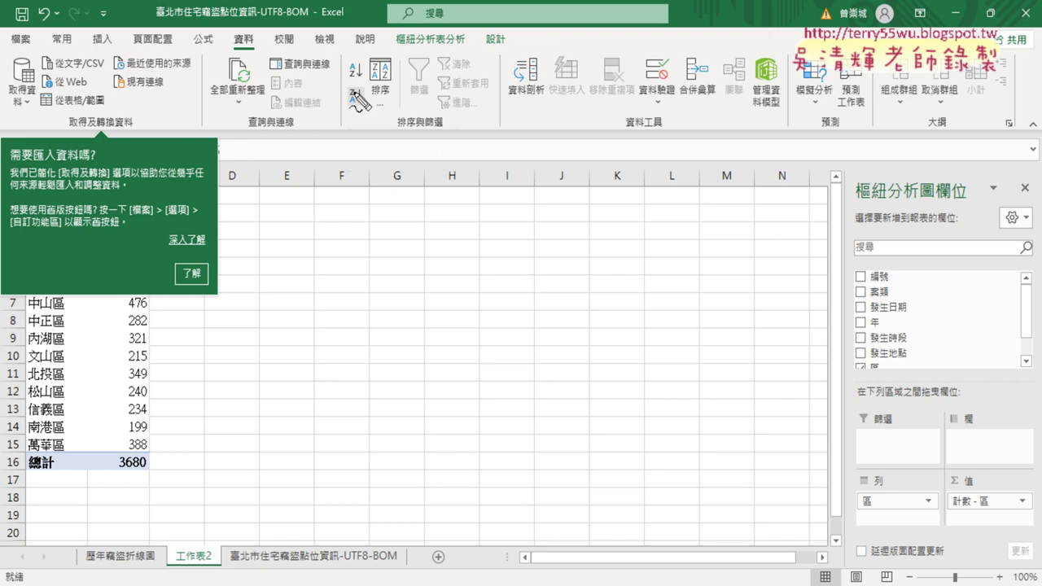
left_click_drag(159, 448, 173, 421)
key("Escape")
left_click(174, 415)
left_click(130, 254)
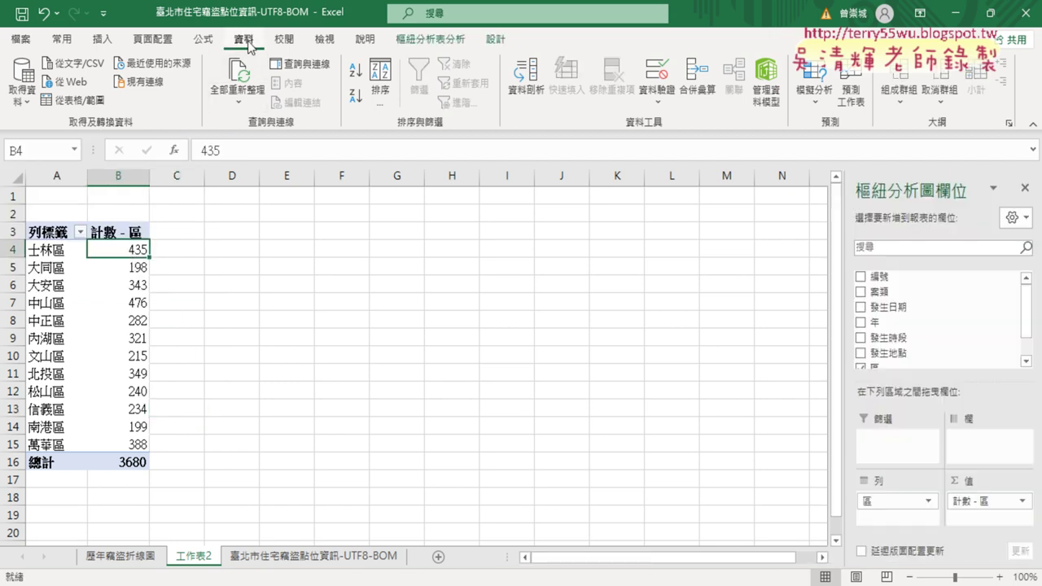
left_click(359, 103)
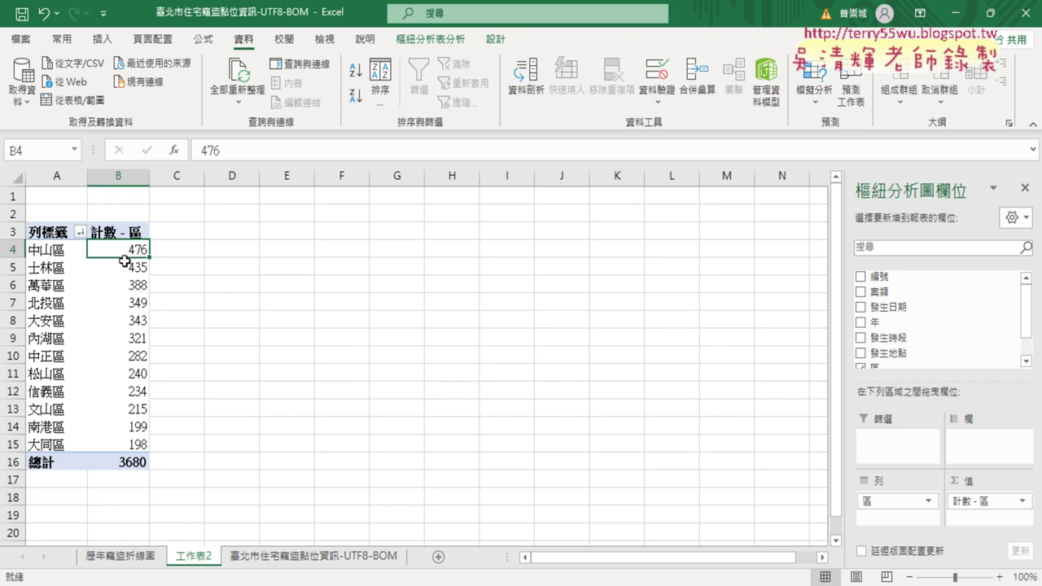
mouse_move(123, 404)
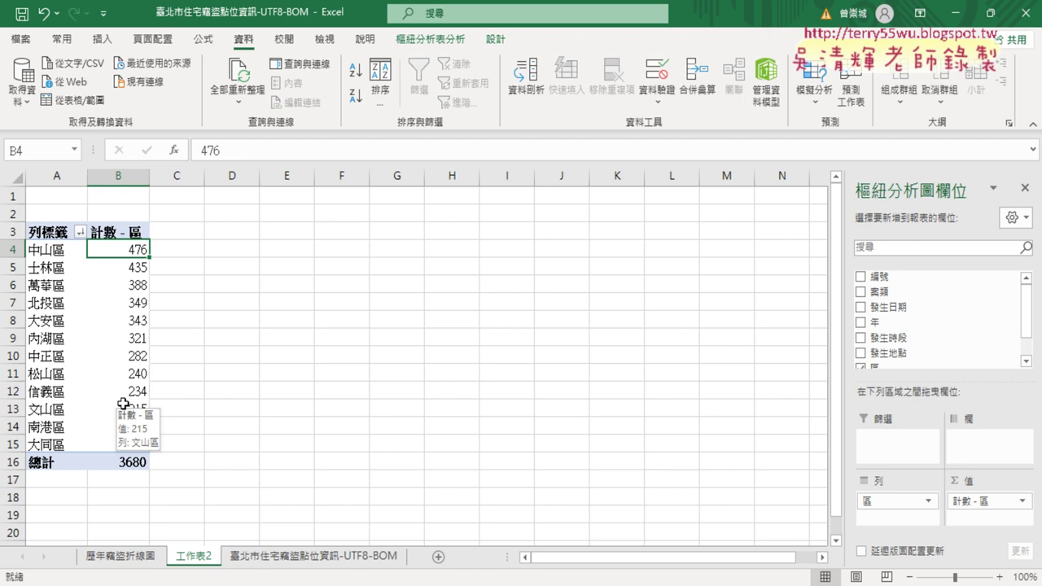
left_click(356, 75)
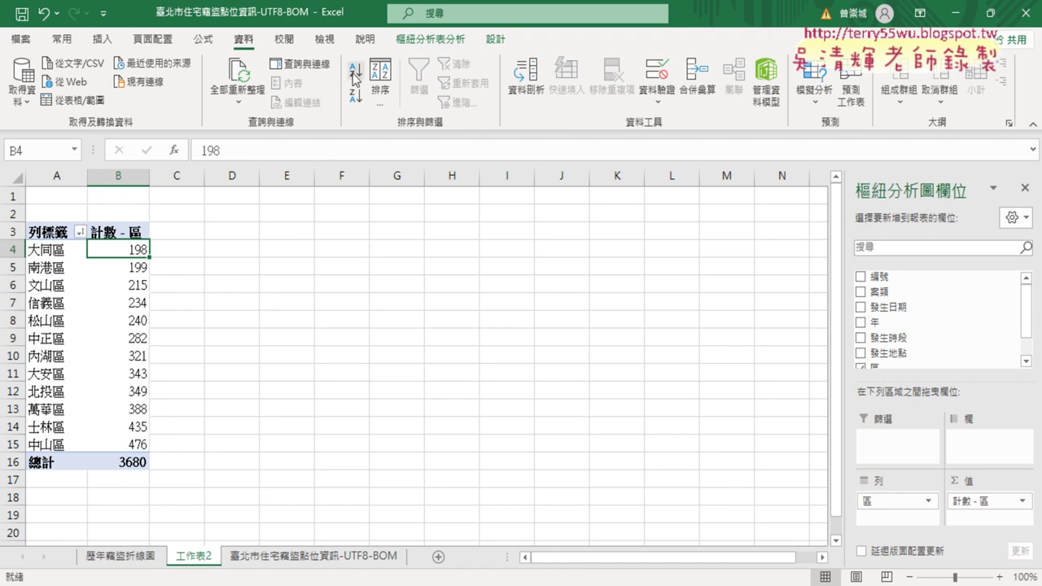
left_click(357, 97)
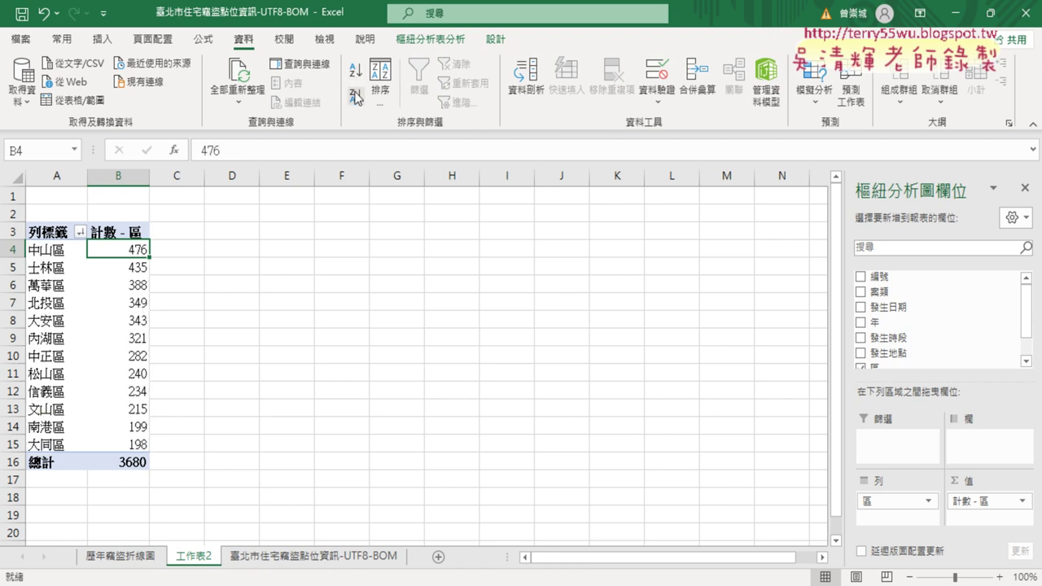
left_click(356, 77)
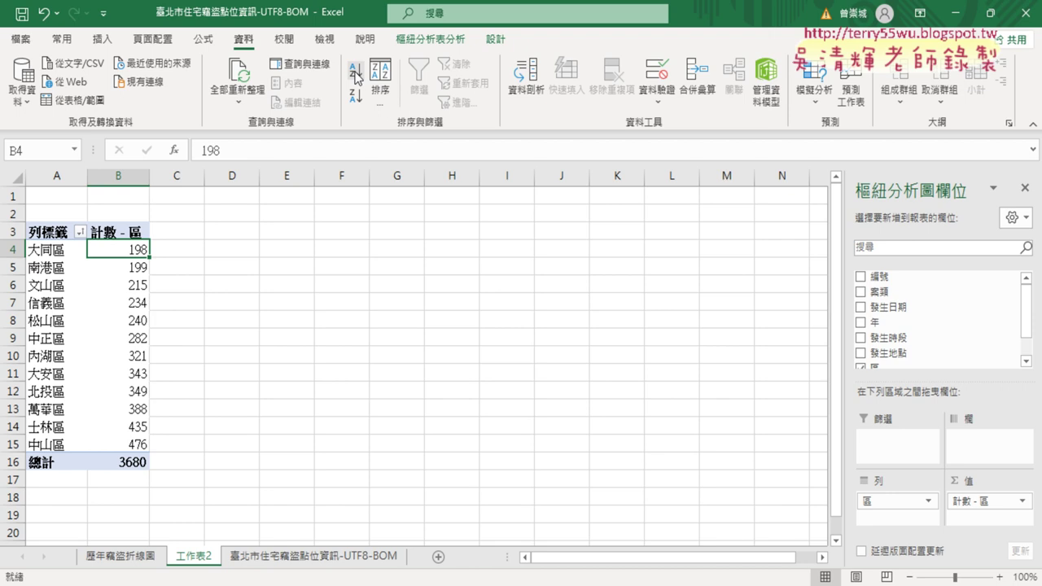
left_click(356, 97)
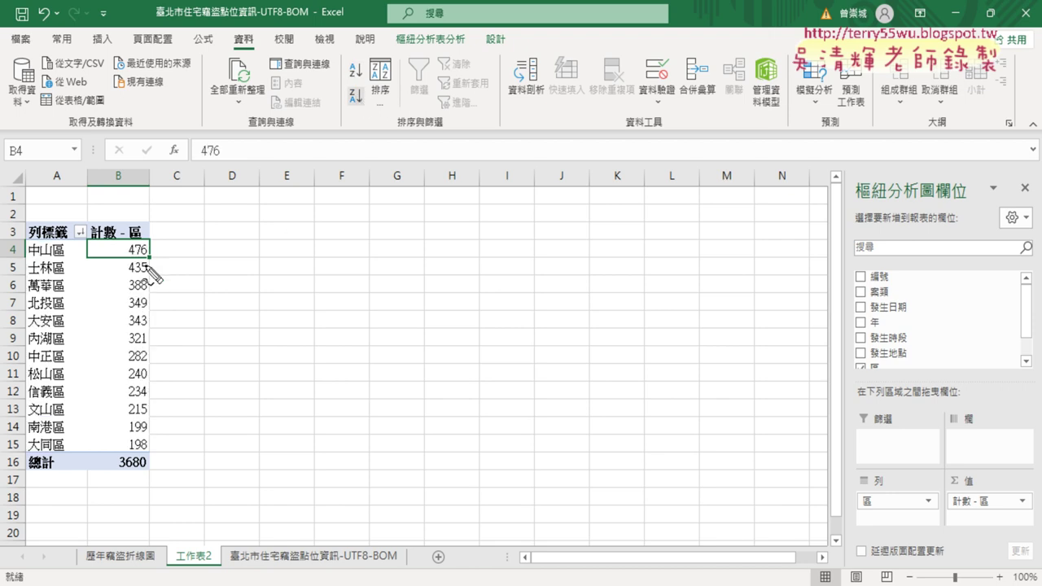
Circle the top count 476 and draw annotation arrows linking it to the sort buttons
mouse_move(130, 272)
left_mouse_down()
mouse_move(171, 244)
mouse_move(137, 267)
left_mouse_up()
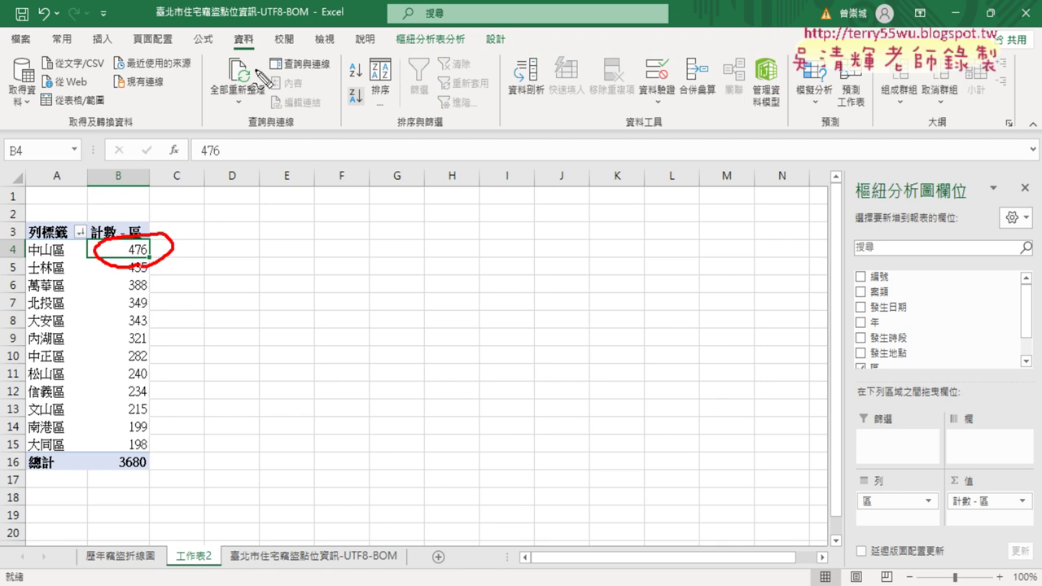
left_click_drag(265, 33, 262, 36)
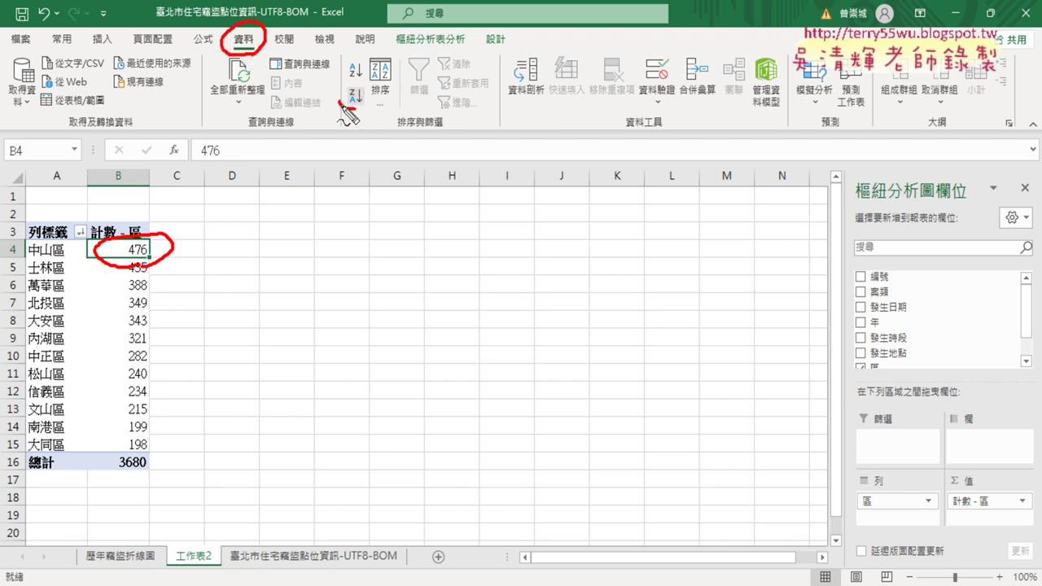
left_click_drag(360, 76, 345, 81)
mouse_move(133, 241)
left_mouse_down()
mouse_move(218, 46)
mouse_move(196, 57)
left_mouse_up()
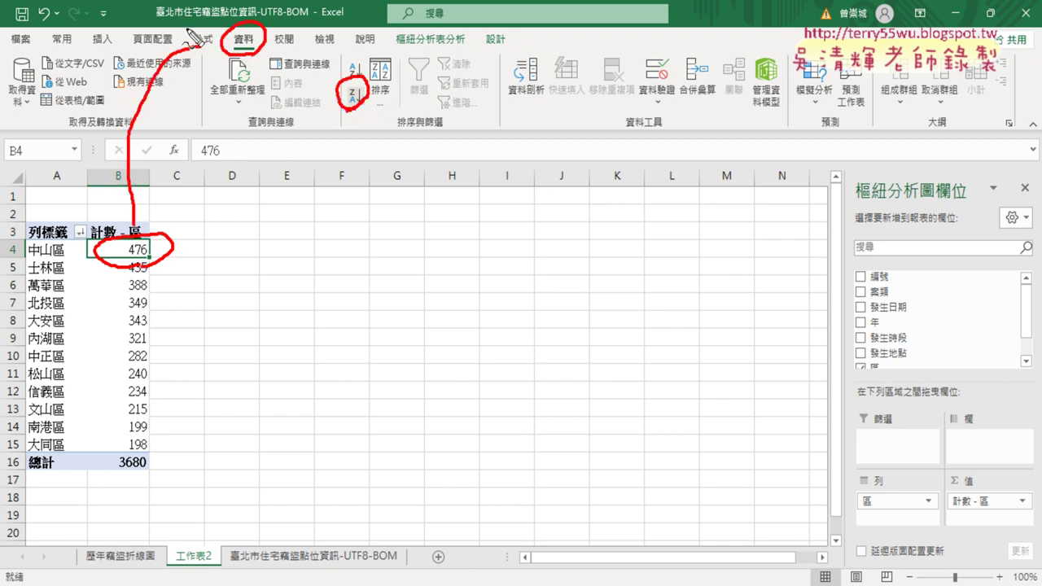
mouse_move(262, 55)
left_mouse_down()
mouse_move(325, 93)
mouse_move(312, 104)
left_mouse_up()
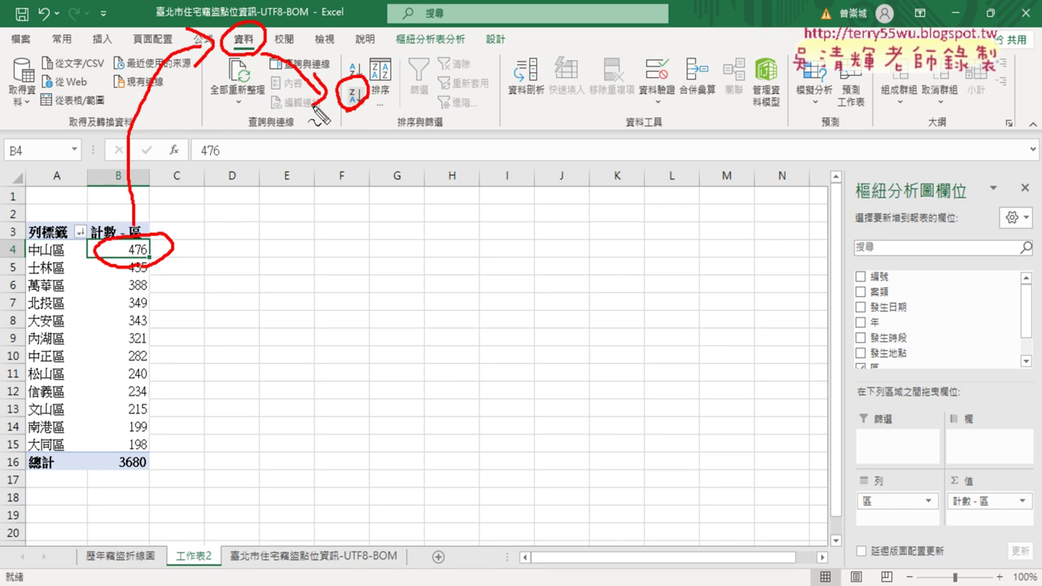
Switch to the PivotTable Analyze tab and annotate the pivot table and the PivotChart button
key("Escape")
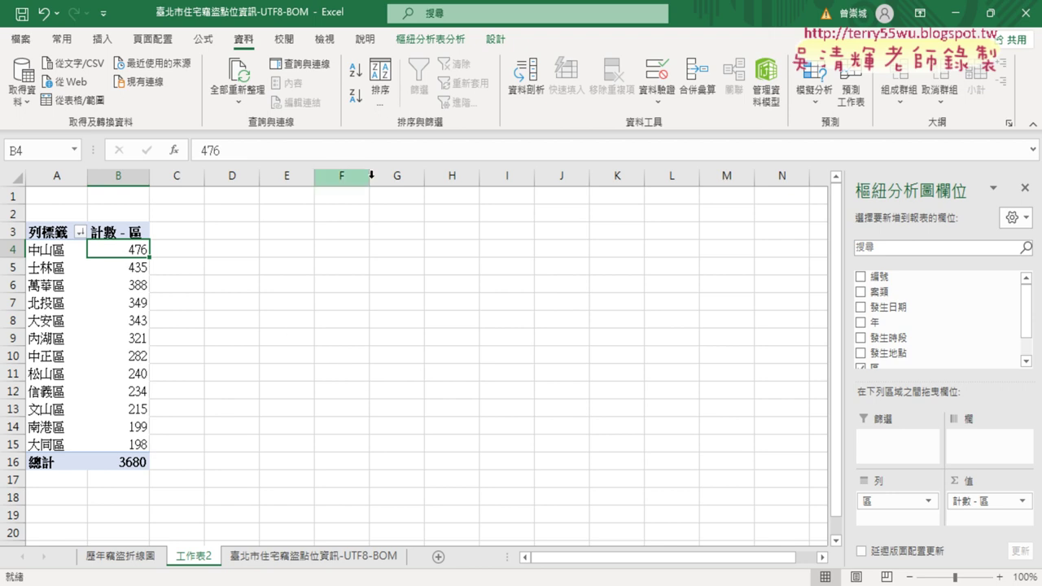
left_click(439, 39)
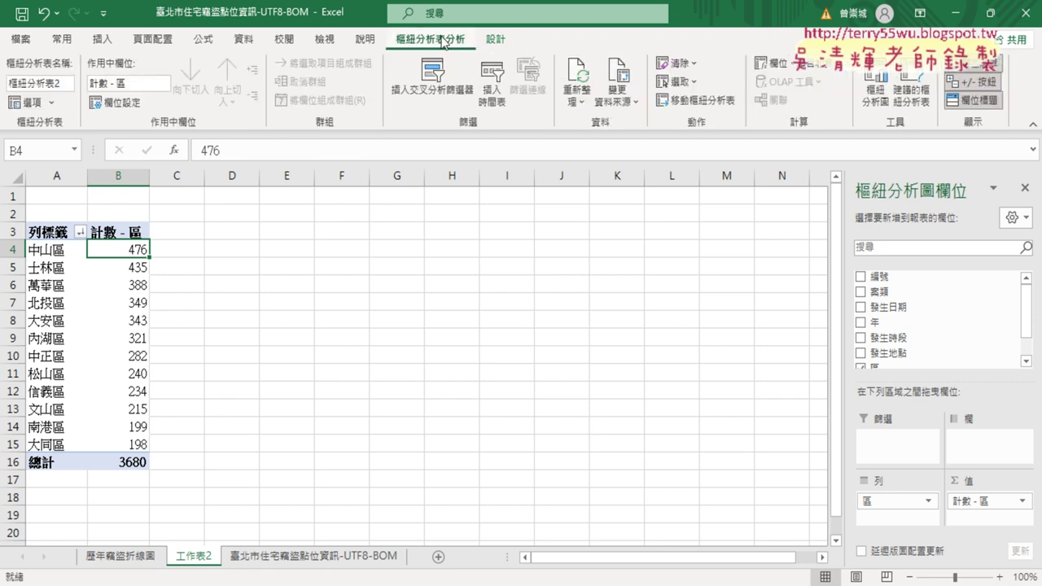
left_click(882, 98)
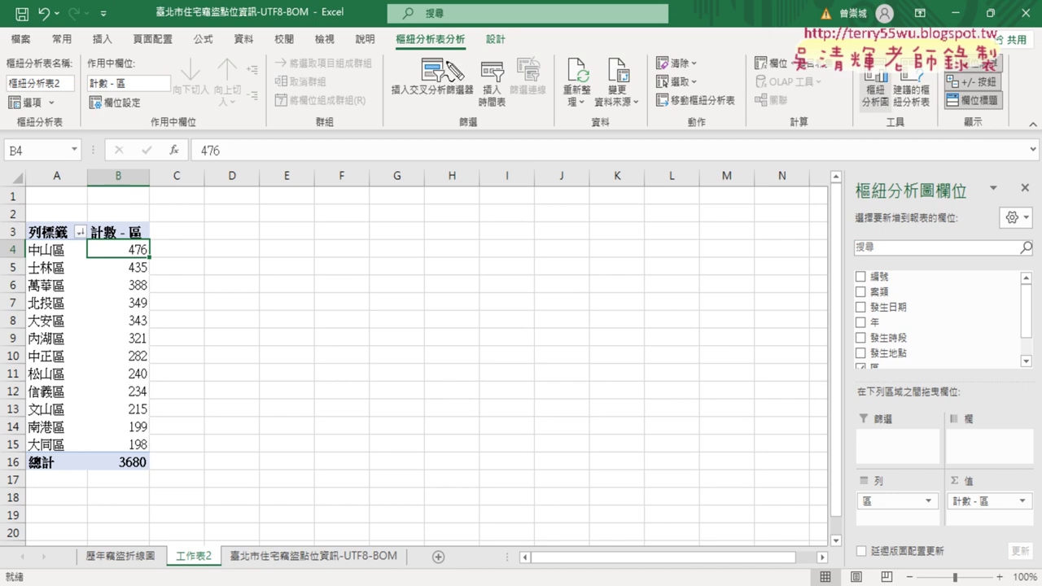
left_click_drag(468, 23, 444, 13)
left_click(109, 263)
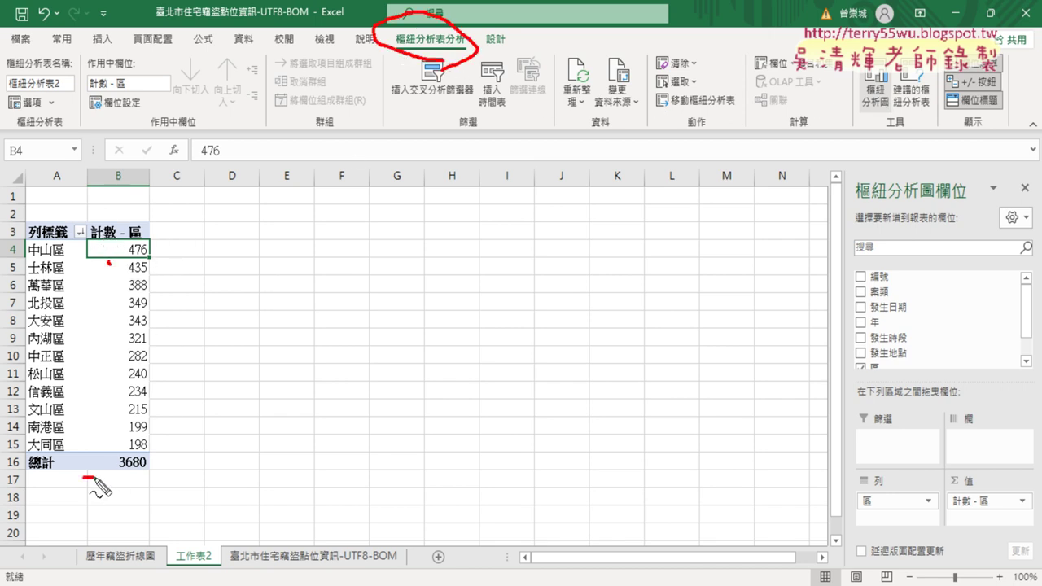
mouse_move(96, 478)
left_mouse_down()
mouse_move(162, 244)
mouse_move(92, 480)
left_mouse_up()
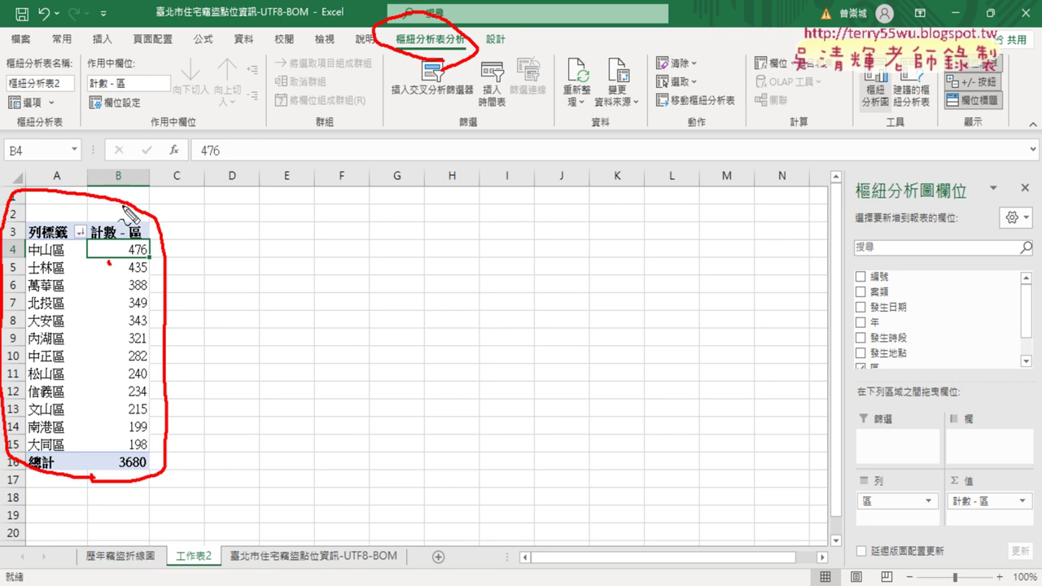
mouse_move(115, 194)
left_mouse_down()
mouse_move(342, 50)
mouse_move(348, 81)
left_mouse_up()
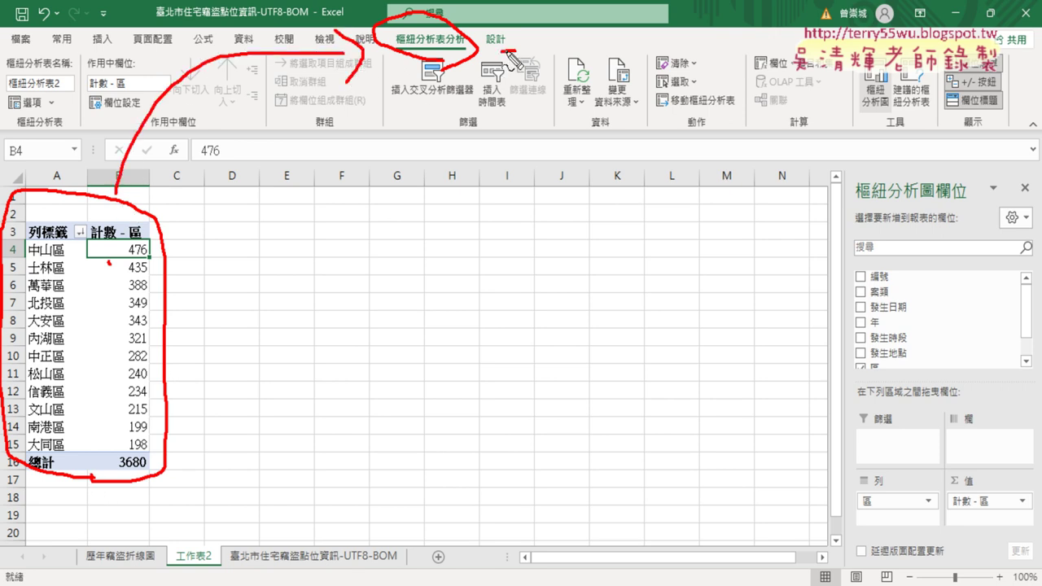
mouse_move(503, 54)
left_mouse_down()
mouse_move(884, 102)
mouse_move(875, 147)
left_mouse_up()
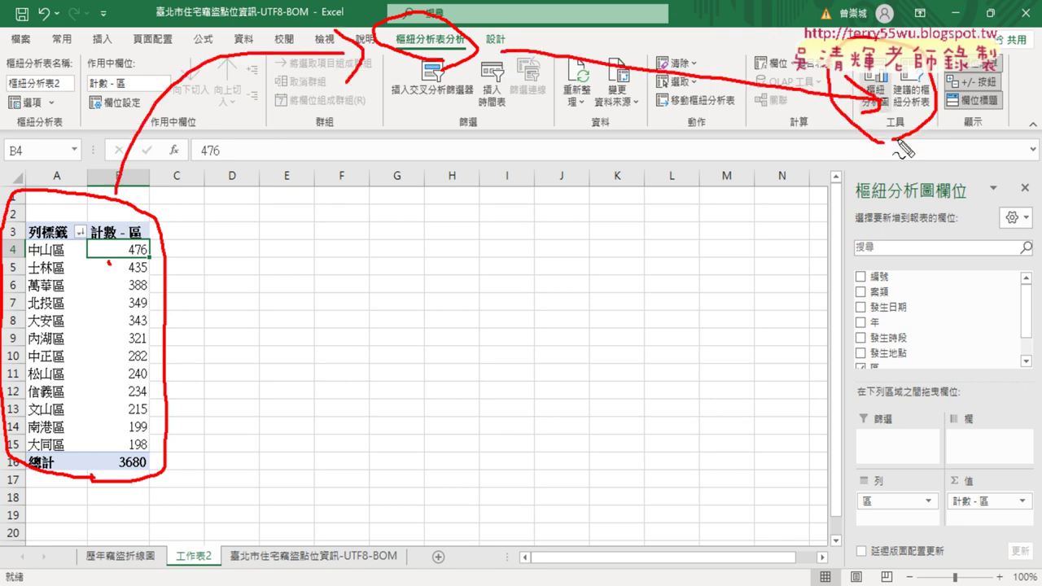
key("Escape")
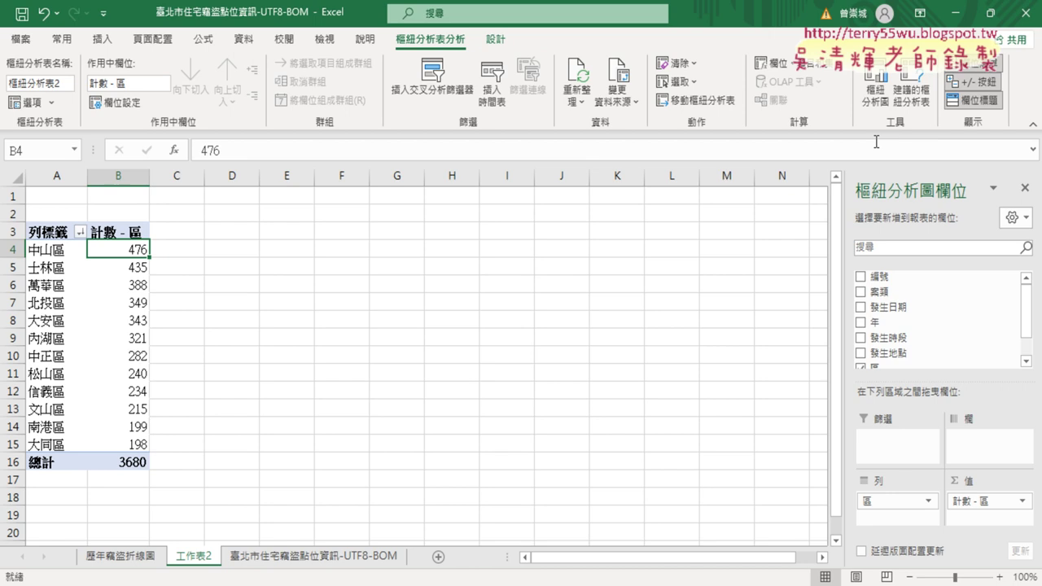
Insert a pie PivotChart of district burglary counts and drag its corners to enlarge it
left_click(875, 86)
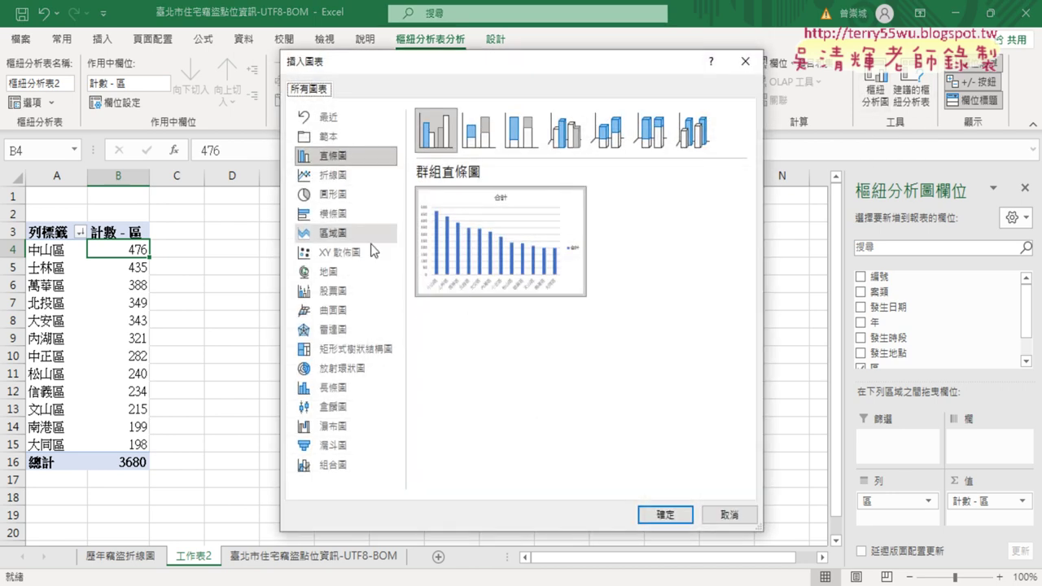
left_click(333, 196)
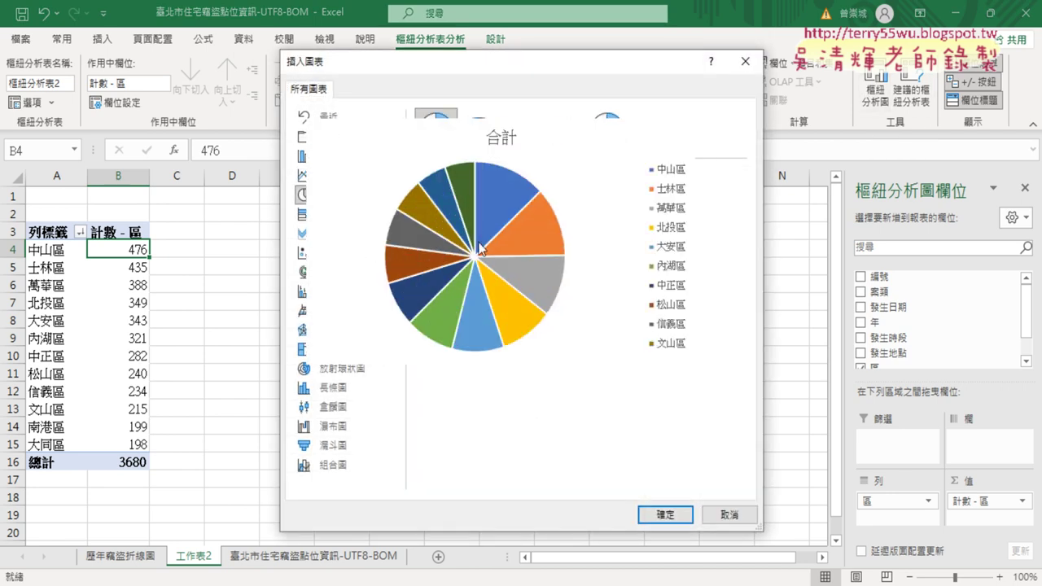
left_click(675, 517)
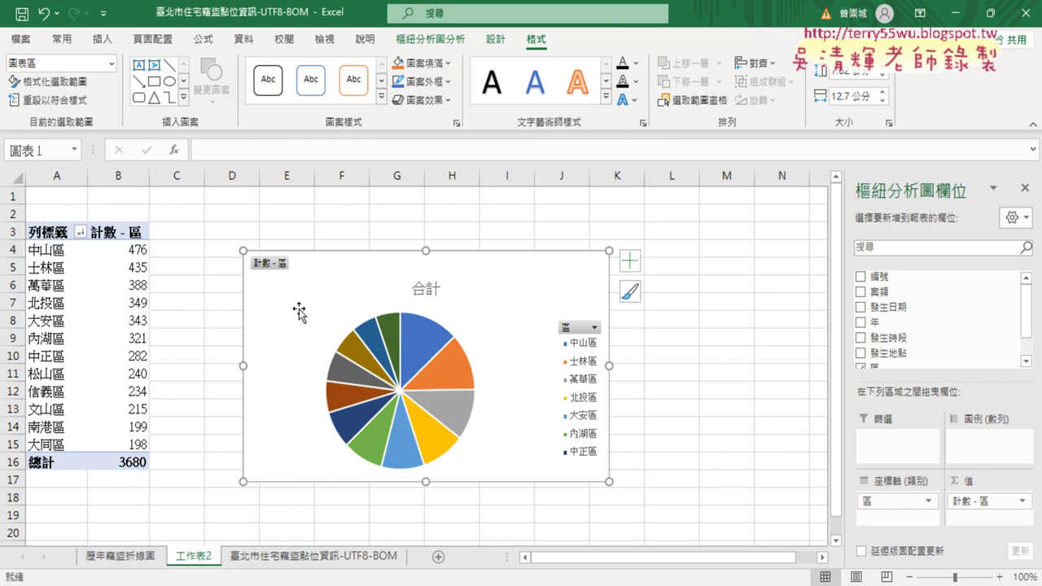
left_click_drag(242, 251, 209, 207)
left_click_drag(609, 484, 753, 515)
Rename the pie chart title from 合計 to 各區比例圖
left_click(474, 244)
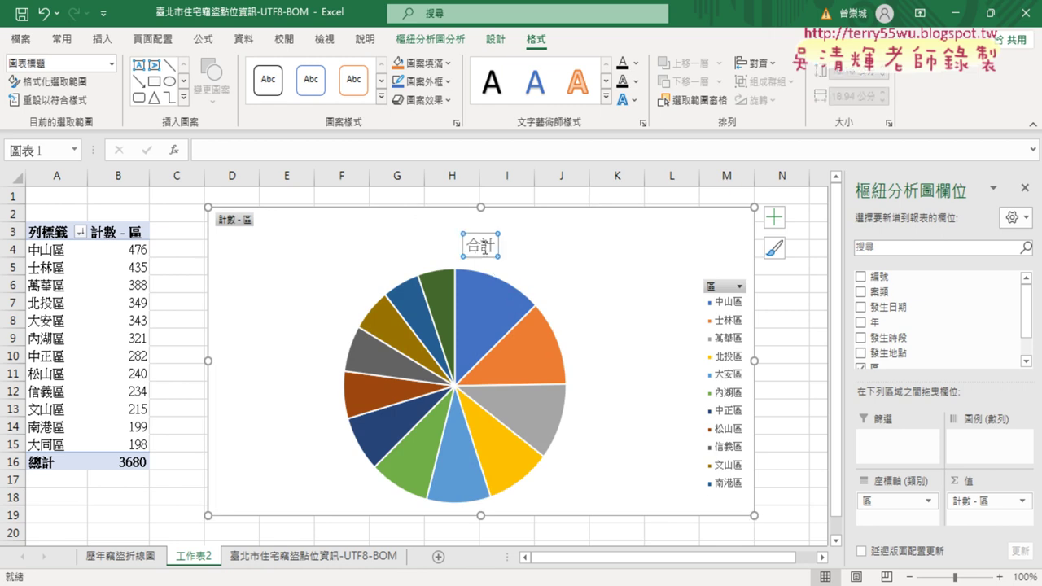
double_click(474, 245)
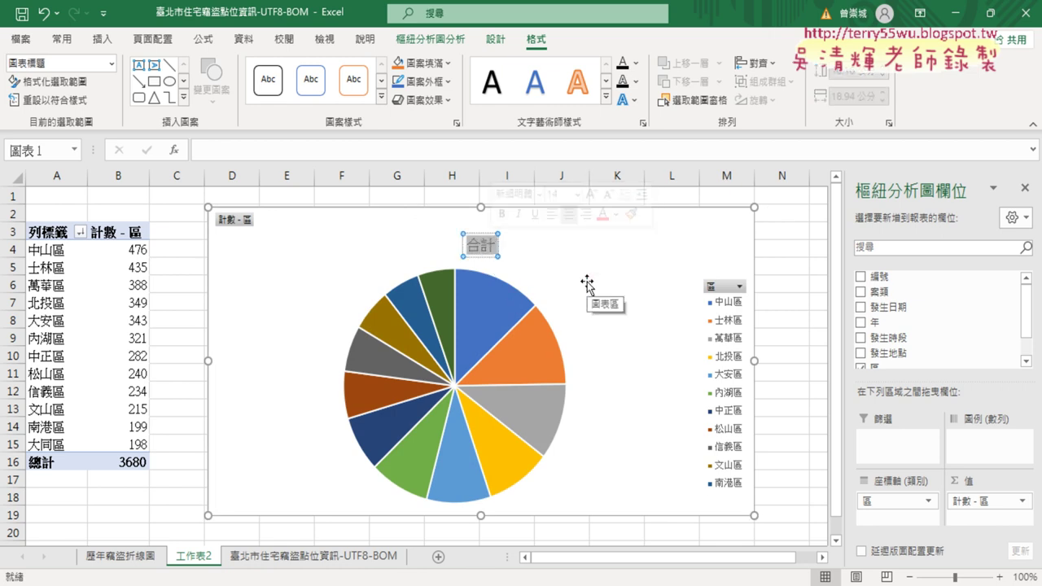
type("ㄍ")
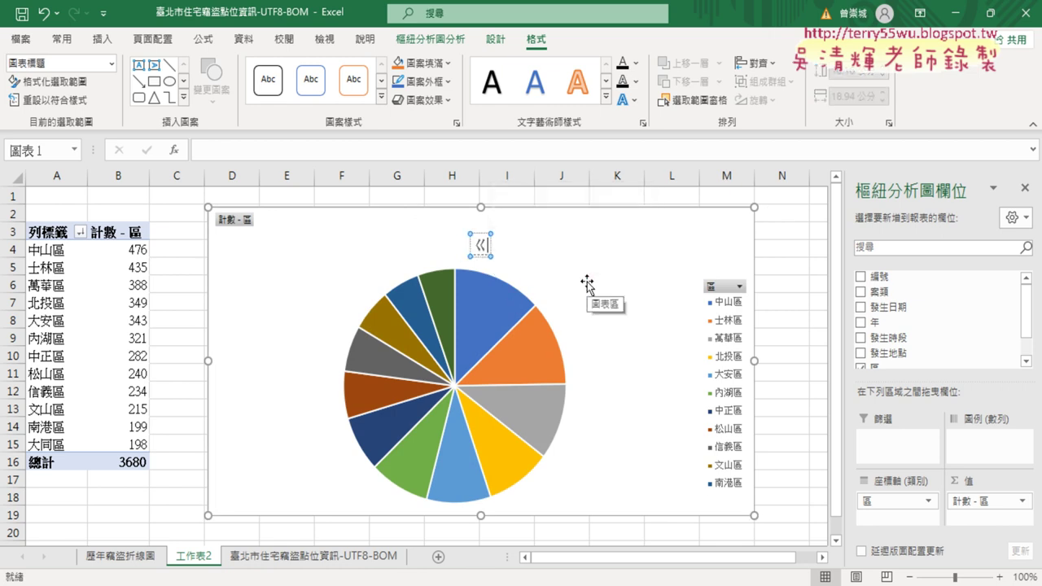
type("各區ㄅㄧ")
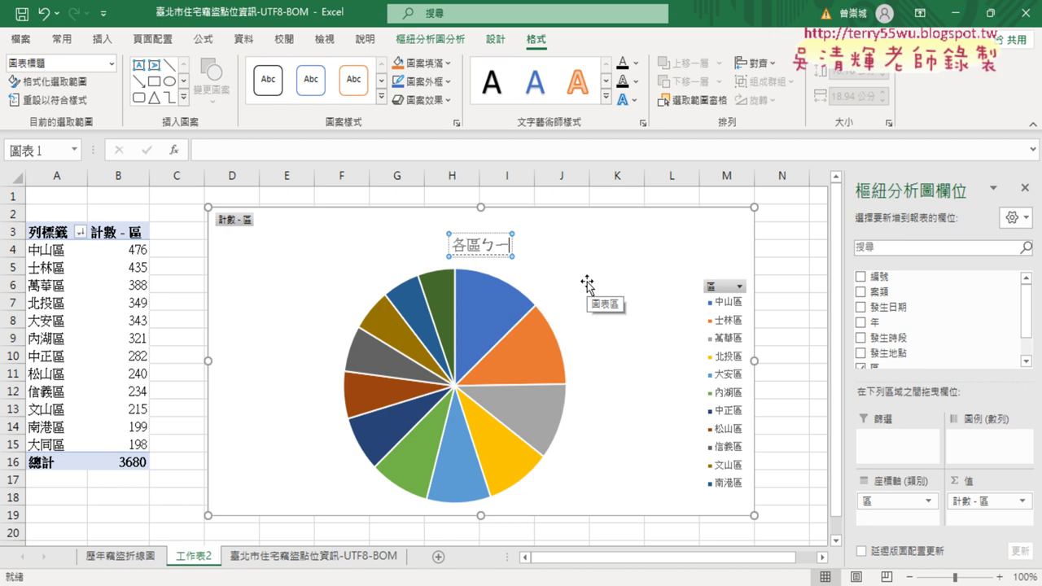
type("比例圖")
key("Return")
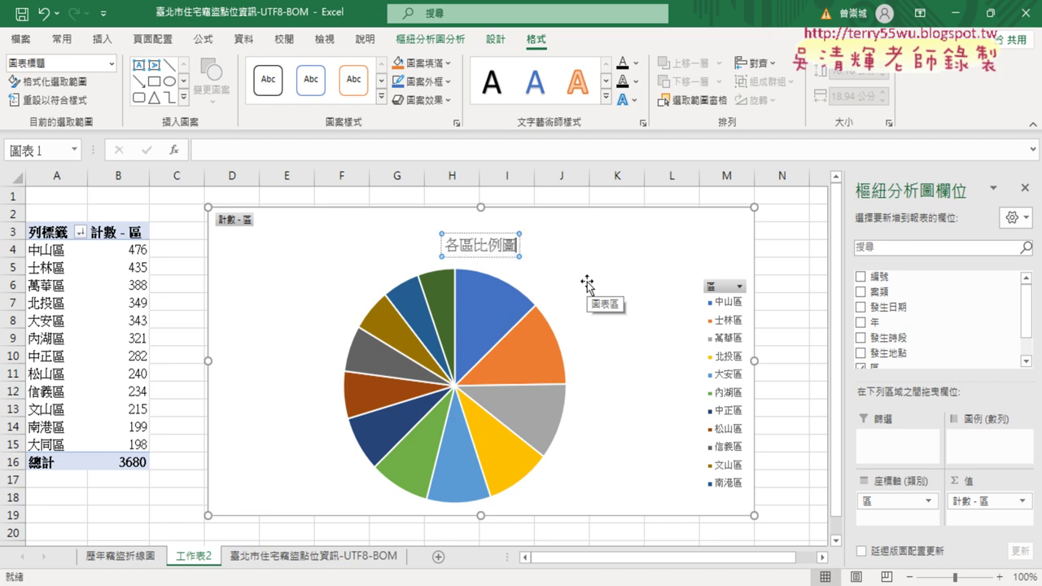
Format the chart title 各區比例圖 at font size 20 in bold
left_click(497, 233)
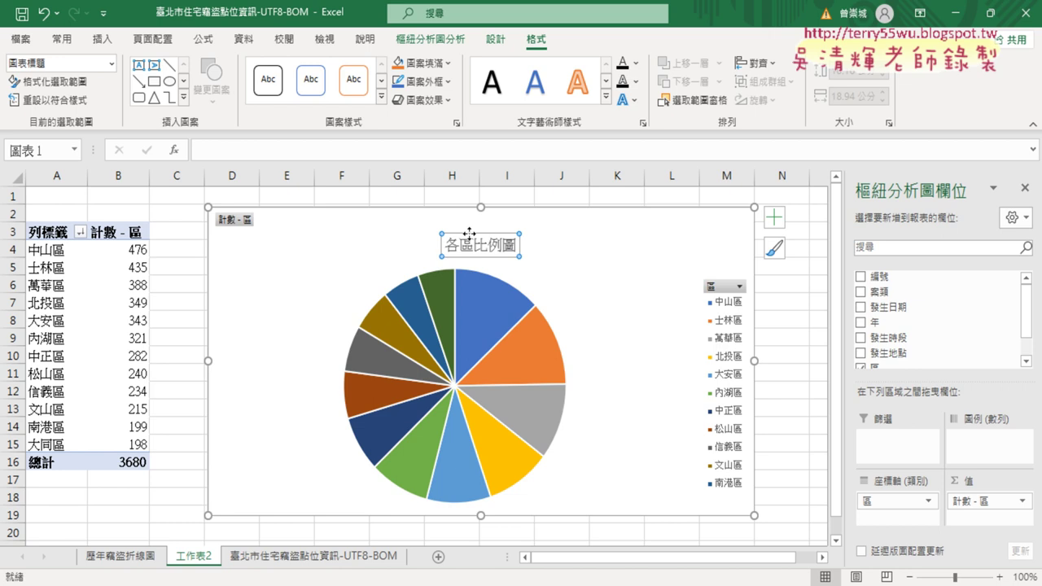
left_click(60, 38)
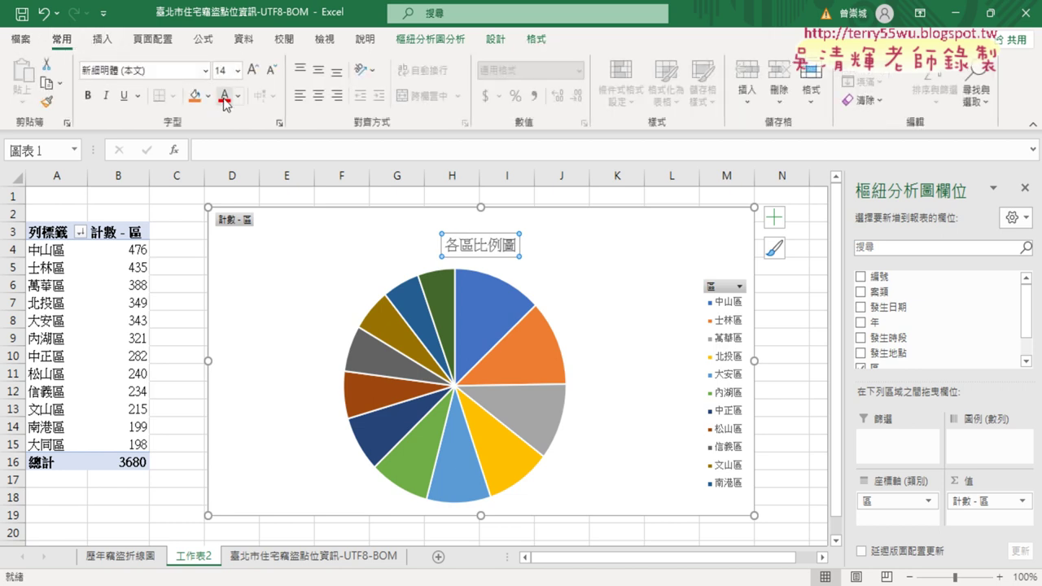
left_click(237, 71)
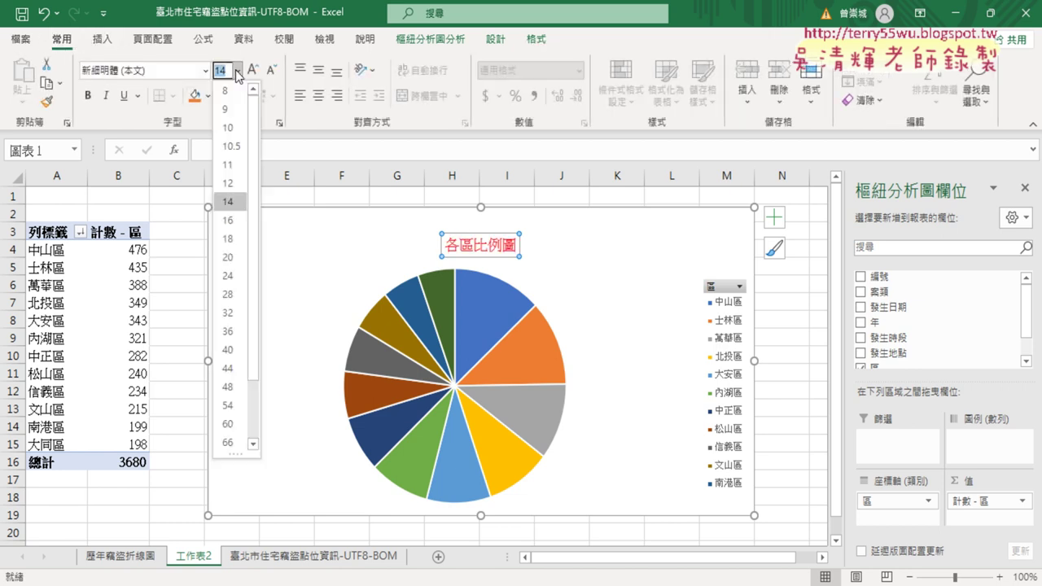
left_click(228, 256)
left_click(88, 96)
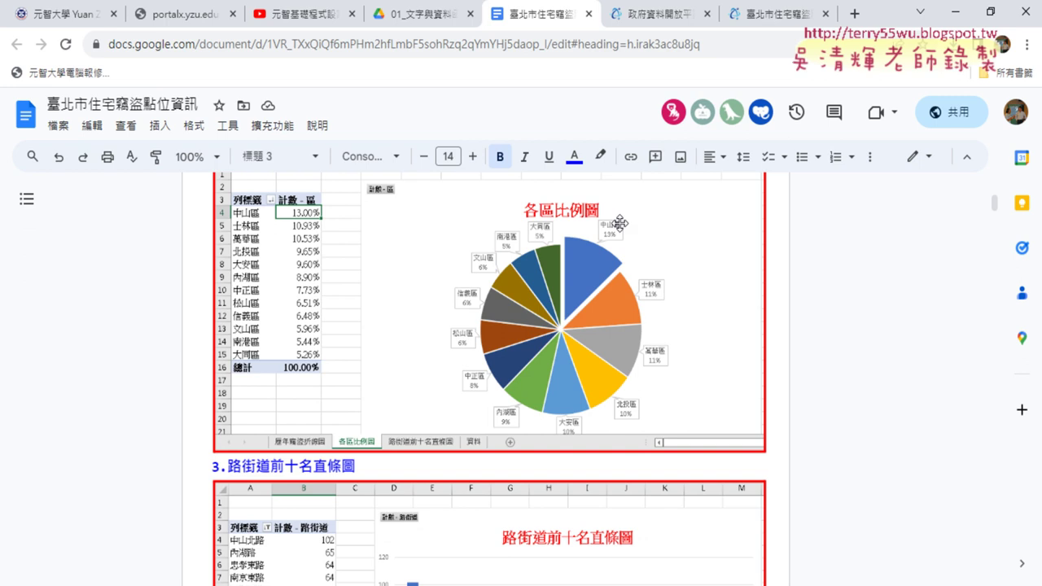
left_click(955, 23)
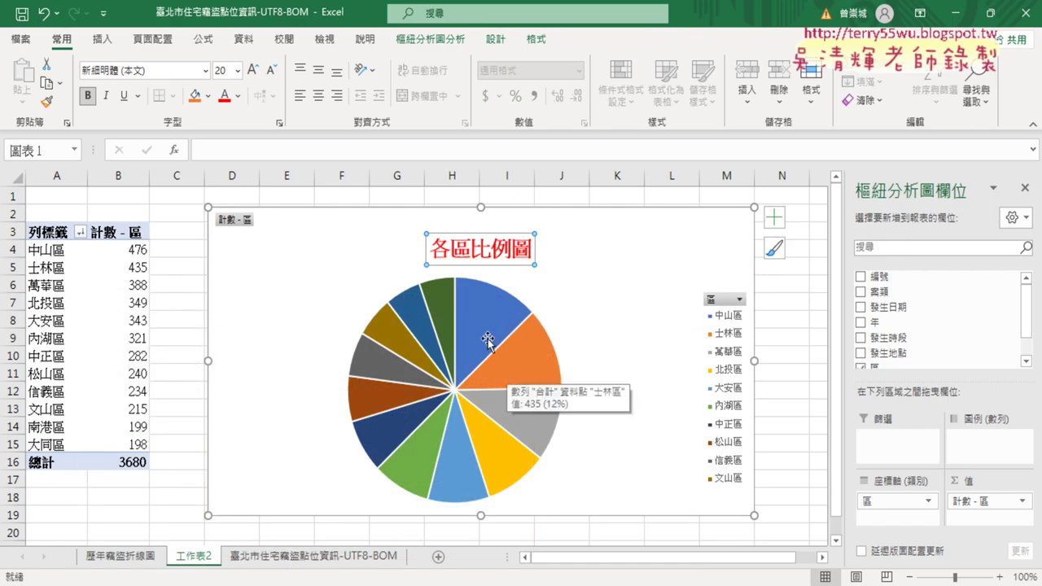
Add data callouts to the pie slices, then undo them
right_click(477, 312)
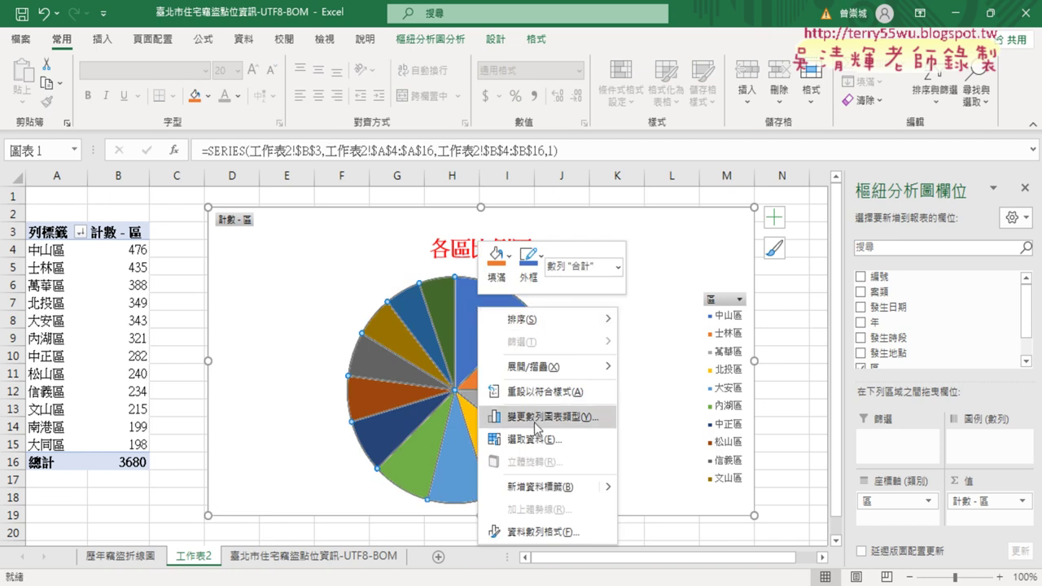
mouse_move(607, 493)
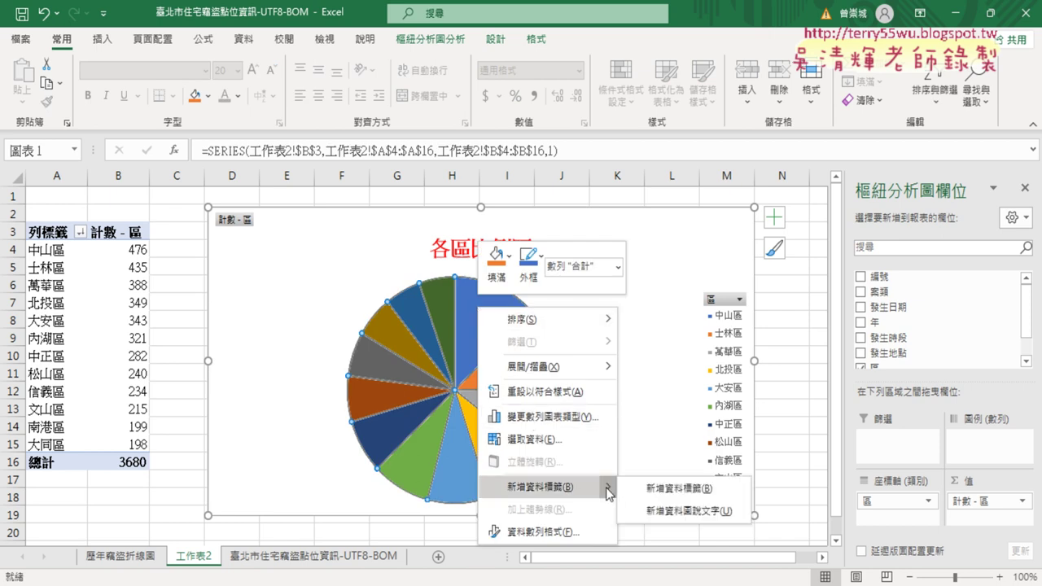
left_click(697, 515)
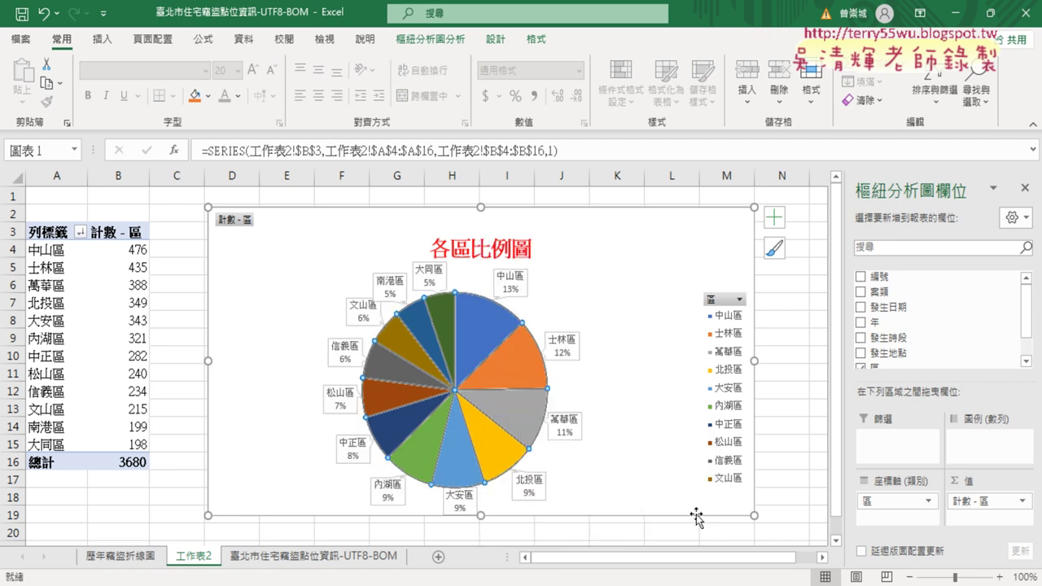
right_click(479, 337)
left_click(680, 410)
key("ctrl+z")
Label each pie slice with a district-name and percentage callout and hide the legend
right_click(498, 327)
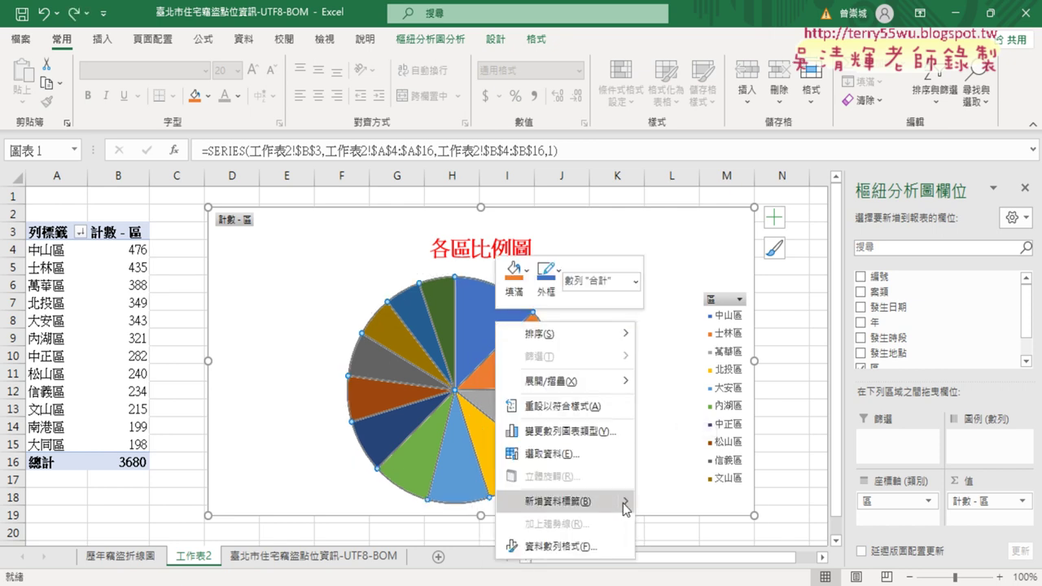
mouse_move(623, 503)
left_click(704, 526)
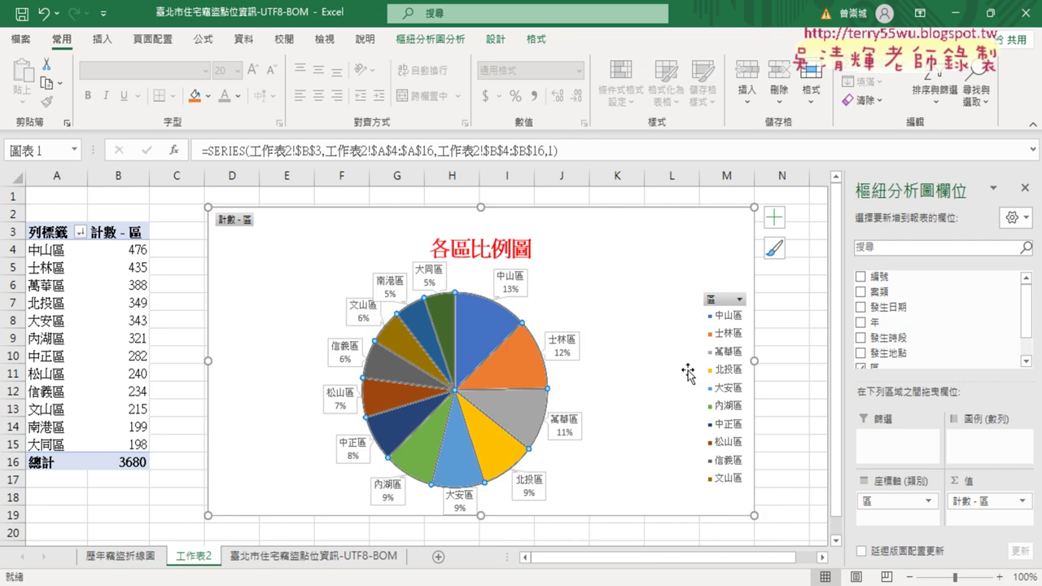
left_click(774, 220)
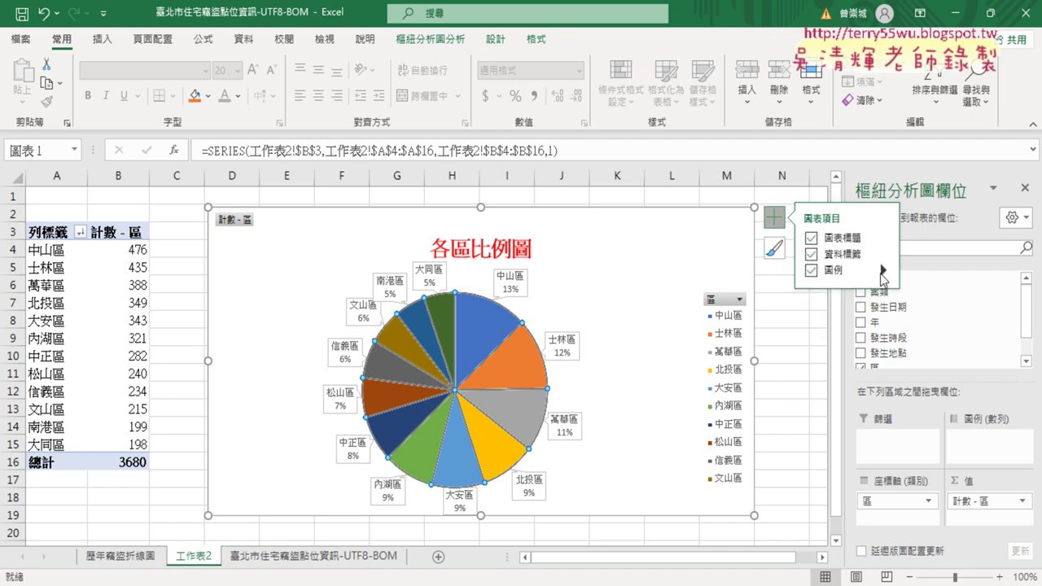
left_click(809, 271)
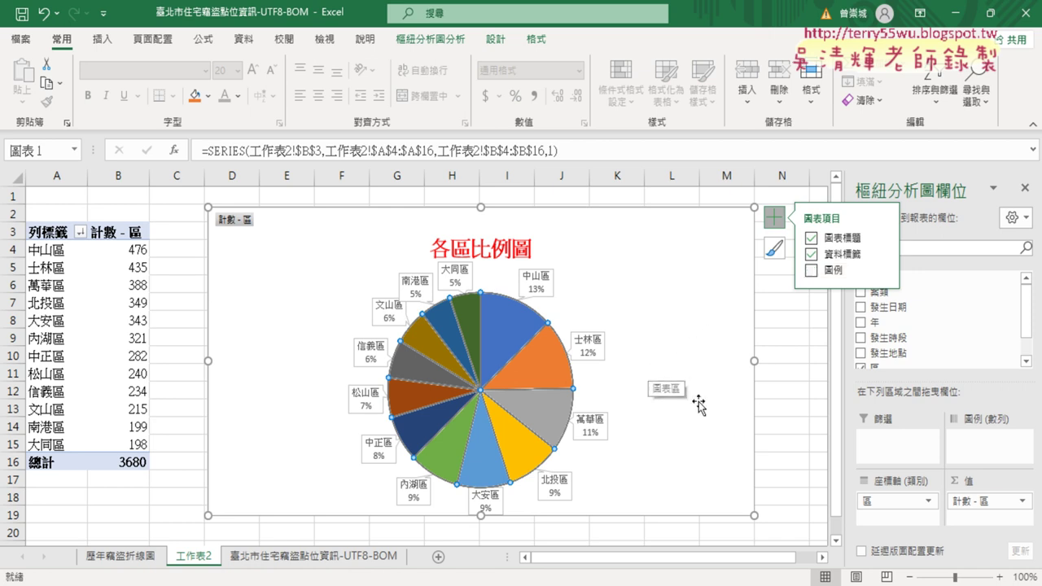
left_click(784, 411)
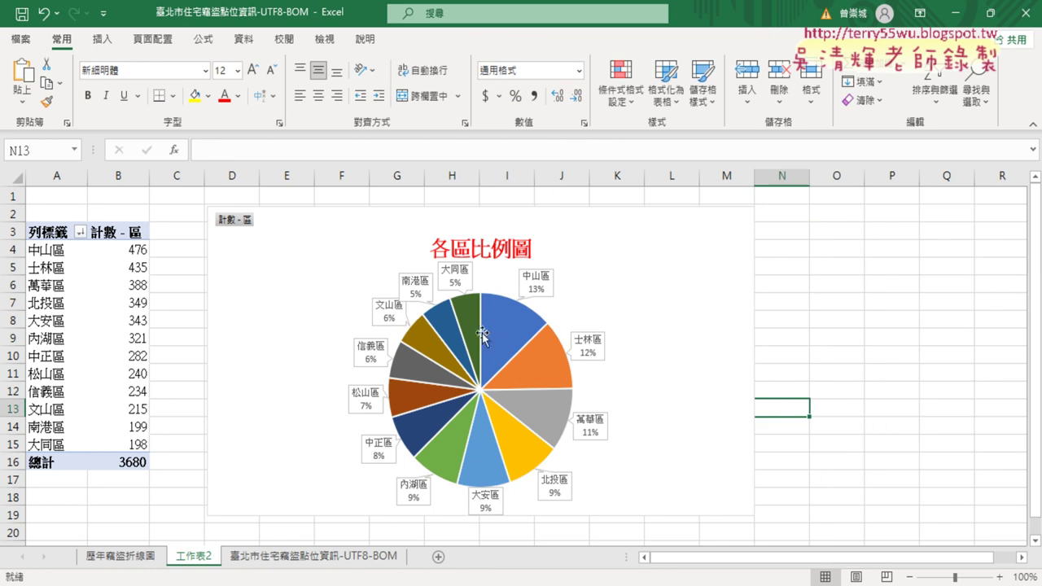
left_click(499, 350)
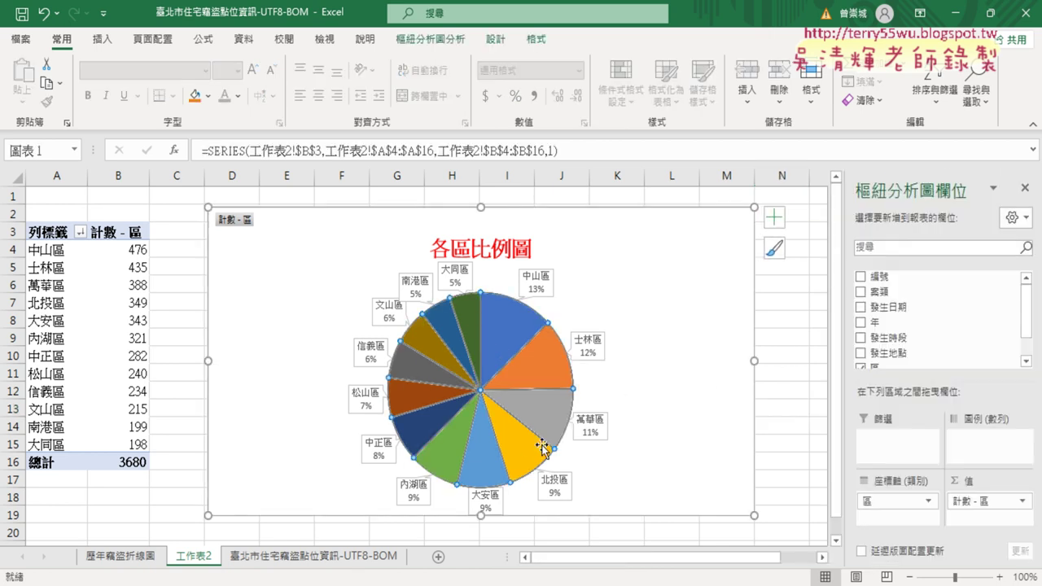
left_click(505, 326)
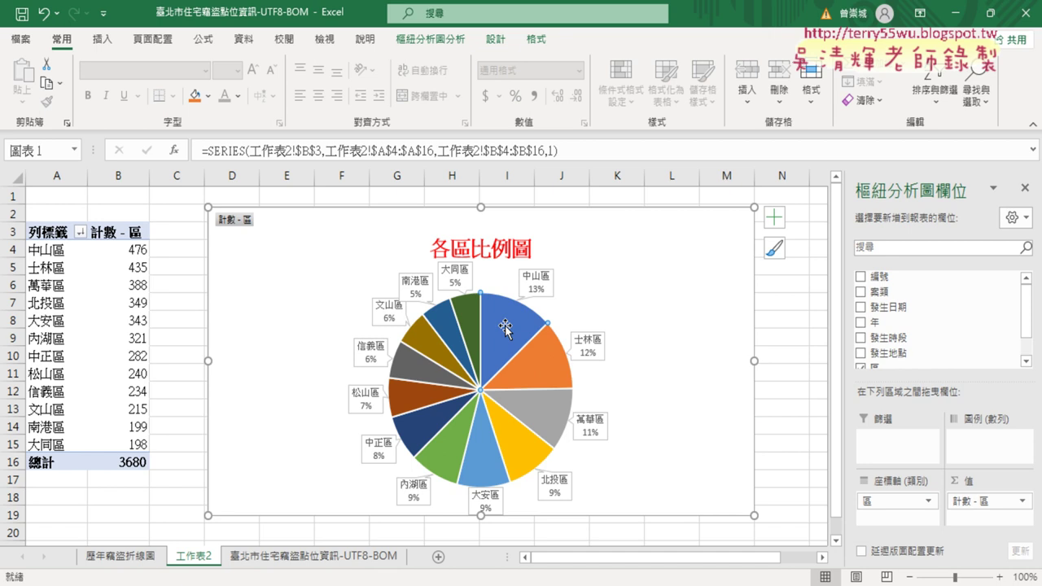
left_click_drag(505, 326, 505, 319)
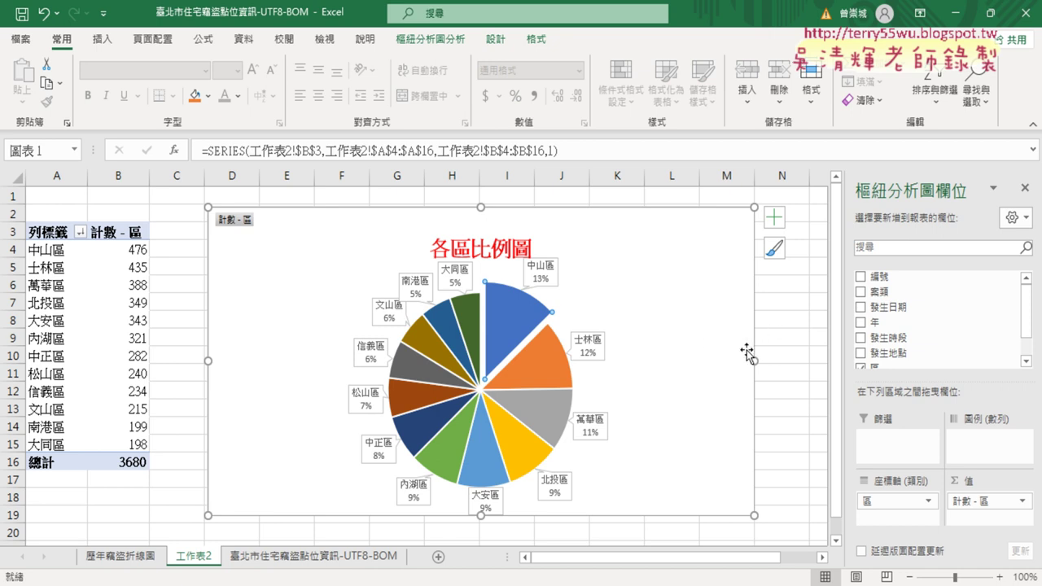
left_click(802, 373)
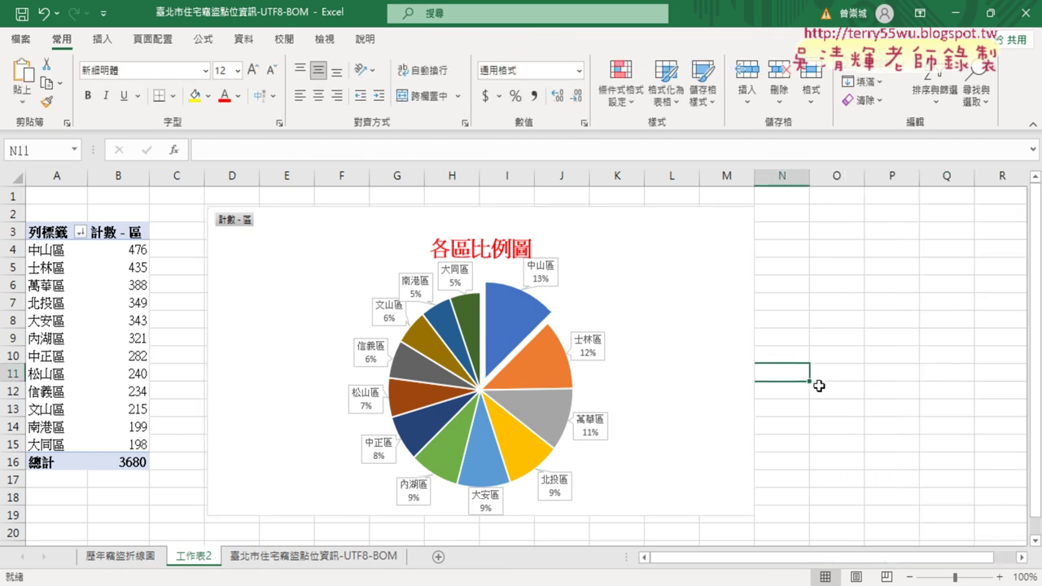
left_click(509, 377)
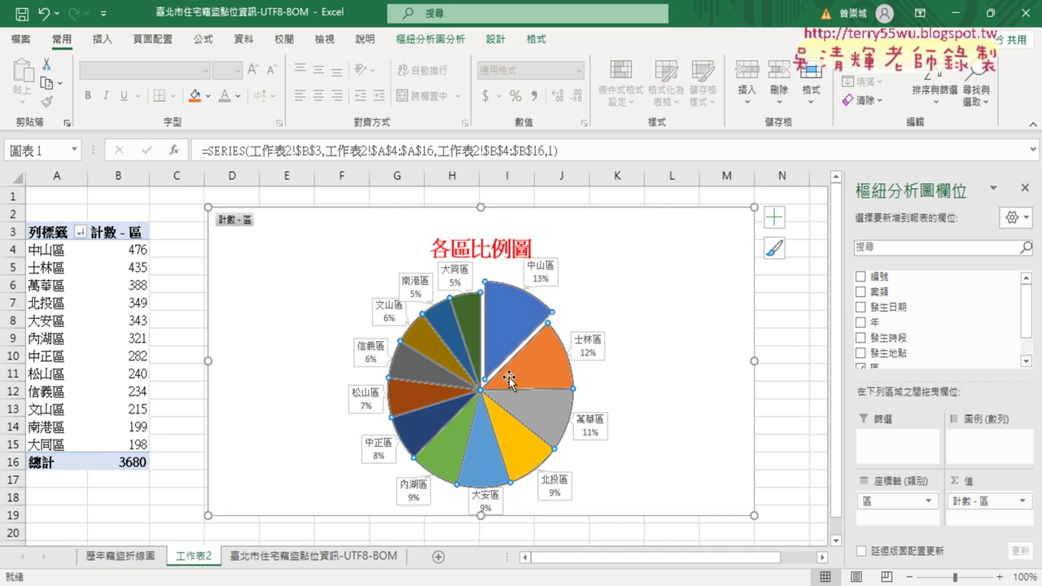
left_click(511, 305)
left_click_drag(511, 305, 496, 348)
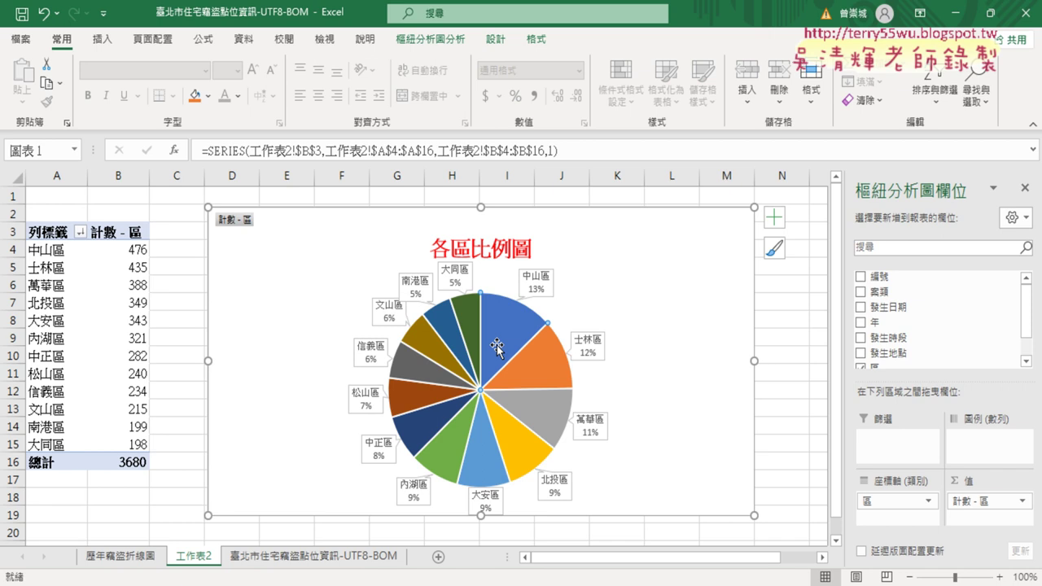
left_click(788, 366)
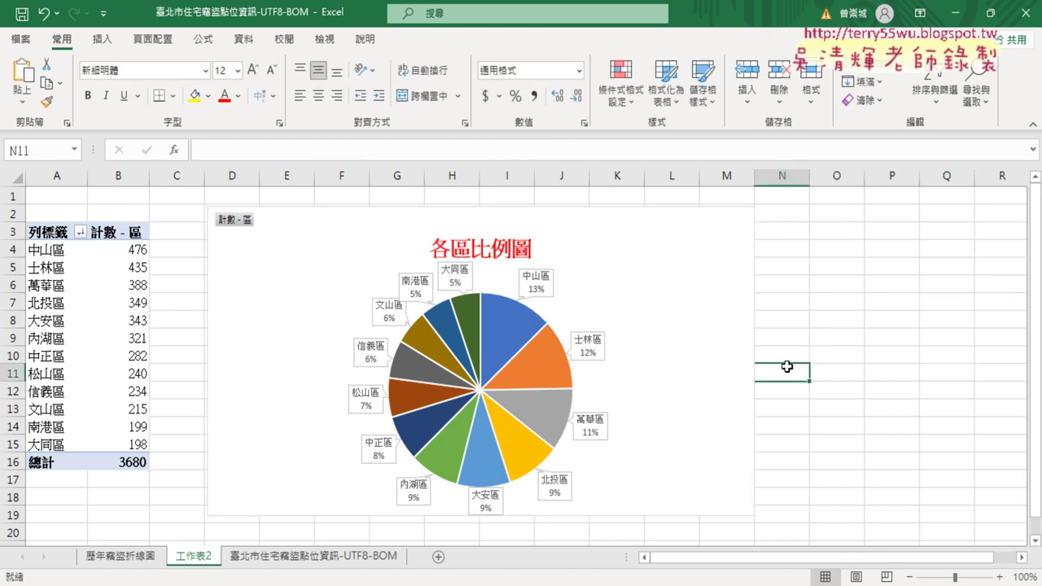
left_click(470, 253)
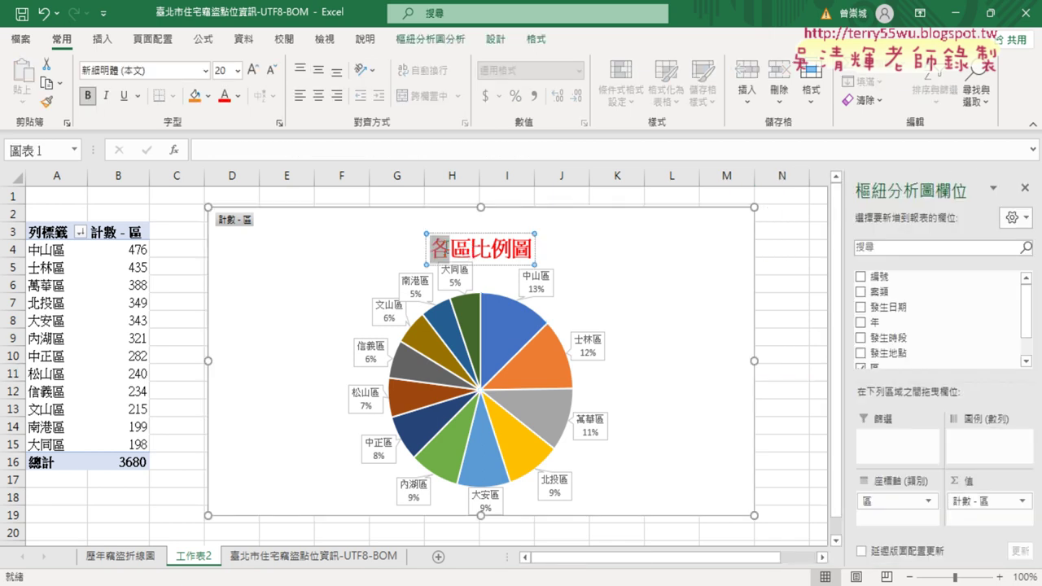
Rename 工作表2 to 各區比例圖 using the chart title text, then return to the burglary data sheet
left_click_drag(449, 248, 531, 250)
key("ctrl+c")
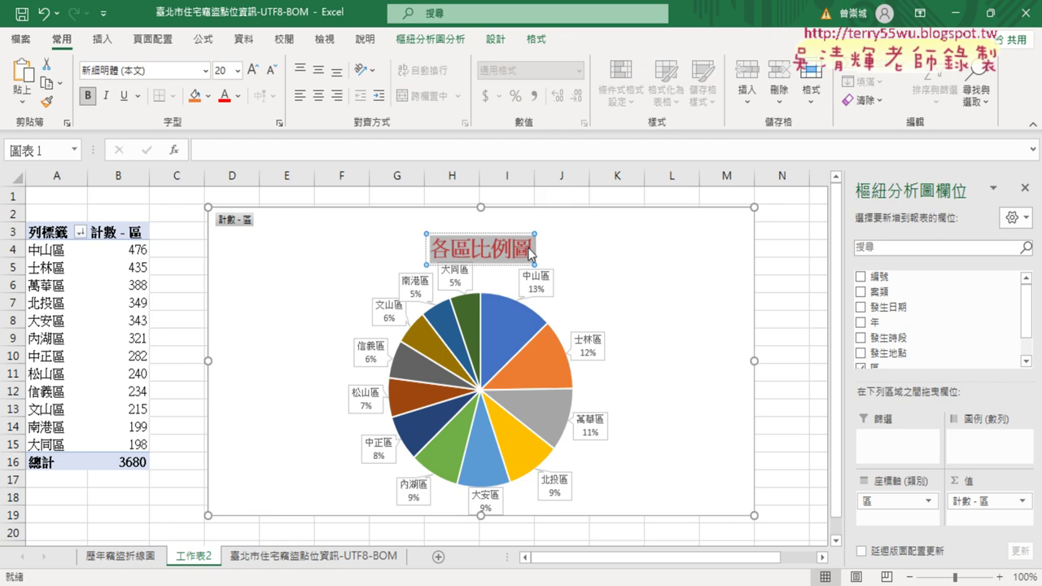
left_click(204, 557)
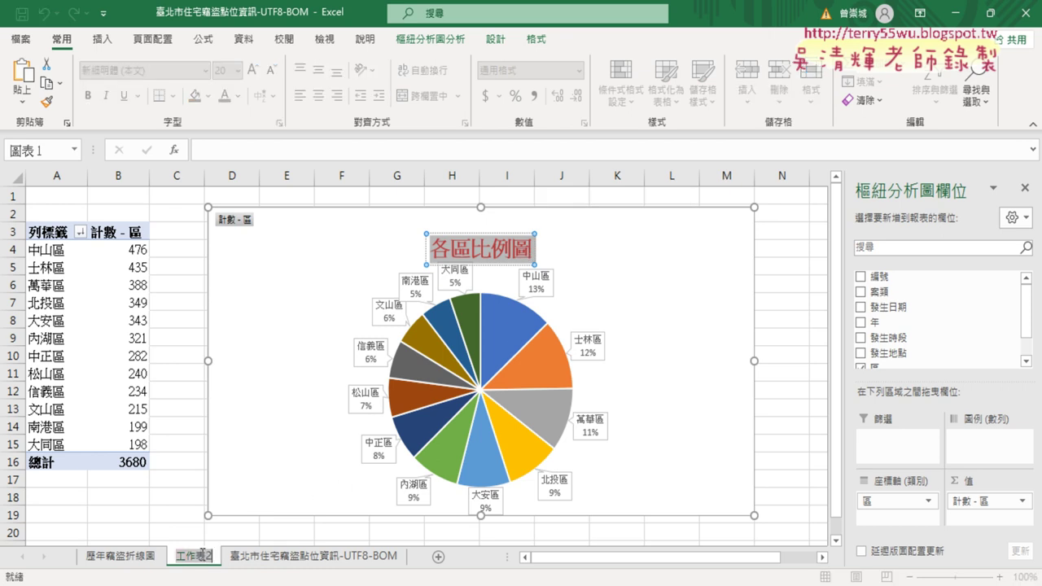
key("ctrl+v")
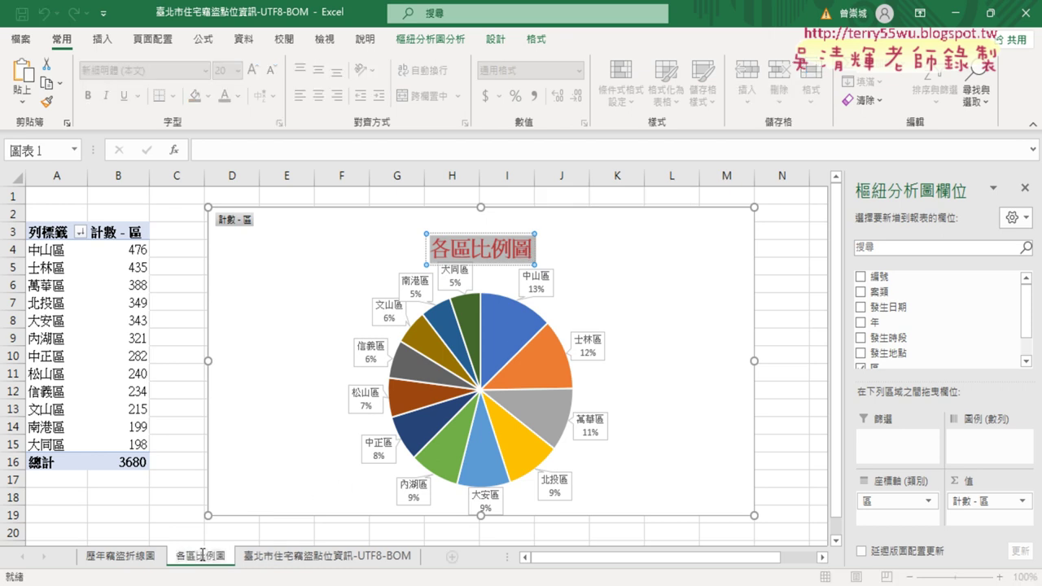
left_click(309, 563)
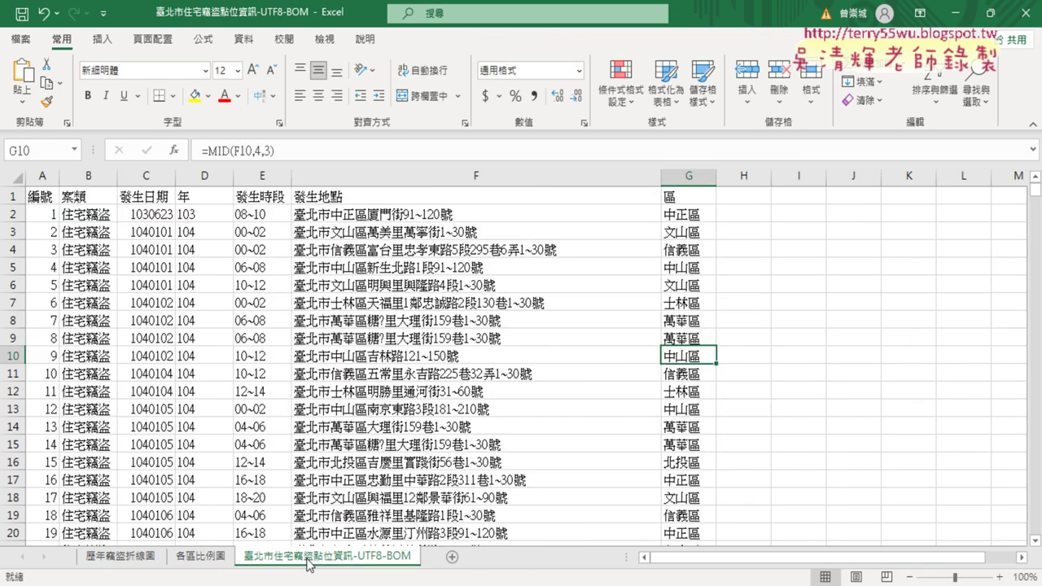
left_click(448, 177)
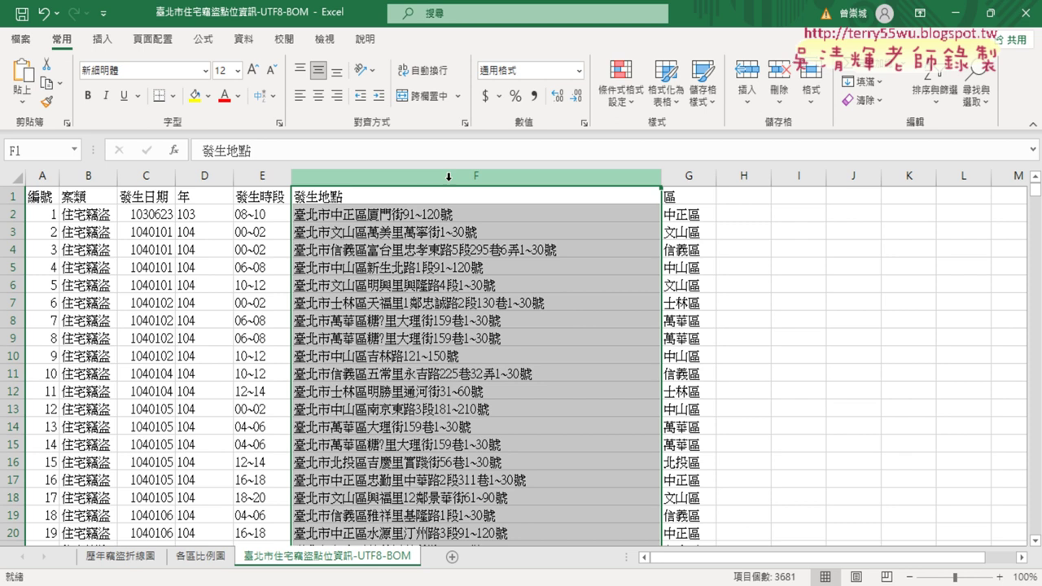
left_click(732, 198)
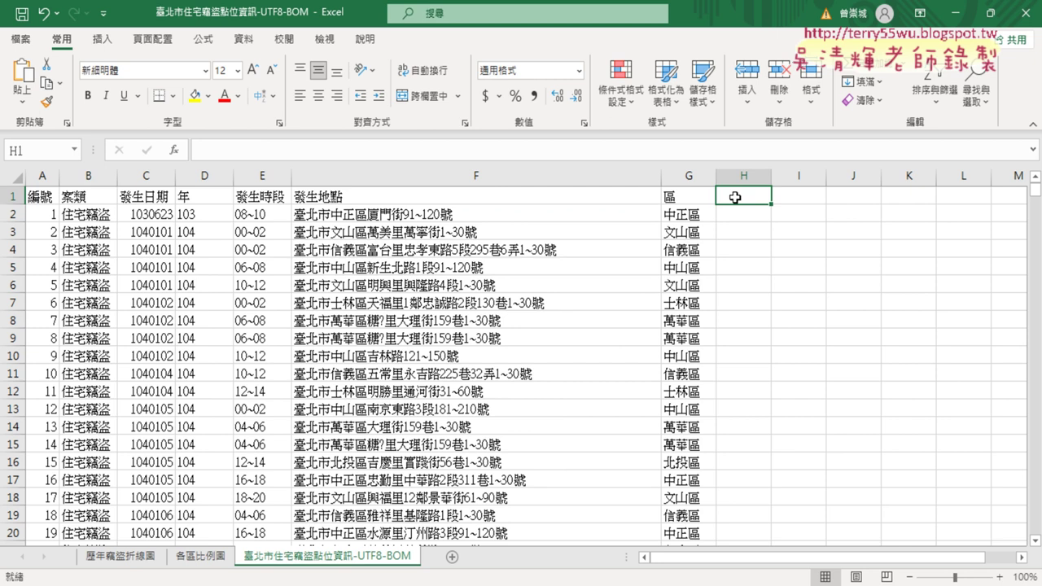
left_click(440, 250)
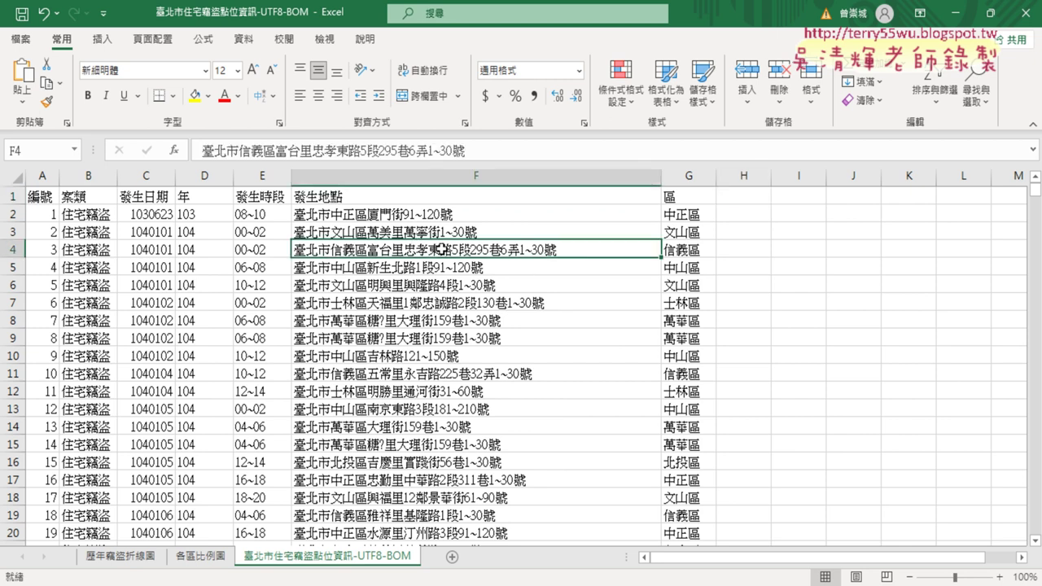
double_click(441, 250)
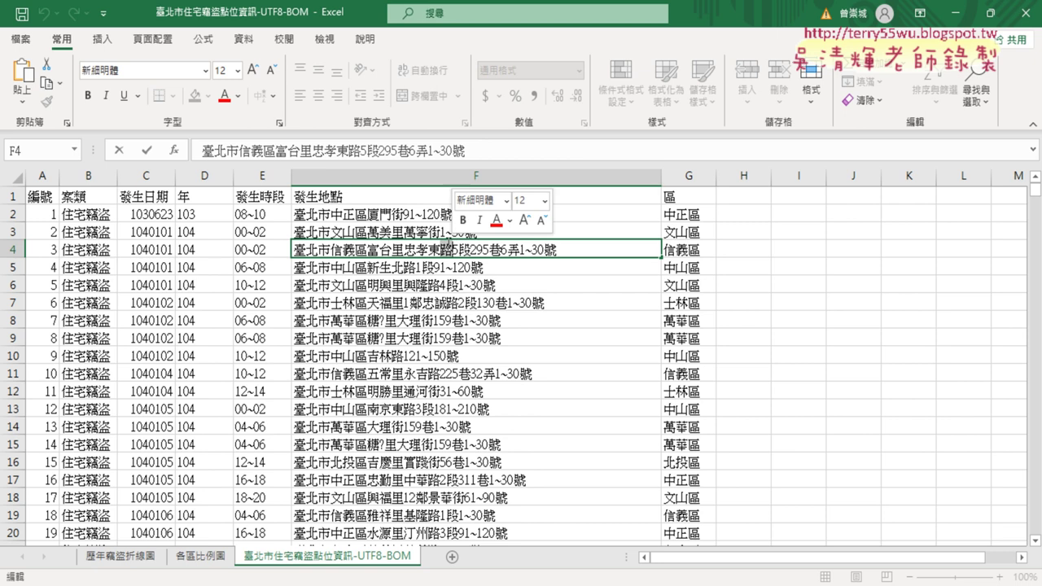
double_click(399, 213)
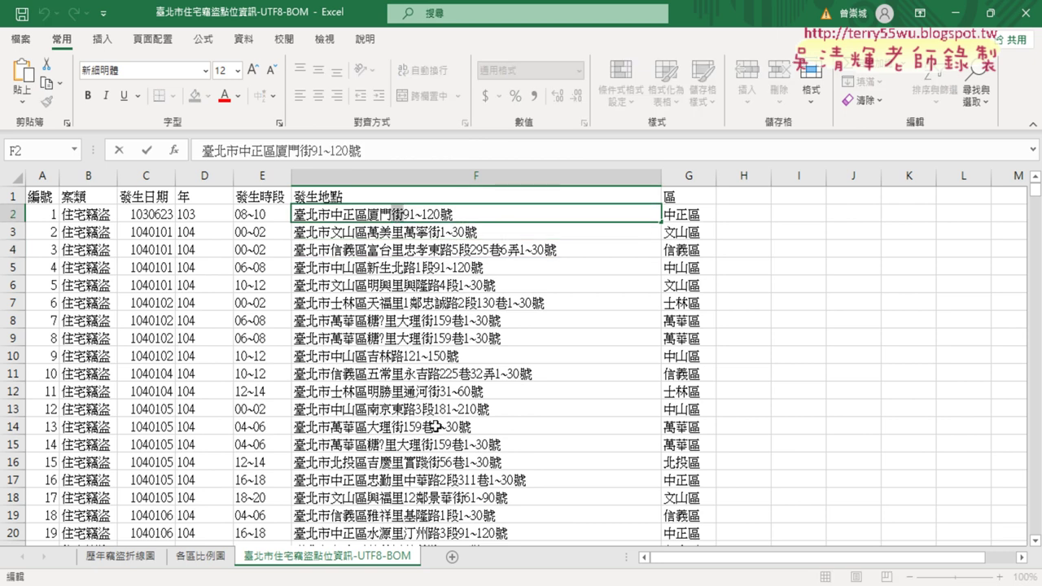
scroll(437, 426, "down", 4)
scroll(436, 426, "down", 4)
scroll(434, 427, "up", 4)
scroll(430, 427, "up", 4)
left_click(415, 356)
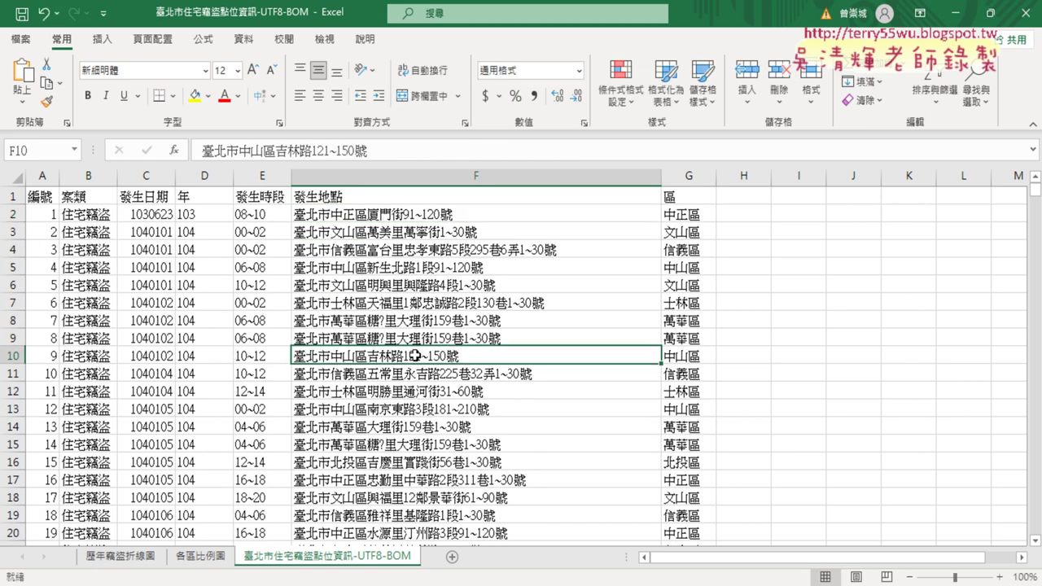
key("ctrl+f")
type("2")
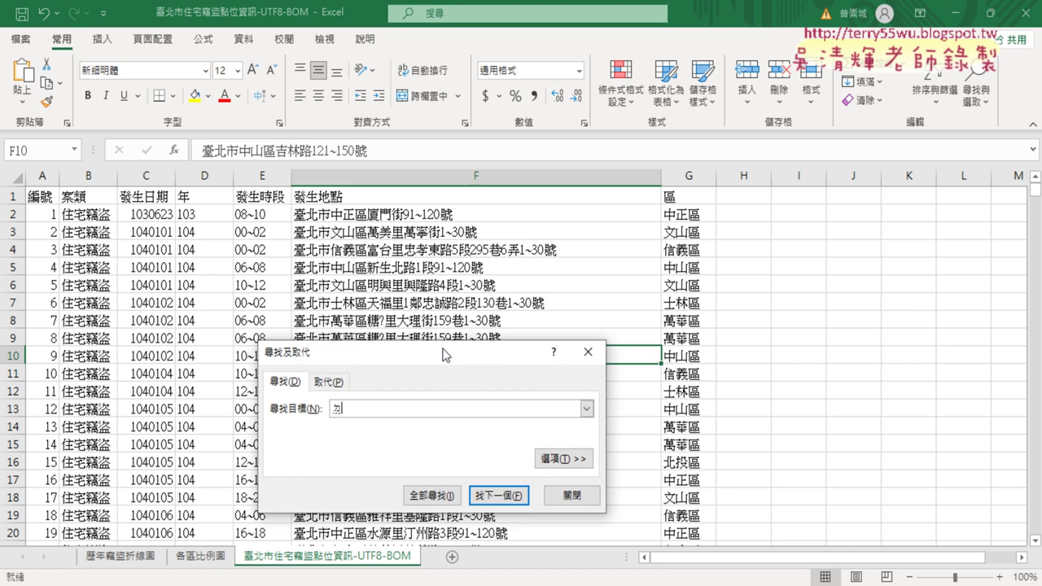
type("l4")
key("Down")
key("8")
left_click(505, 496)
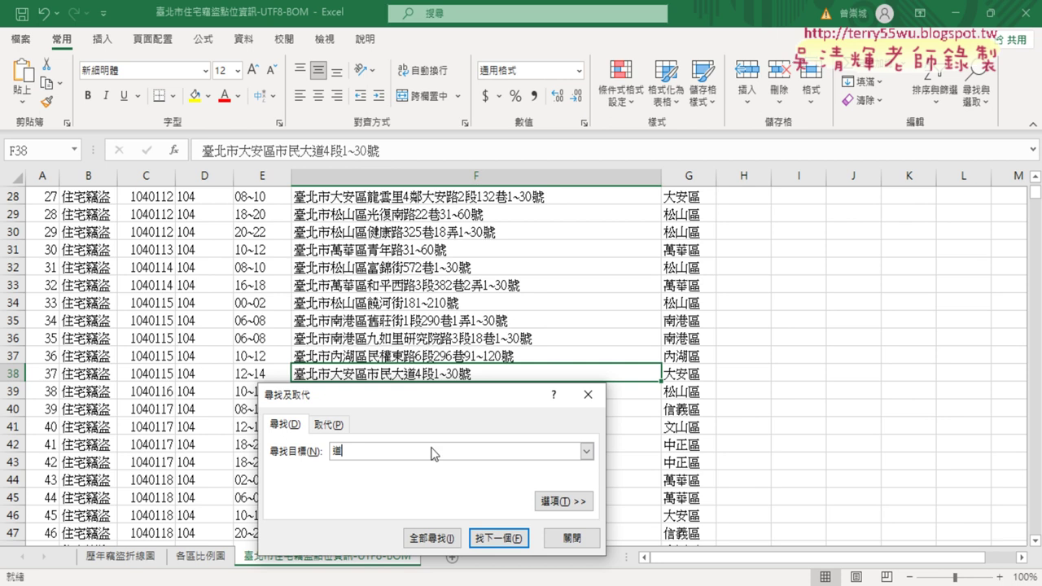
left_click(488, 539)
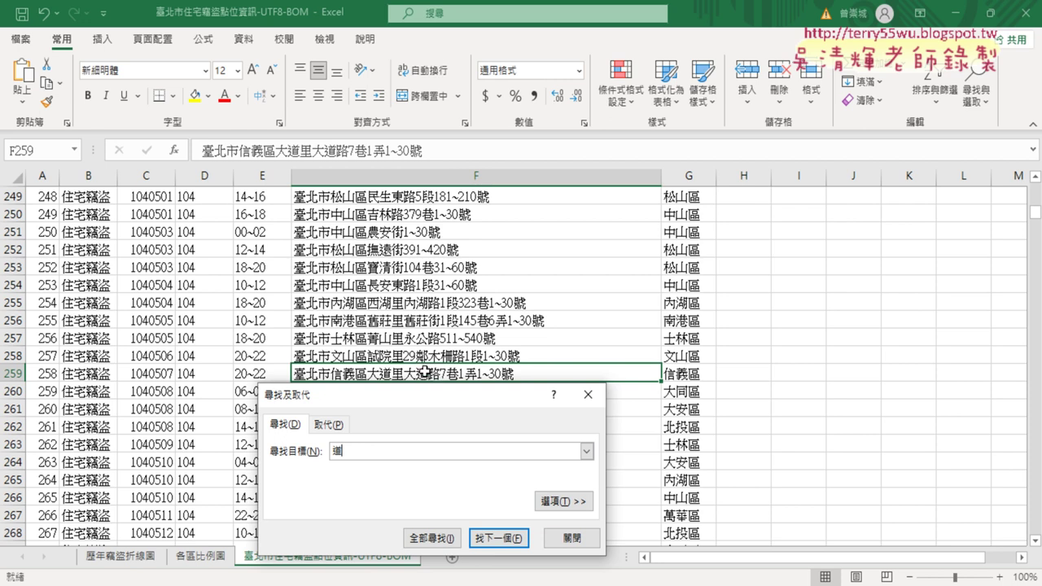
left_click(570, 539)
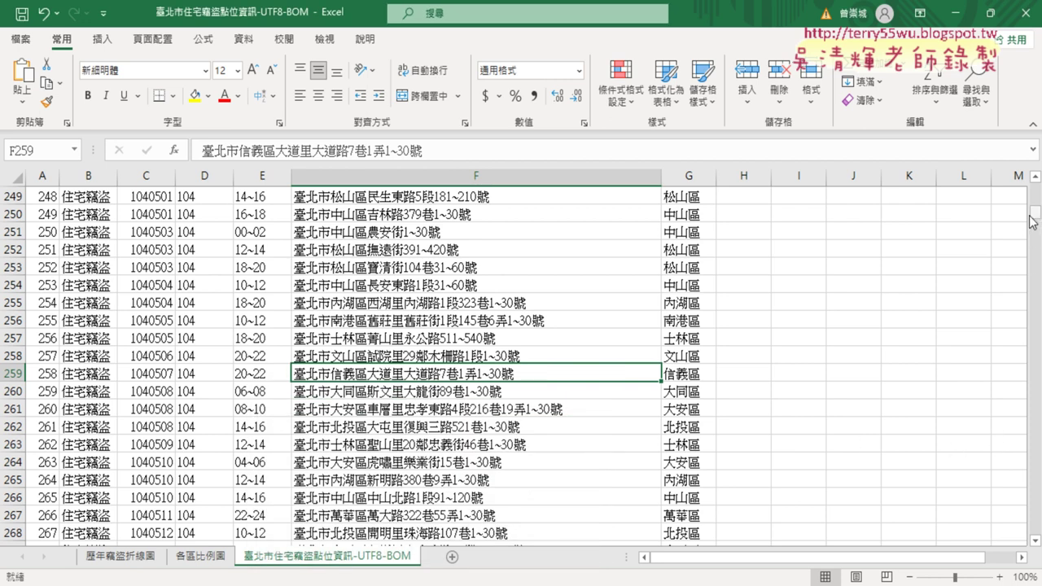
left_click_drag(1034, 222, 1036, 184)
Enter the heading 路街道 in cell H1
left_click(740, 194)
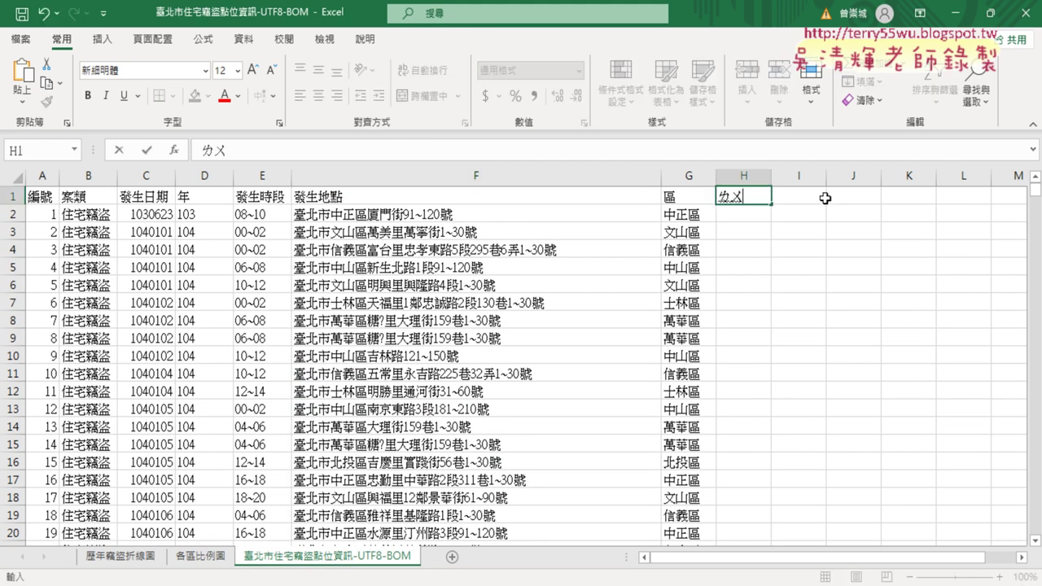
type("路接到")
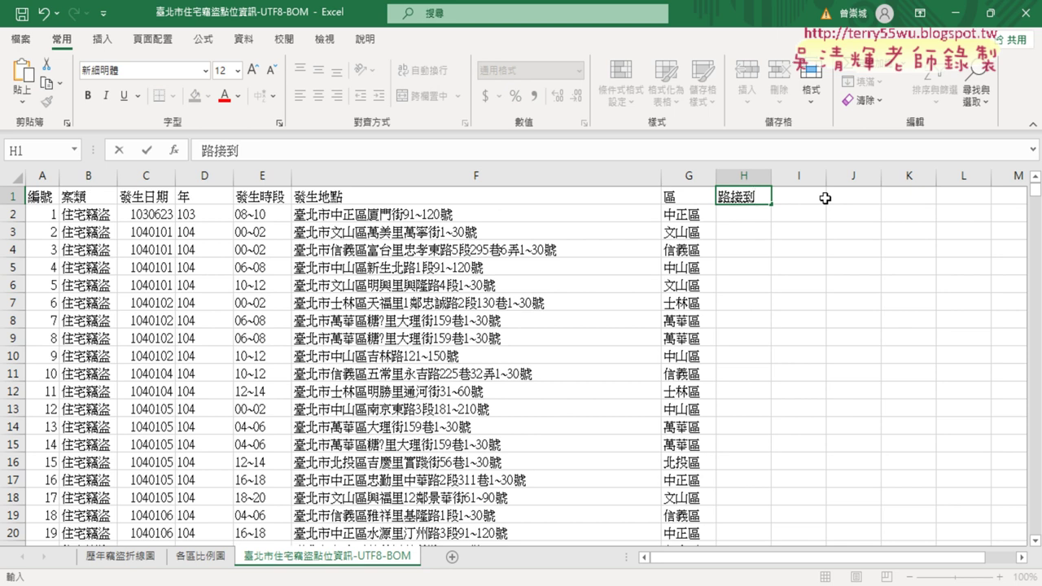
key("Down")
key("1")
key("Return")
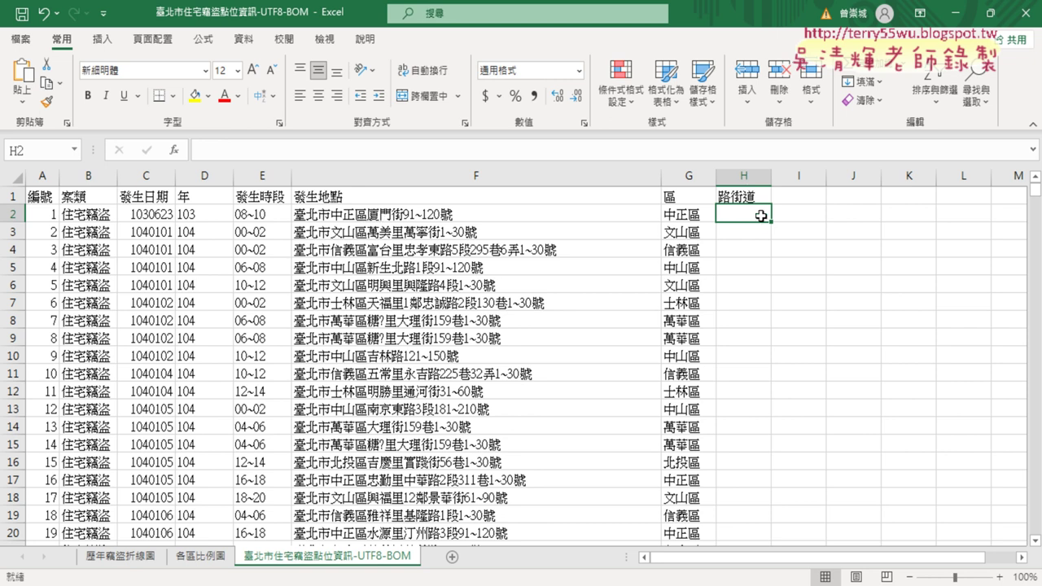
Copy the street names 廈門街 and 萬寧街 from the F2 and F3 addresses into H2 and H3
double_click(368, 215)
left_click_drag(367, 216, 405, 214)
key("ctrl+c")
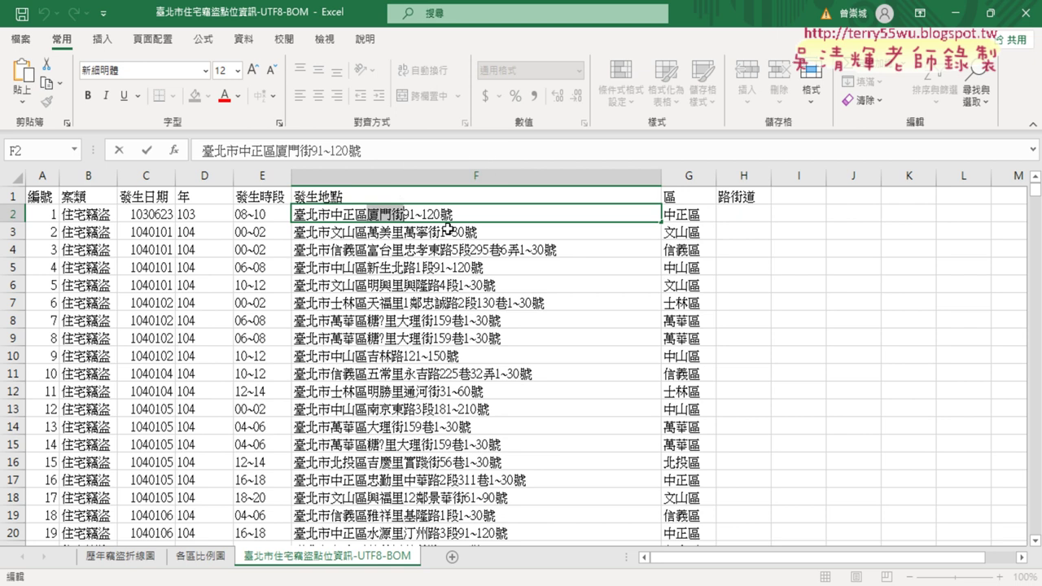
left_click(749, 217)
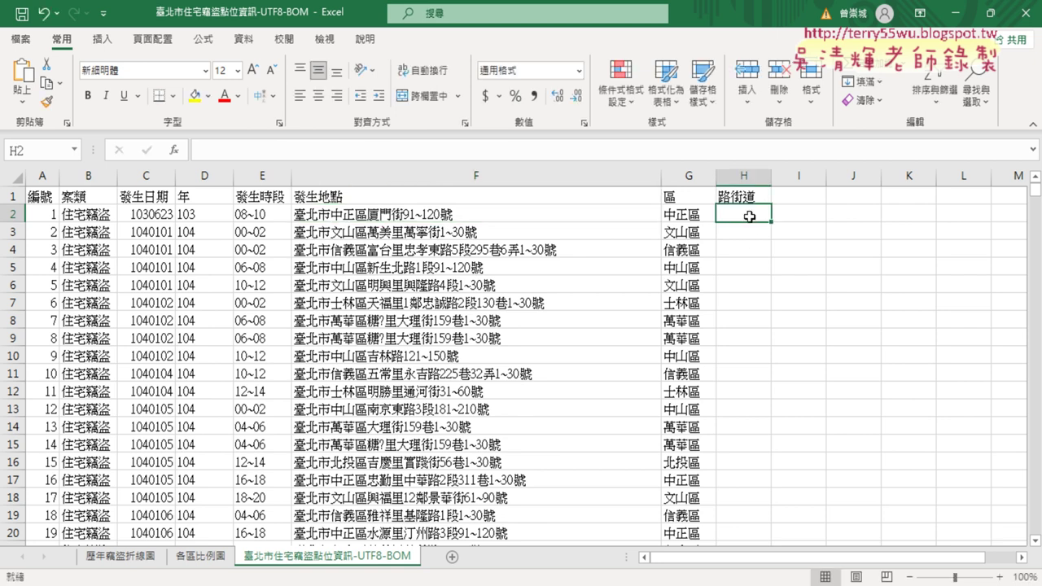
key("ctrl+v")
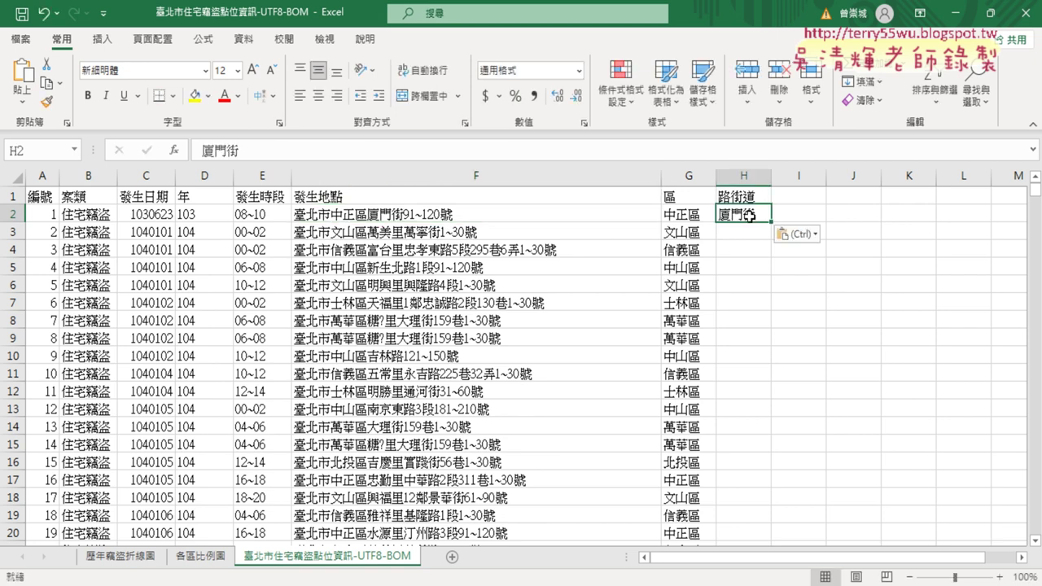
double_click(417, 233)
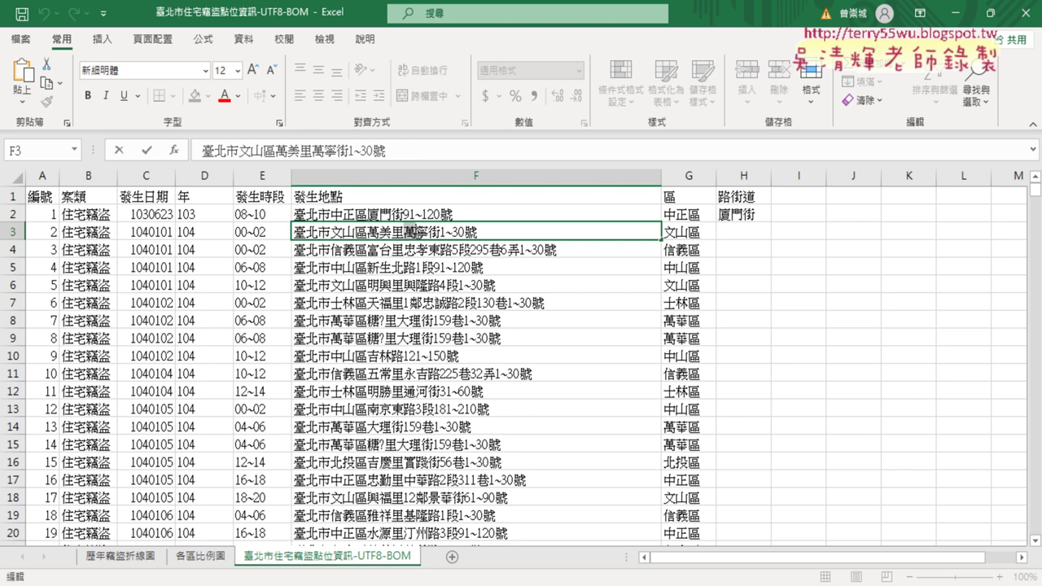
left_click_drag(412, 232, 433, 233)
key("ctrl+c")
left_click(727, 231)
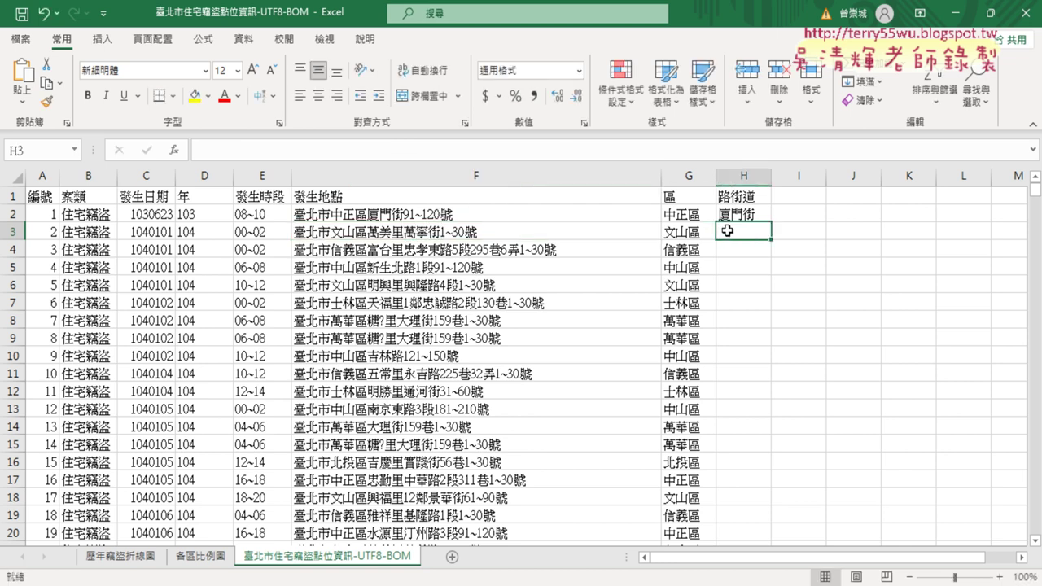
key("ctrl+v")
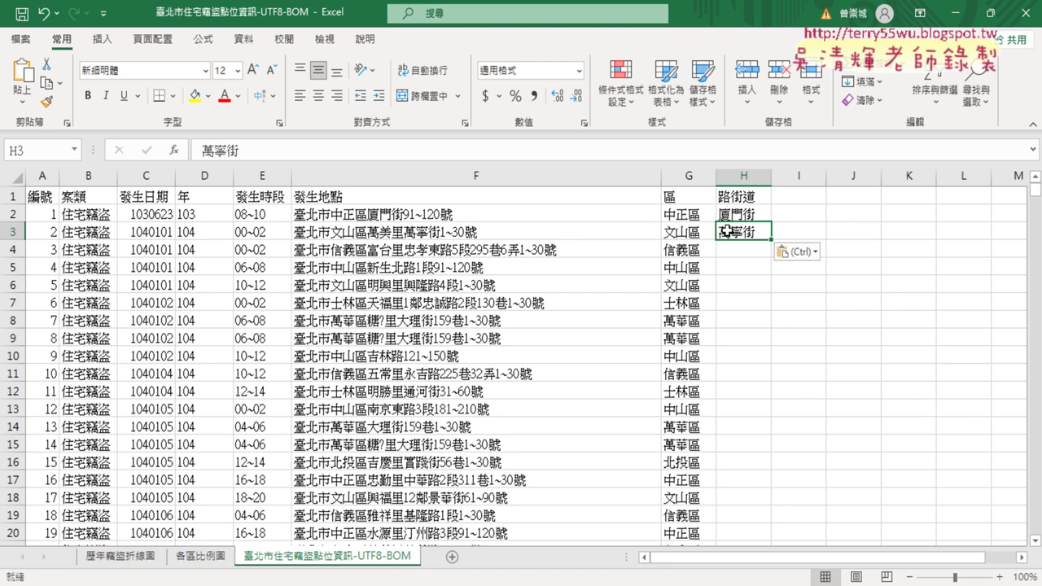
left_click(612, 204)
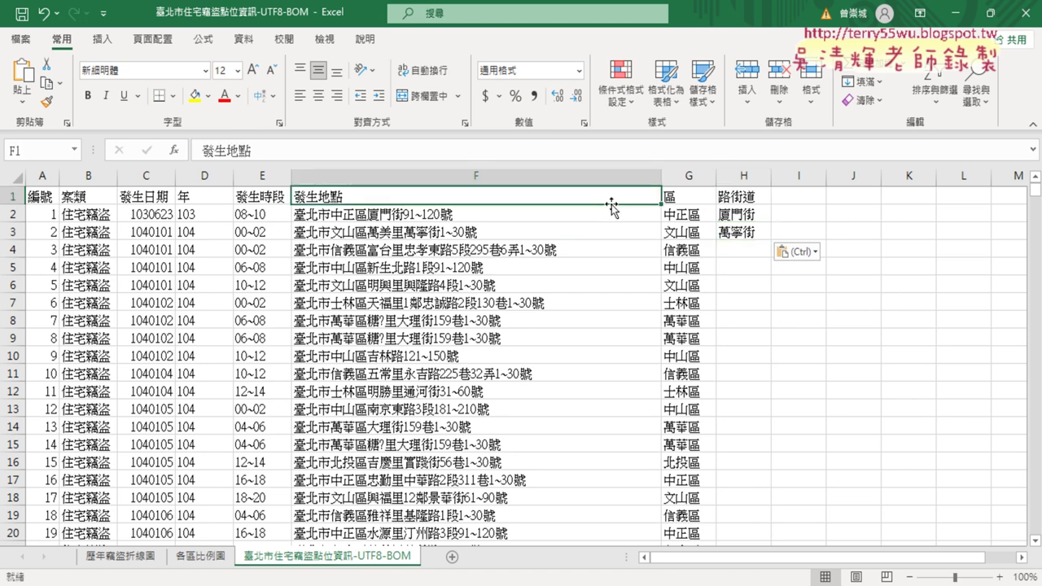
double_click(612, 204)
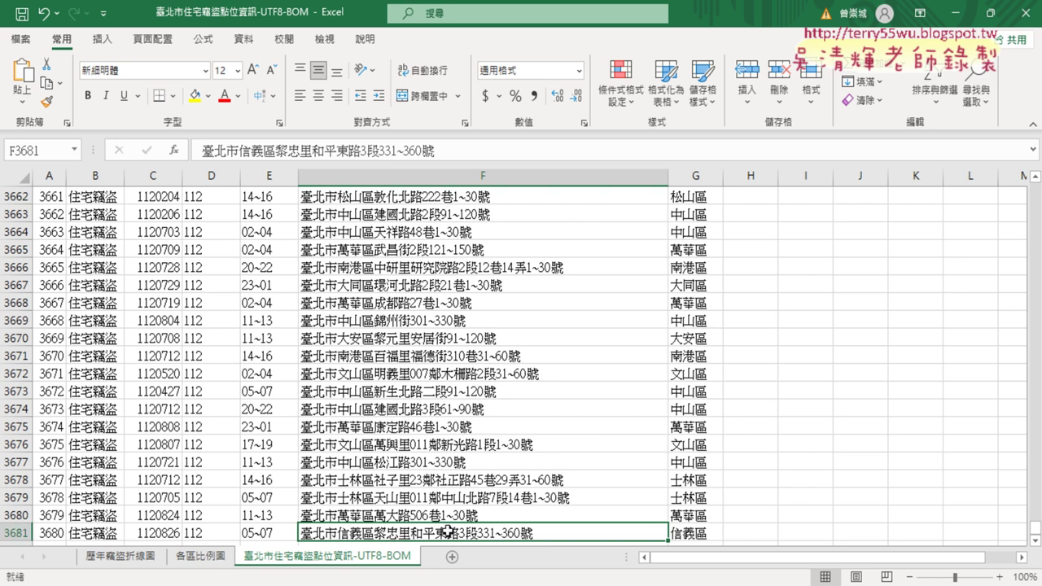
key("ctrl+Up")
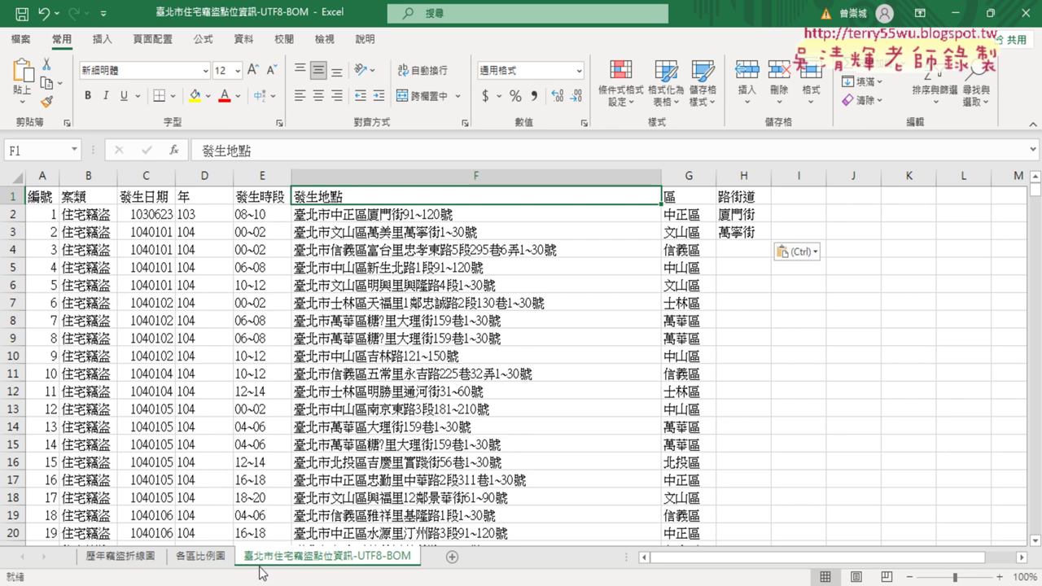
double_click(416, 250)
Paste 忠孝東路 from the F4 address into H4, then select 新生北路 in F5
left_click_drag(404, 249, 452, 250)
key("ctrl+c")
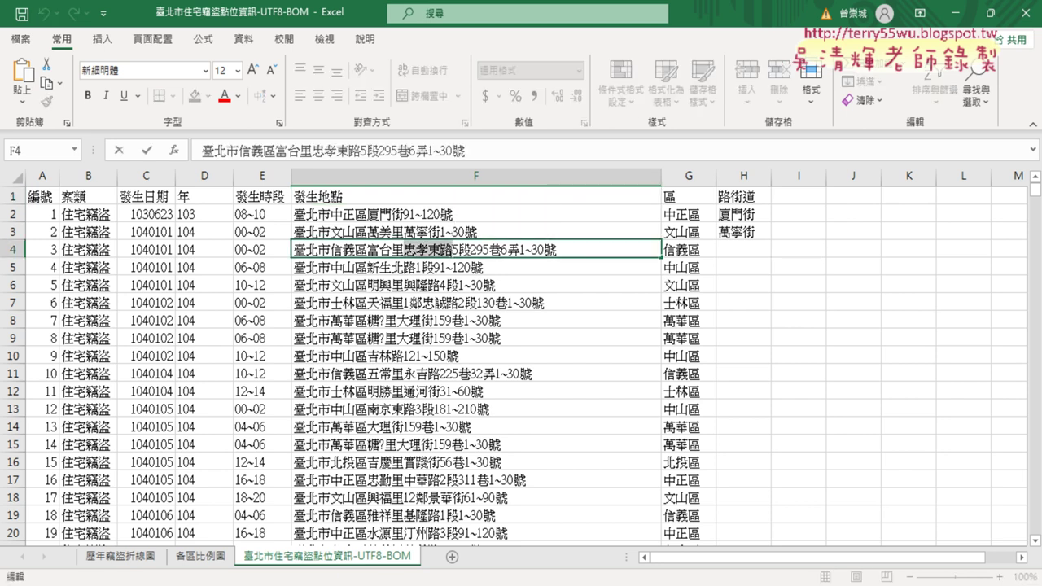
left_click(754, 252)
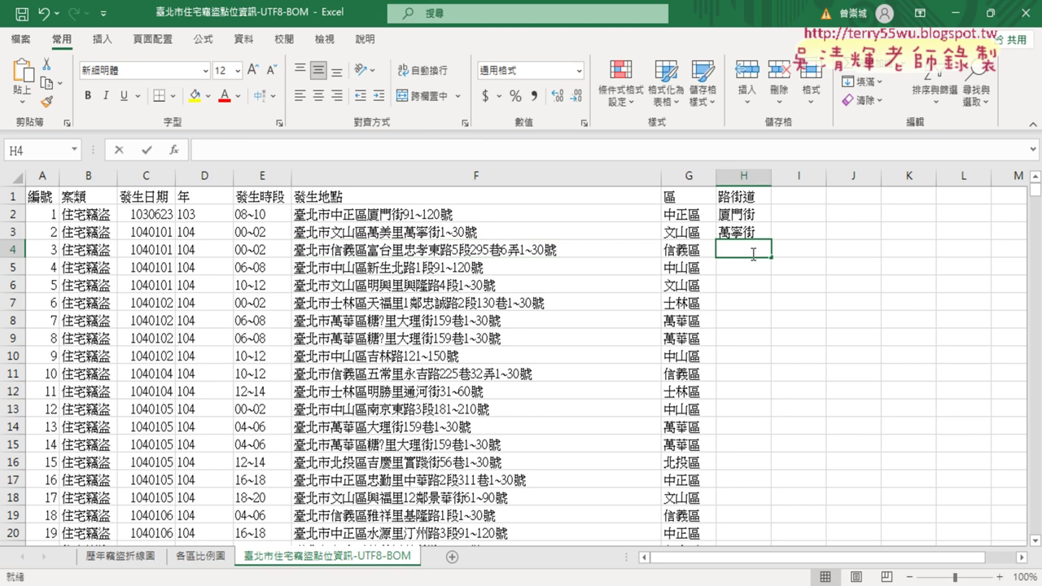
key("ctrl+v")
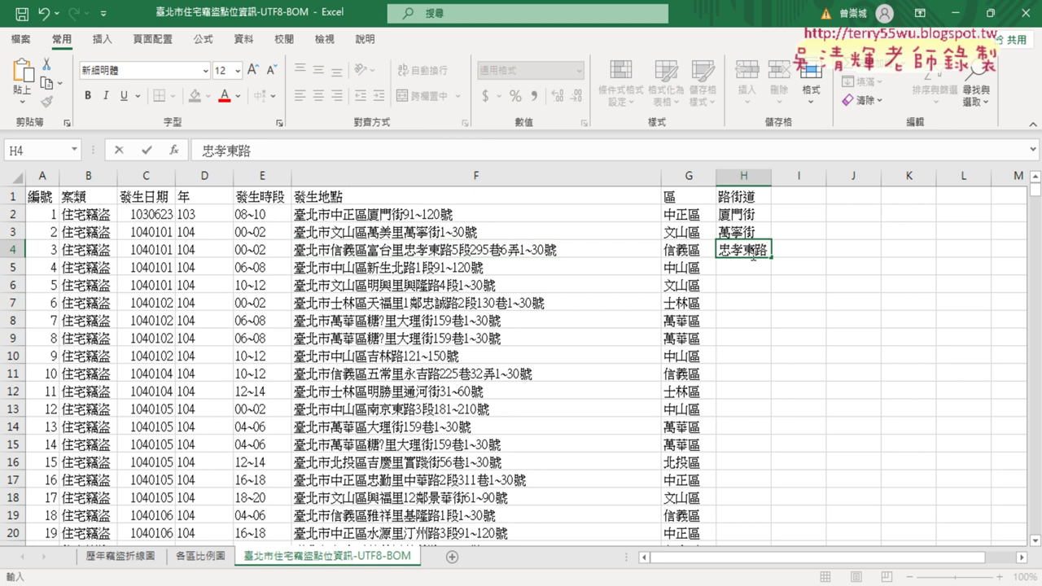
double_click(377, 267)
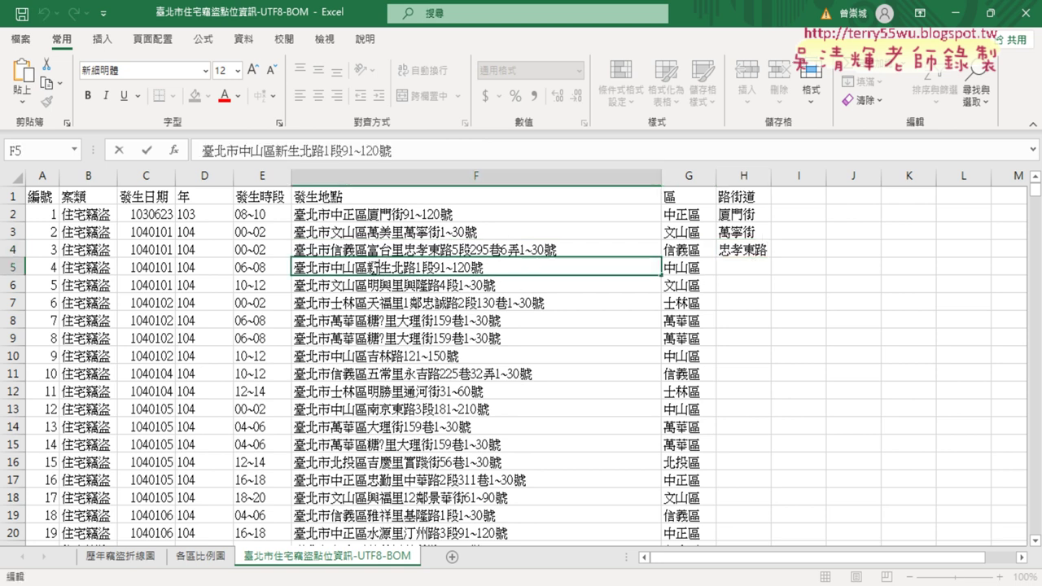
left_click_drag(367, 267, 417, 267)
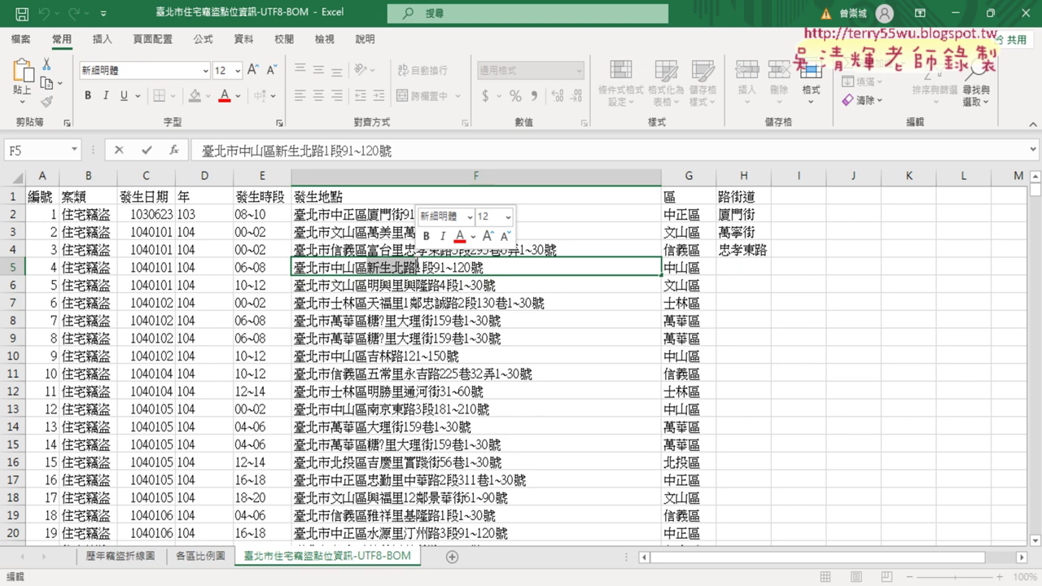
Review the MID formula in G2 and LEFT in D2, then select the copied names in H2:H4
left_click(765, 350)
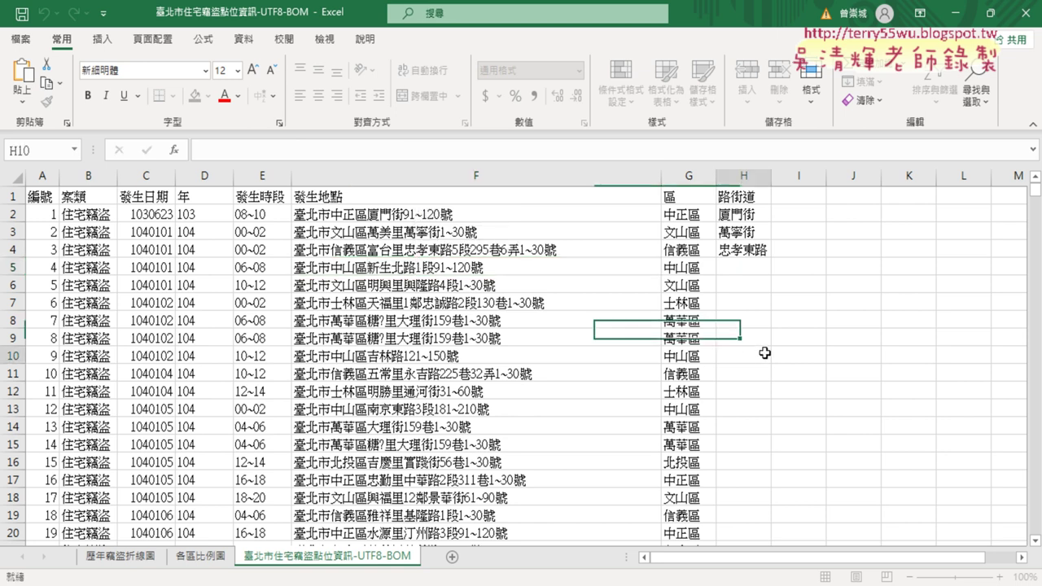
left_click_drag(745, 214, 749, 248)
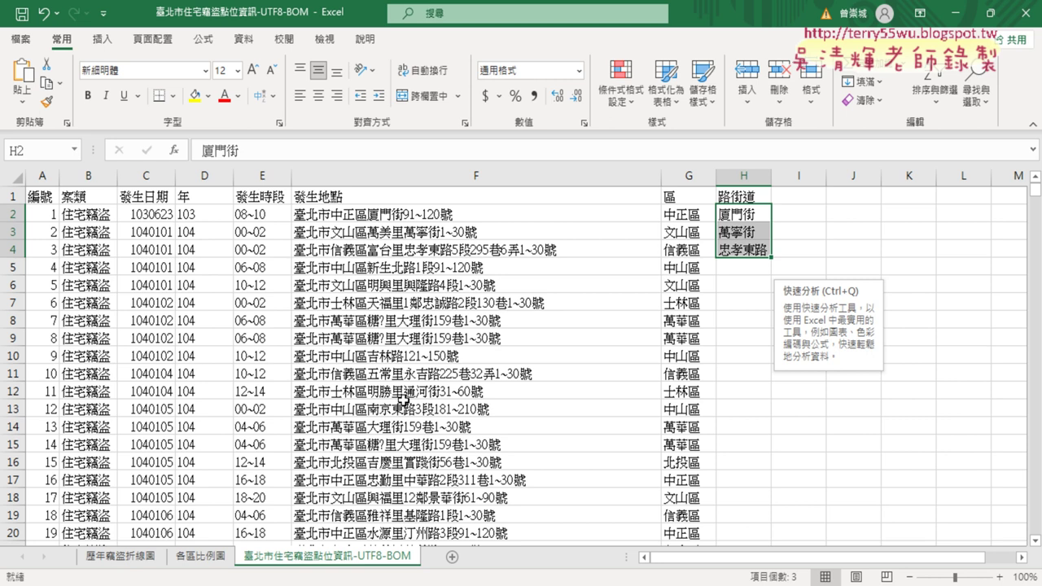
left_click(687, 215)
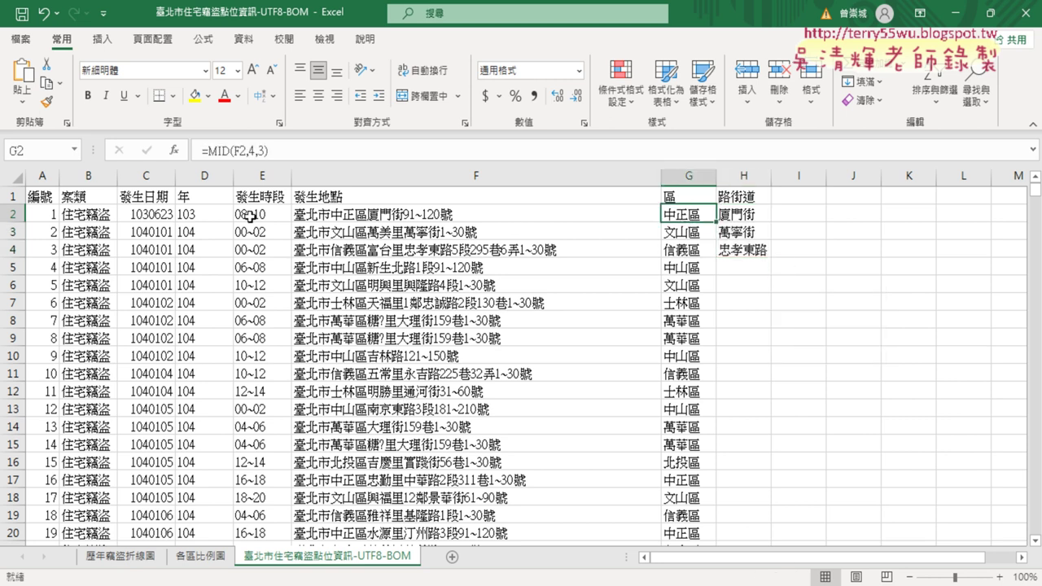
left_click(216, 213)
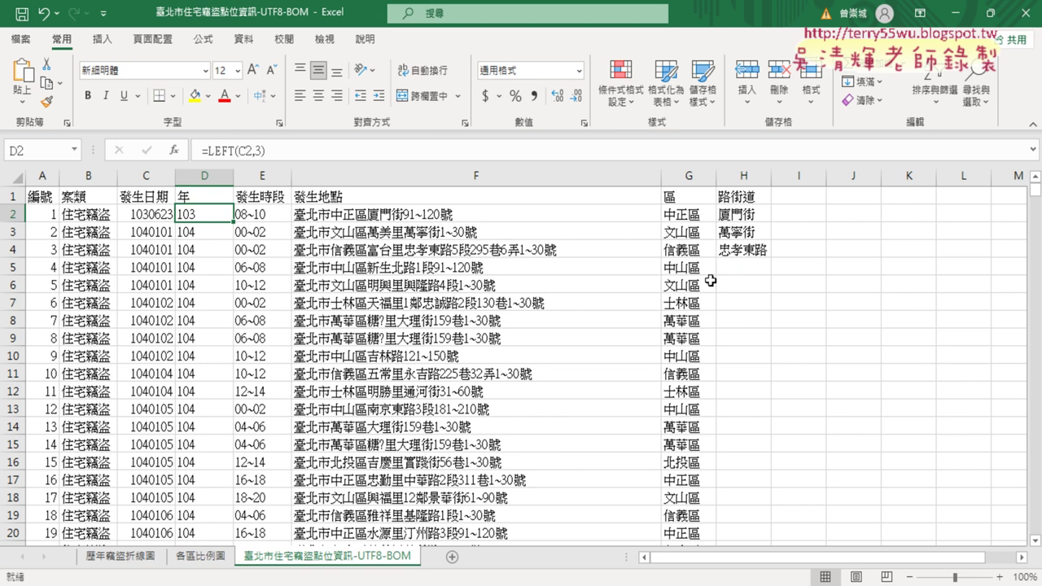
left_click_drag(746, 215, 753, 251)
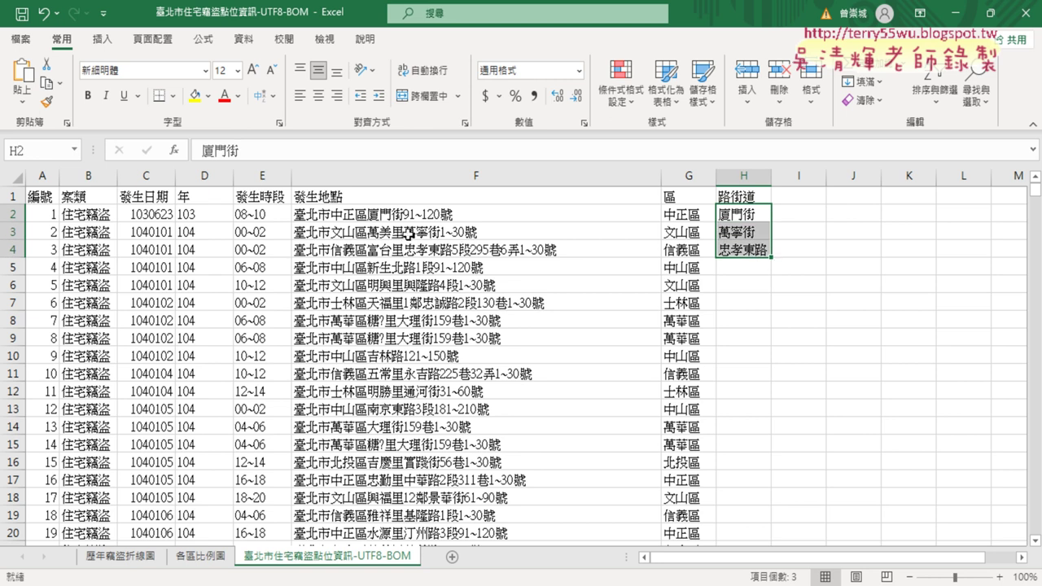
Clear the hand-copied street names and insert the MID function in H2
key("Delete")
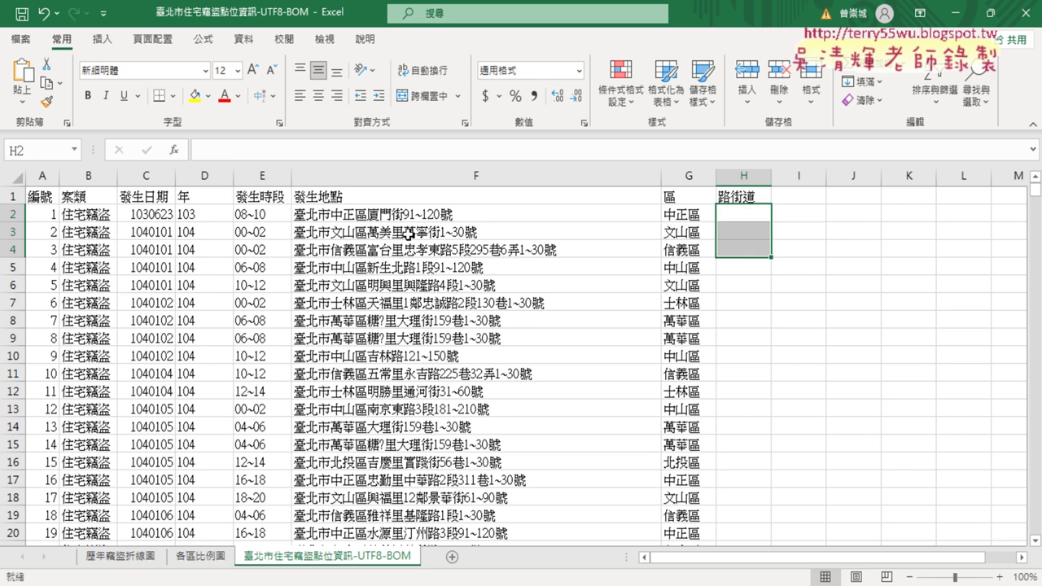
left_click(374, 217)
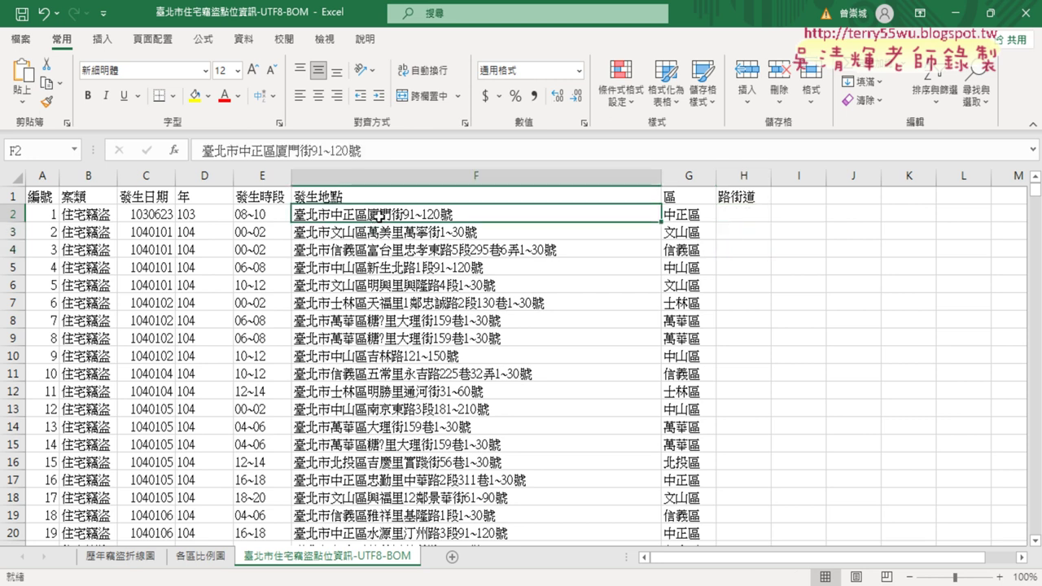
left_click(738, 216)
left_click(171, 153)
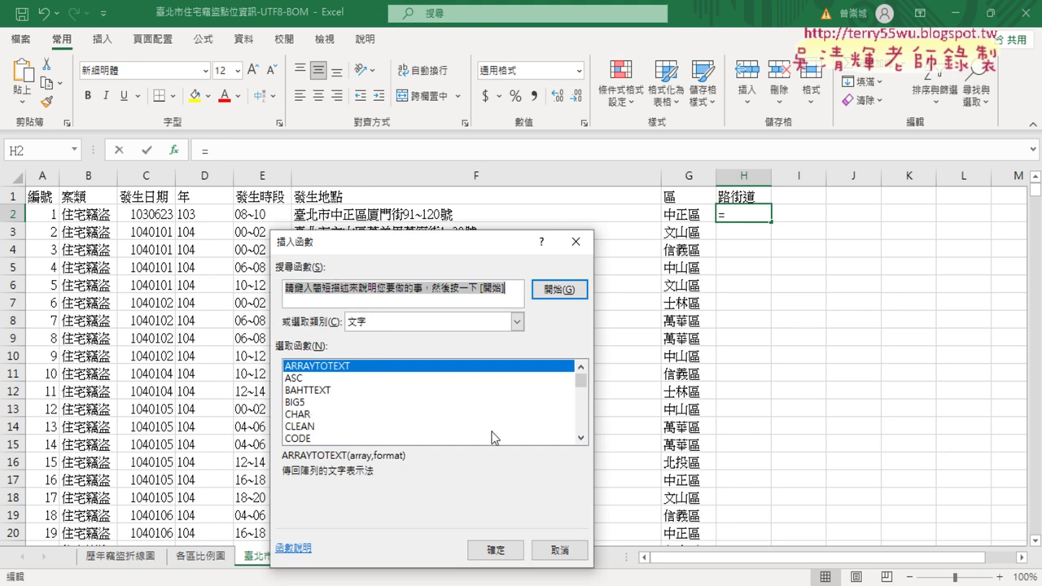
scroll(337, 399, "down", 6)
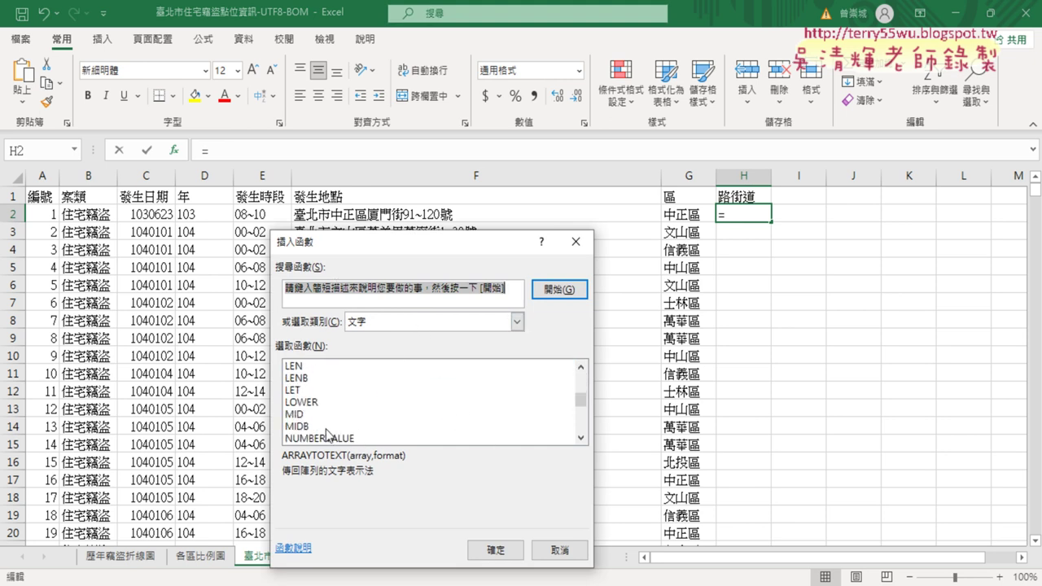
left_click(311, 417)
left_click(487, 552)
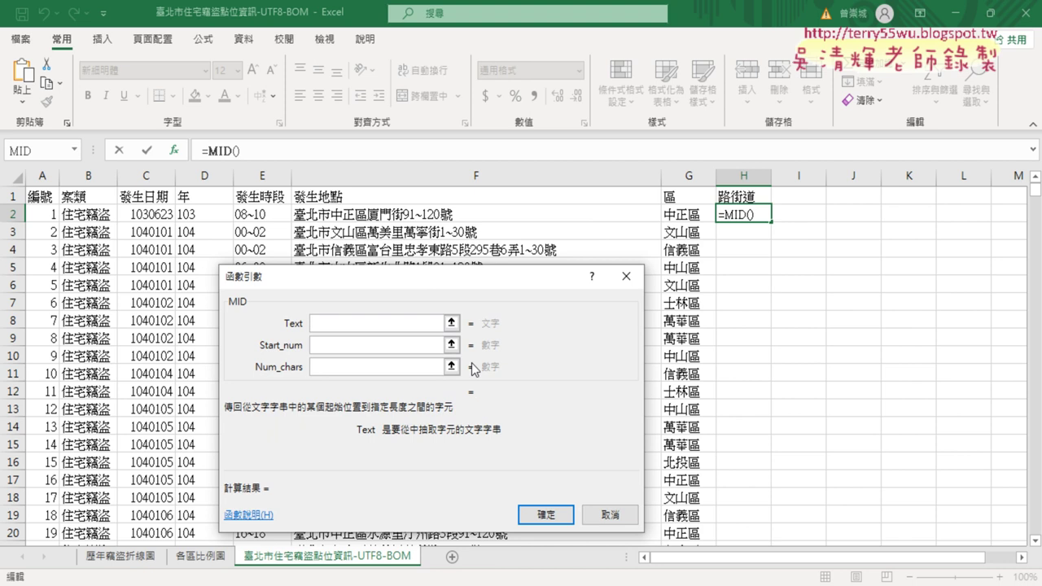
Set MID's arguments to Text F2, Start_num 7, Num_chars 3 to extract 廈門街
left_click(408, 218)
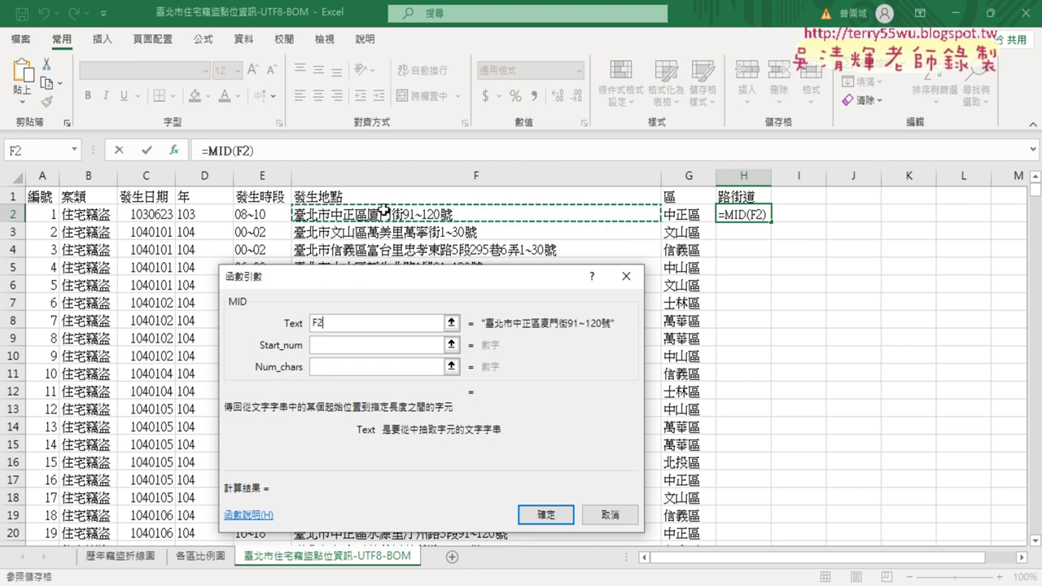
left_click(318, 346)
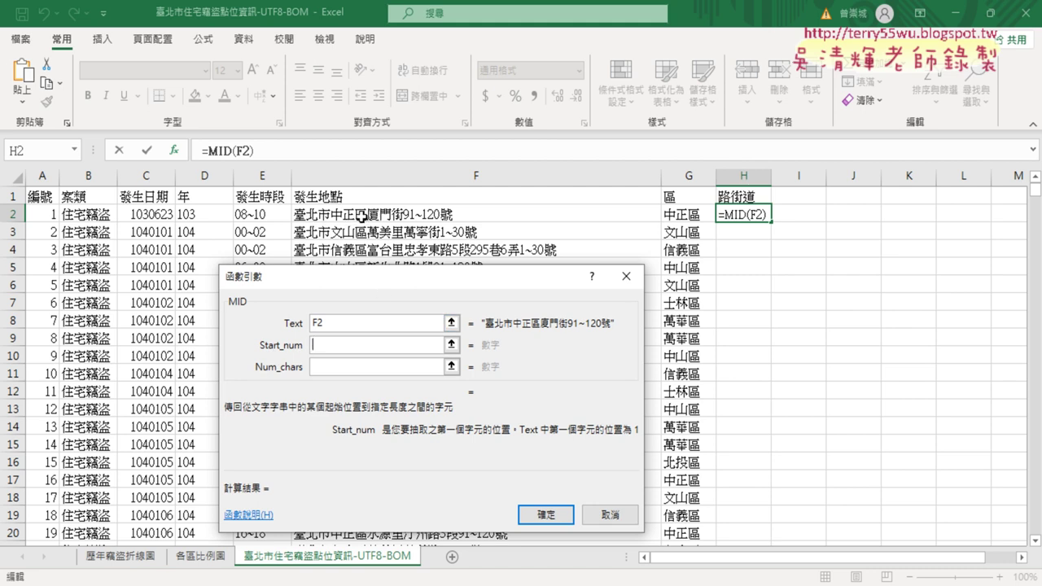
type("7")
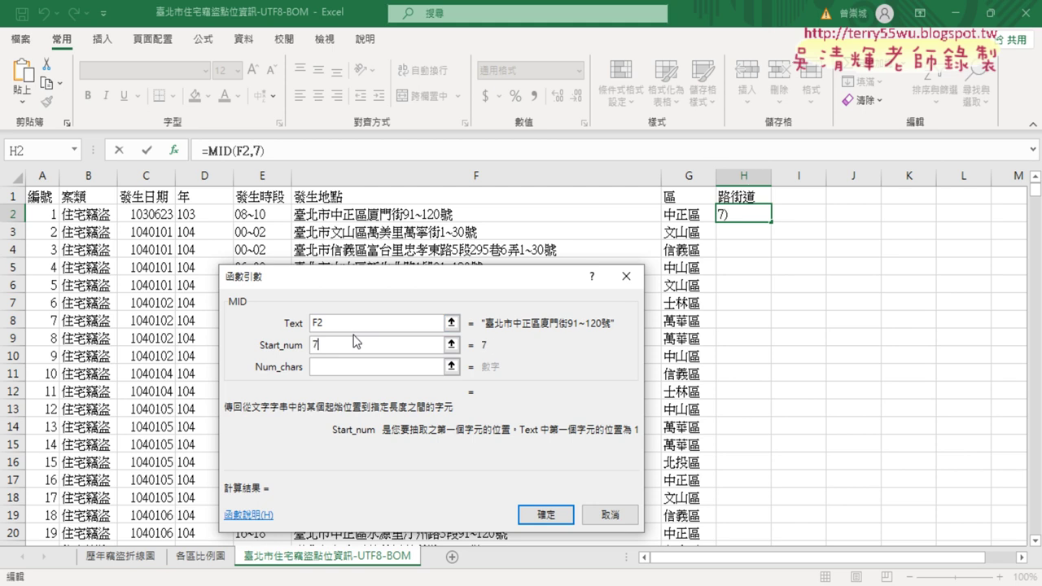
left_click(351, 368)
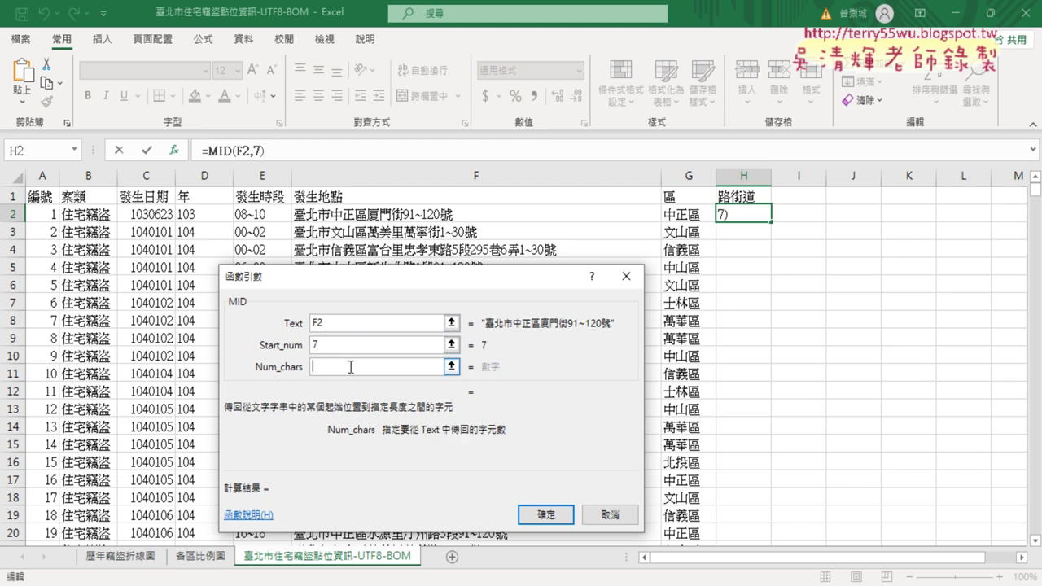
type("3")
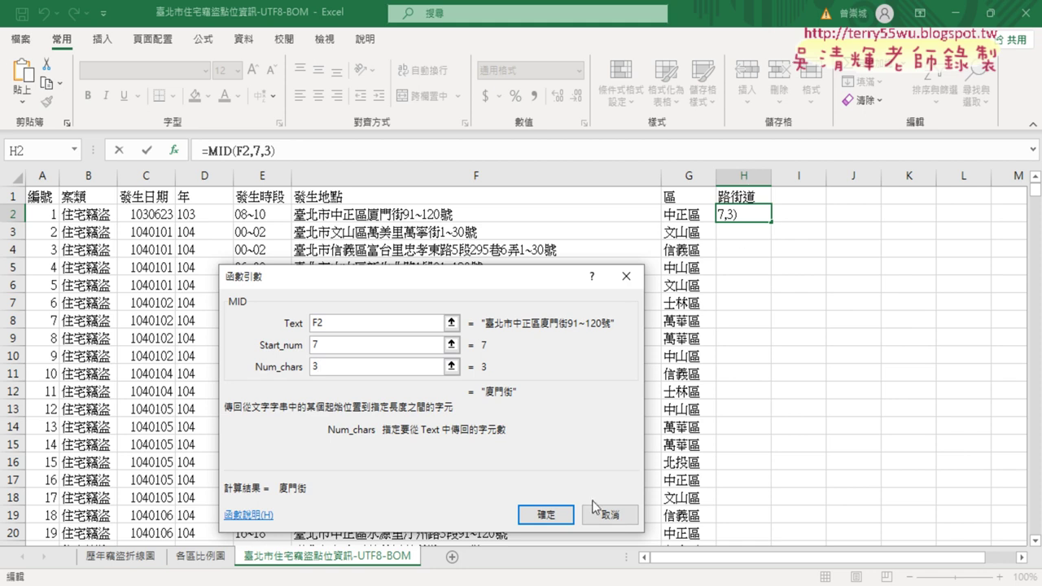
left_click(563, 514)
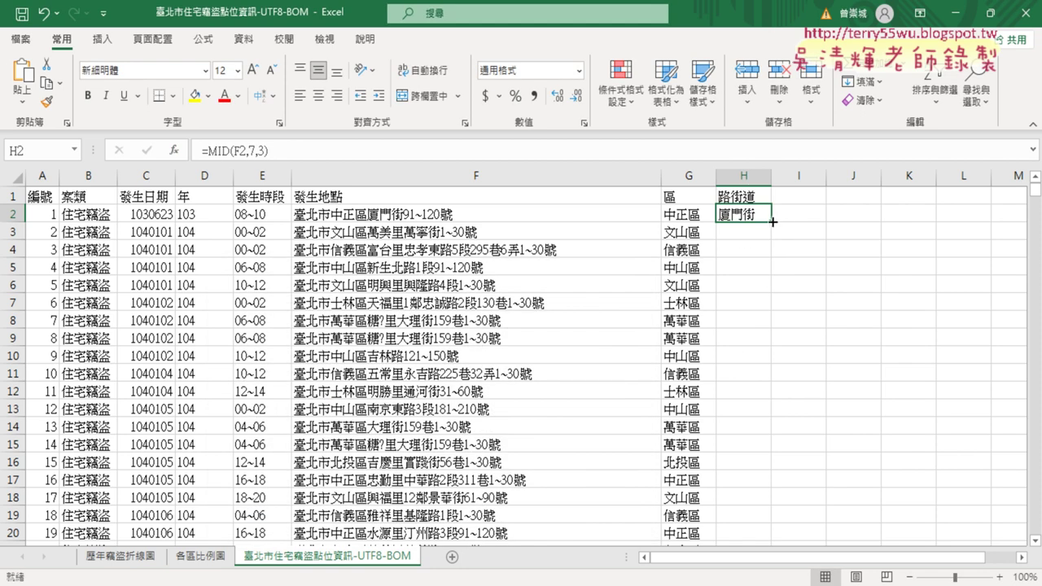
Fill H2's MID formula down to H3, yielding 萬美里, and review H2's arguments F2, 7, 3
left_click_drag(772, 237, 772, 239)
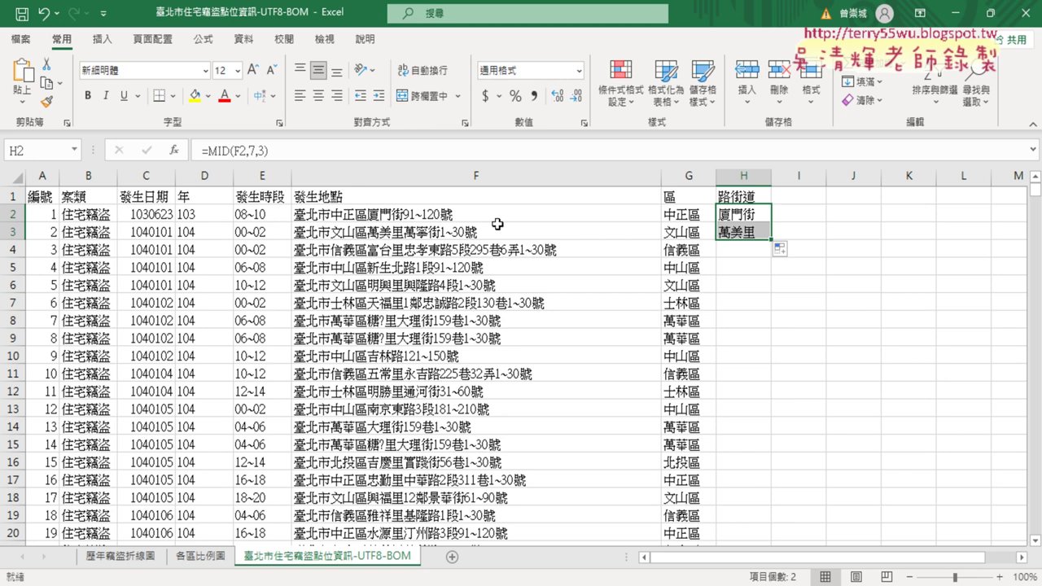
left_click(755, 216)
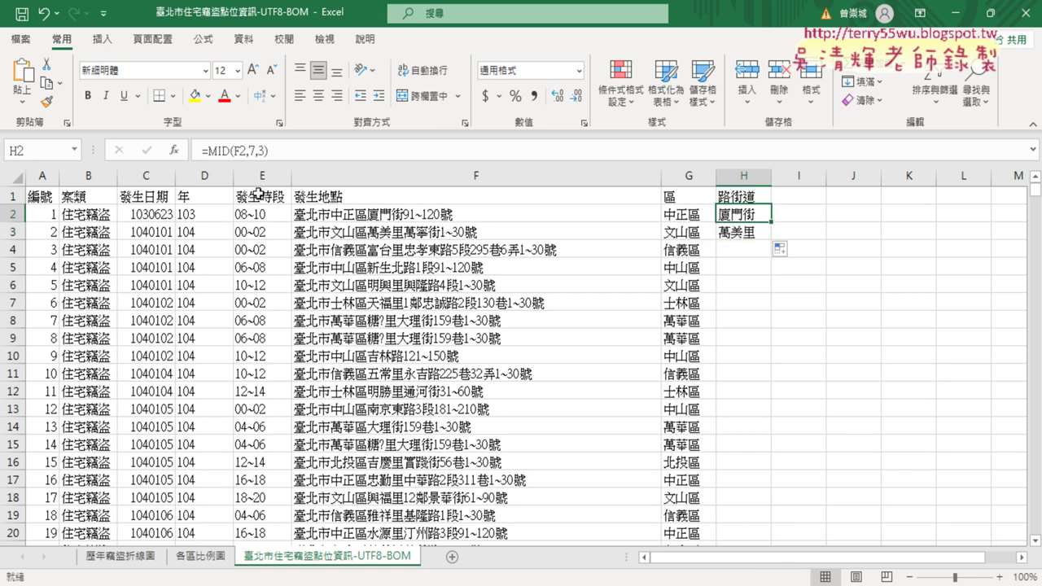
left_click(227, 152)
left_click(175, 151)
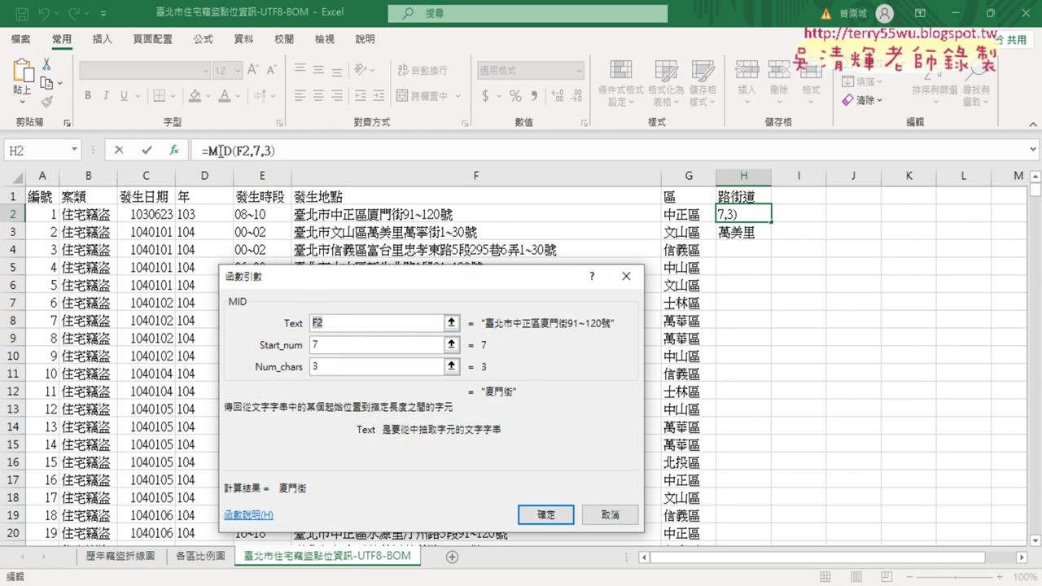
left_click(322, 345)
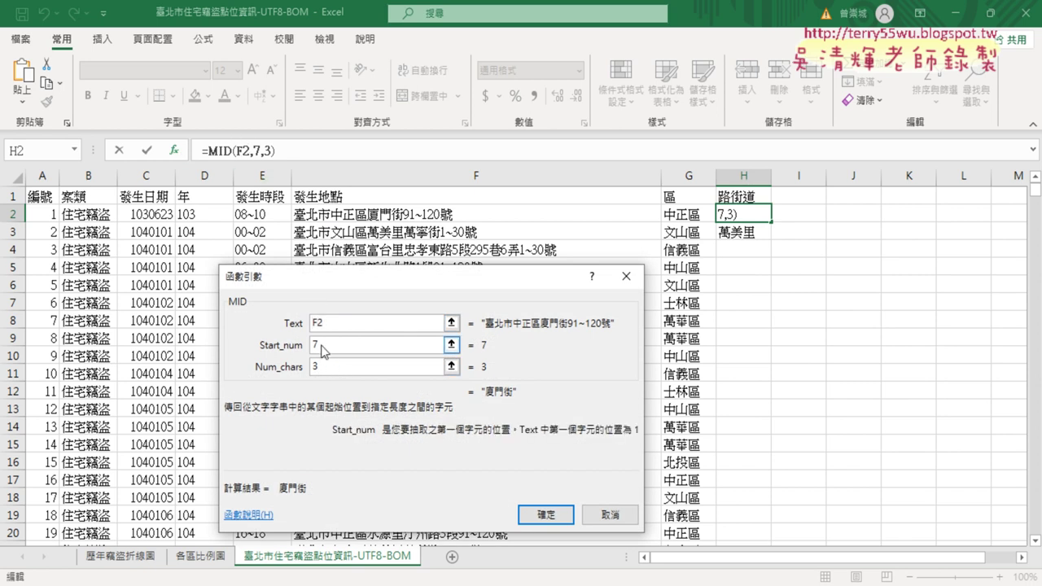
left_click(316, 367)
left_click(317, 346)
left_click(316, 367)
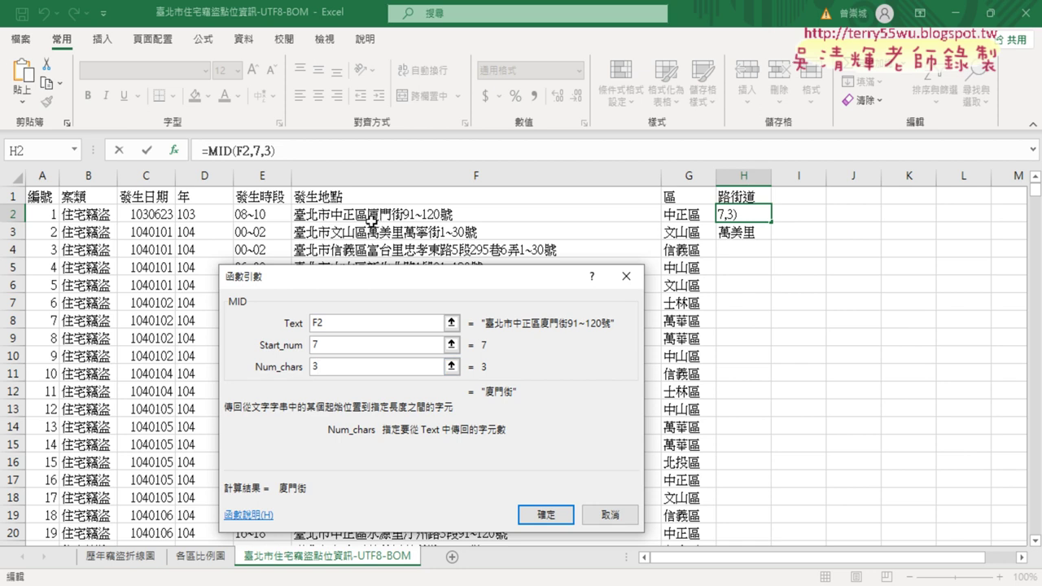
left_click(339, 345)
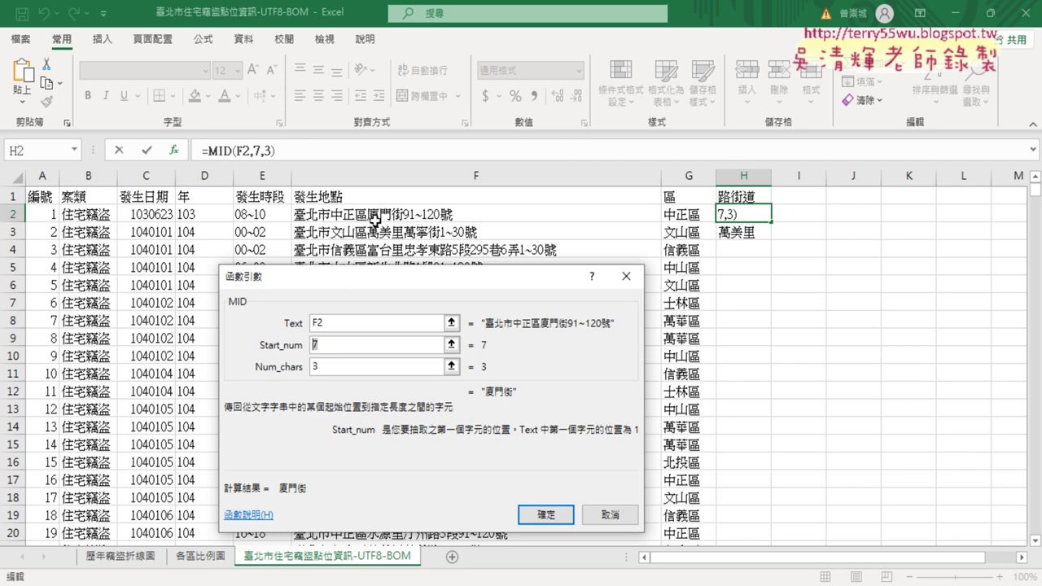
Close the MID arguments and insert the FIND function in I2
left_click(546, 514)
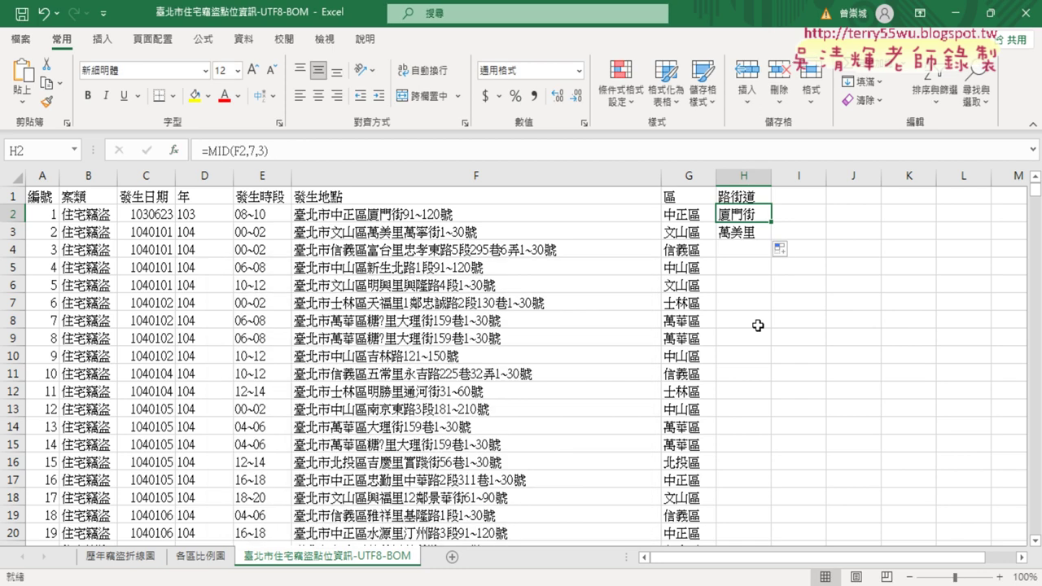
left_click(803, 215)
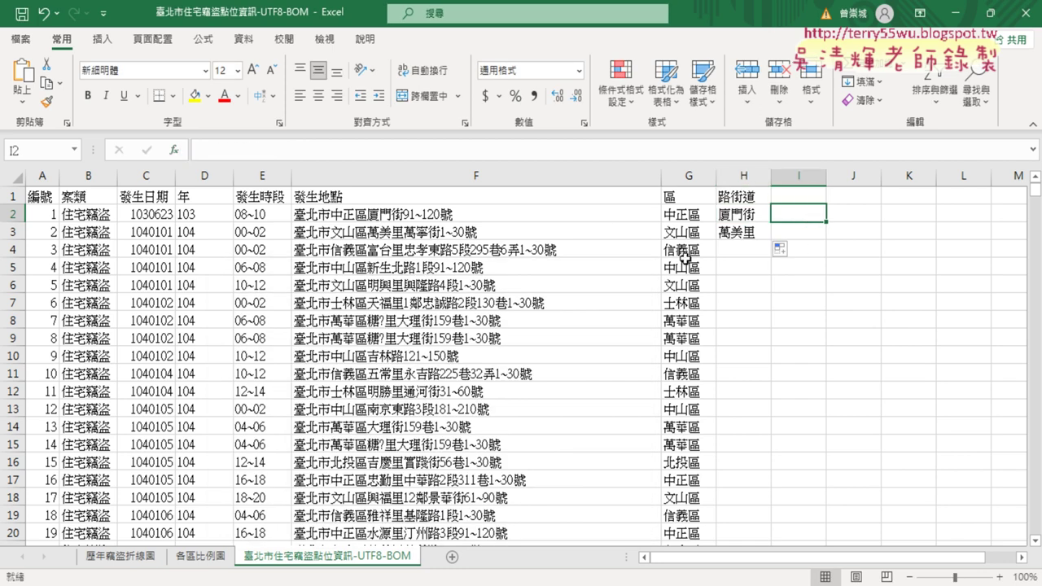
left_click(176, 150)
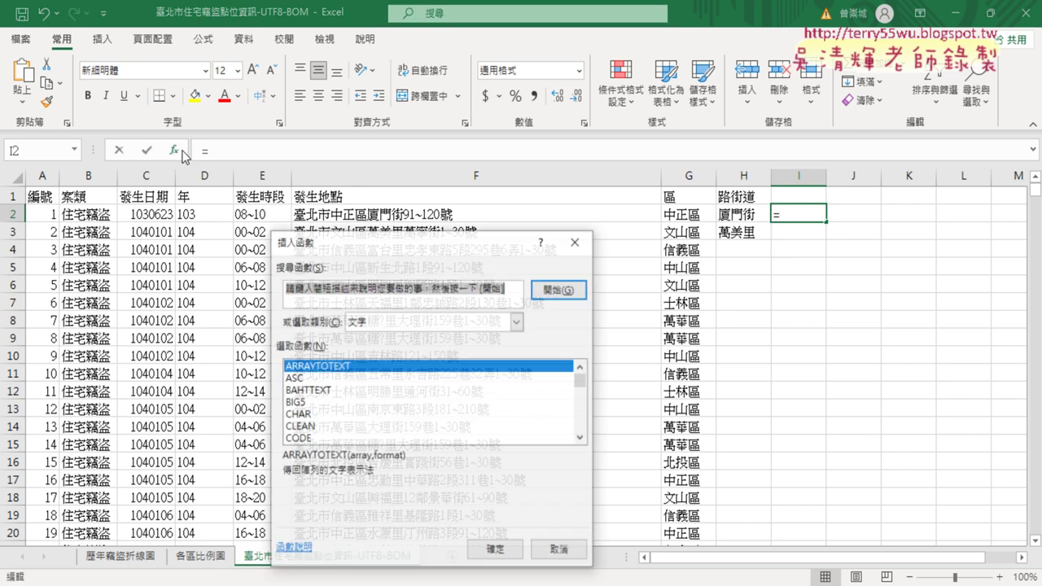
left_click(580, 438)
left_click(581, 438)
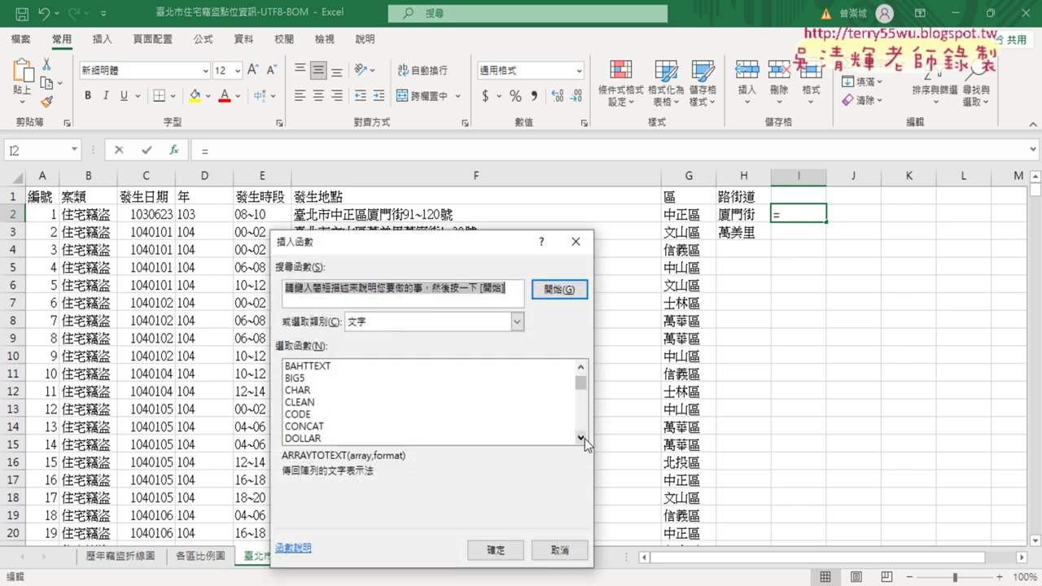
left_click(581, 438)
left_click(580, 438)
left_click(581, 438)
left_click(581, 438)
left_click(308, 402)
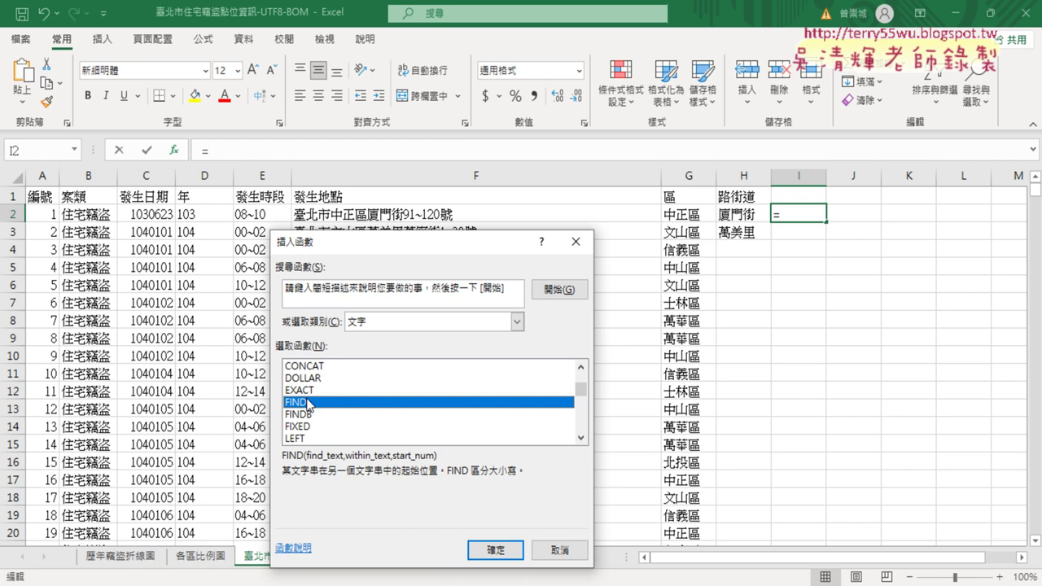
left_click(498, 551)
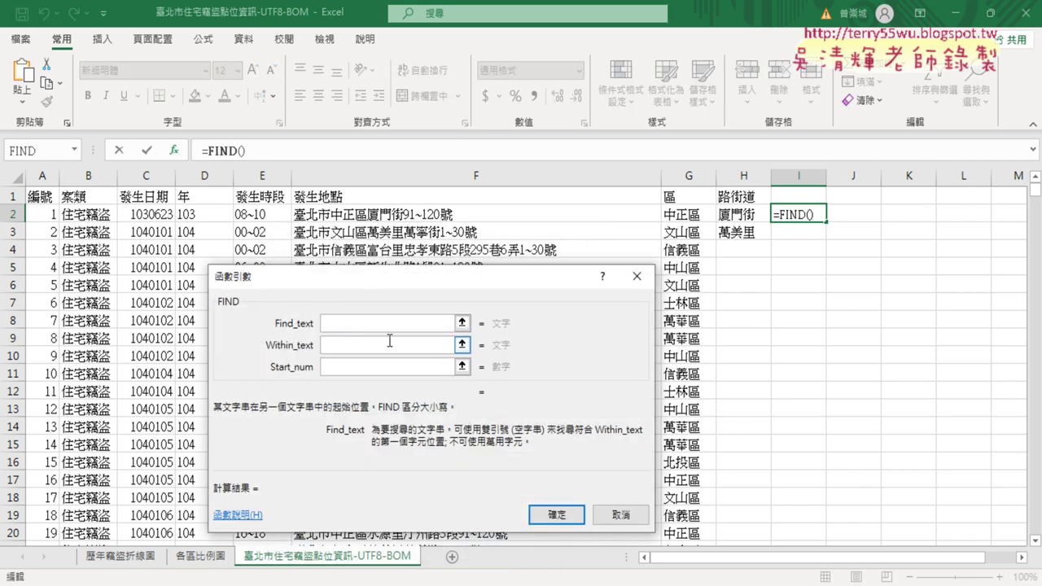
Set FIND's Find_text to "區" and Within_text to F2
left_click(325, 326)
type("\"")
type("區")
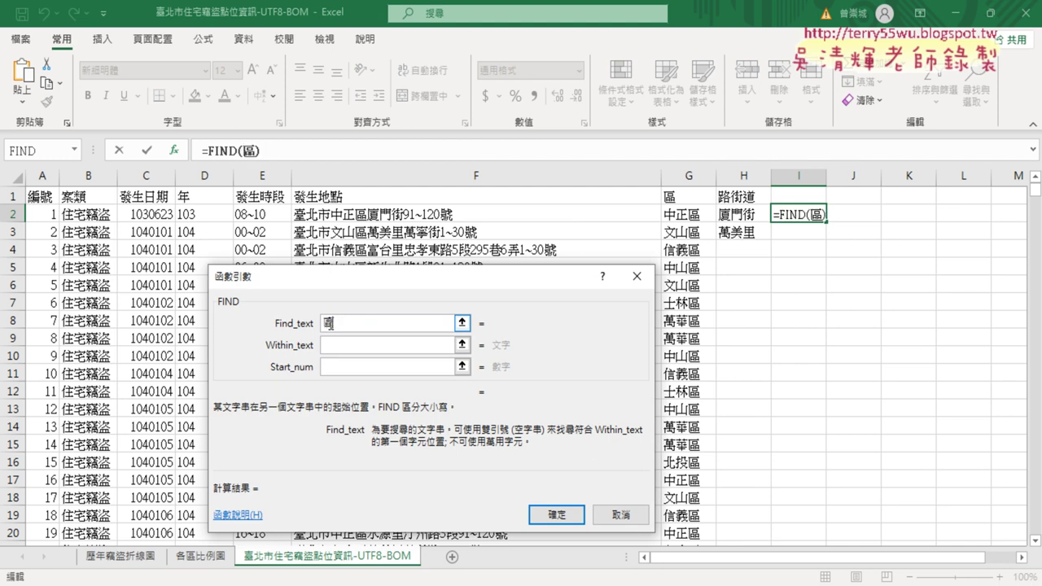
left_click(342, 351)
left_click(342, 345)
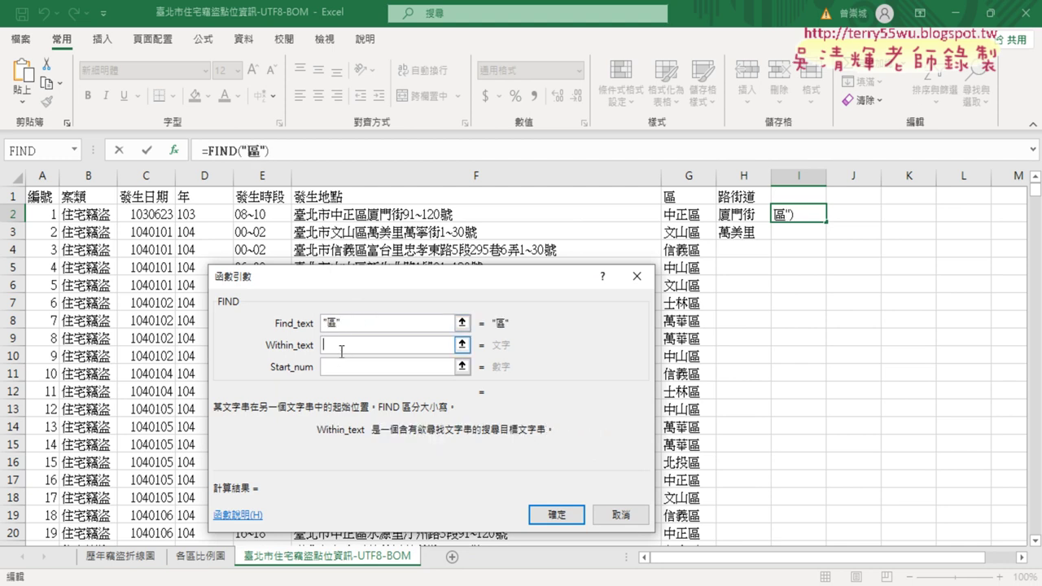
left_click(385, 213)
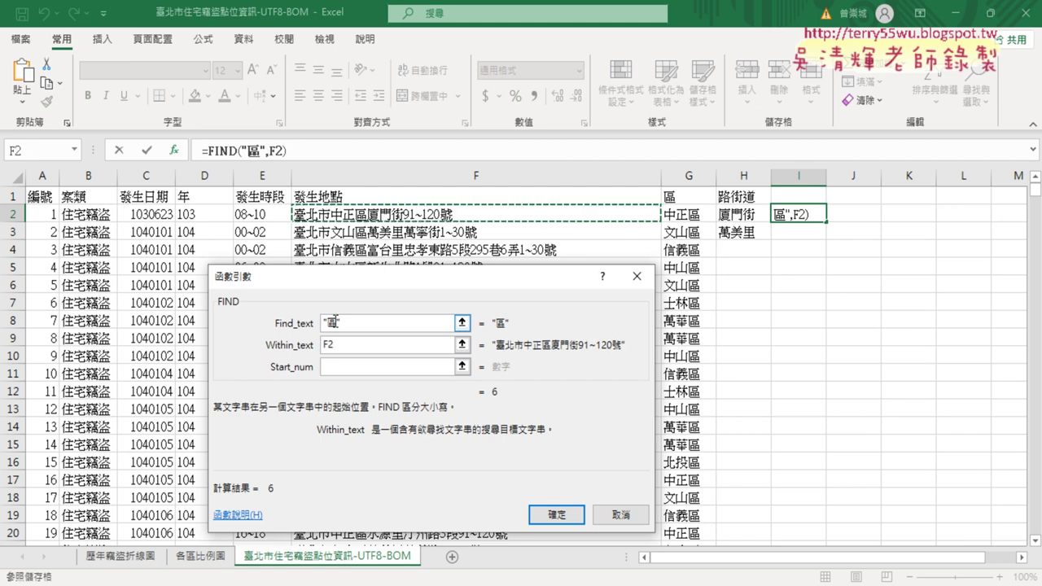
left_click(374, 344)
left_click(537, 519)
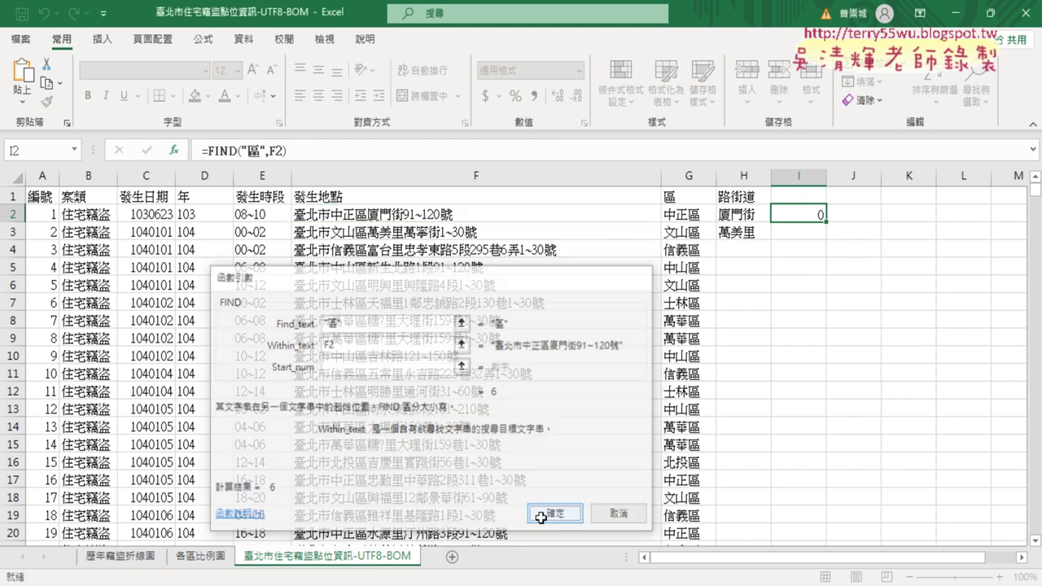
Append +1 to I2's formula so it returns 7, the street's starting position
left_click(326, 151)
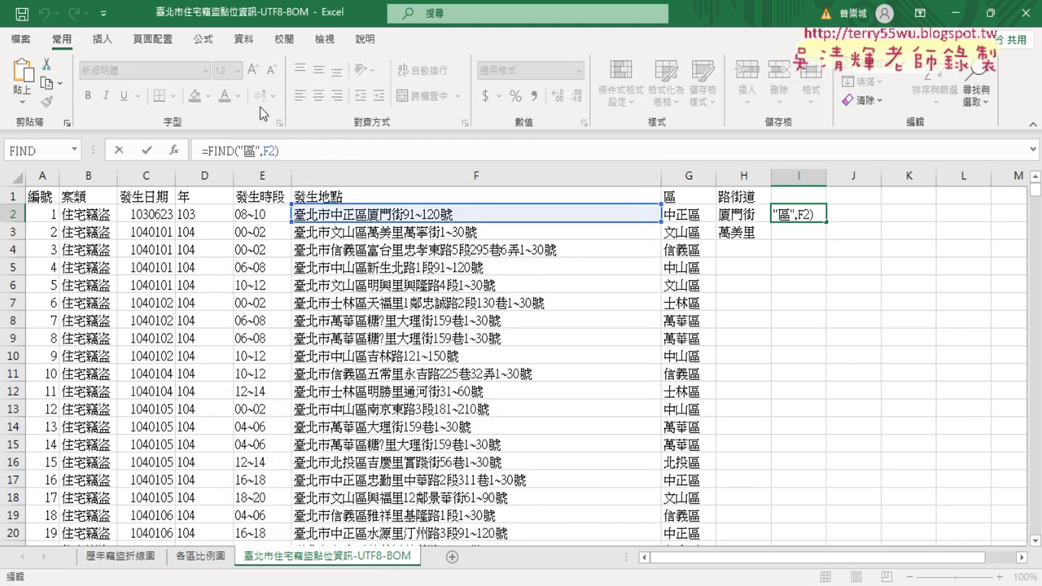
type("+1")
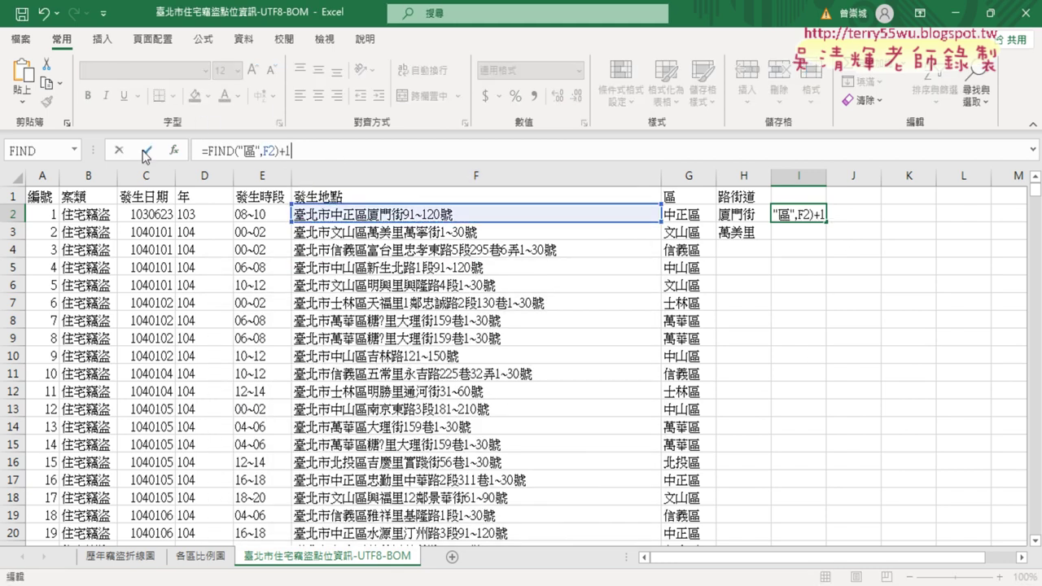
left_click(147, 151)
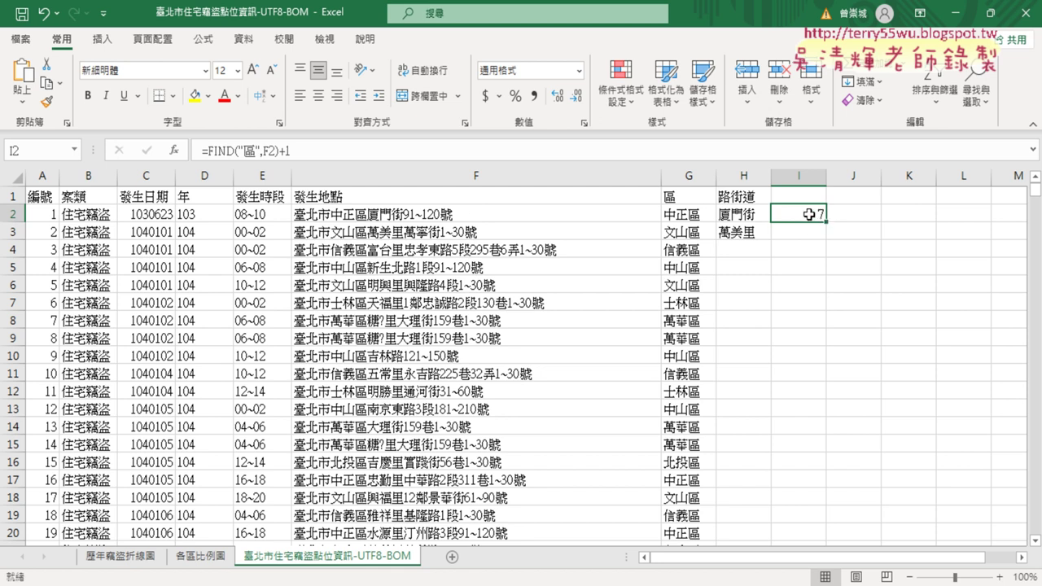
left_click(735, 215)
left_click(253, 151)
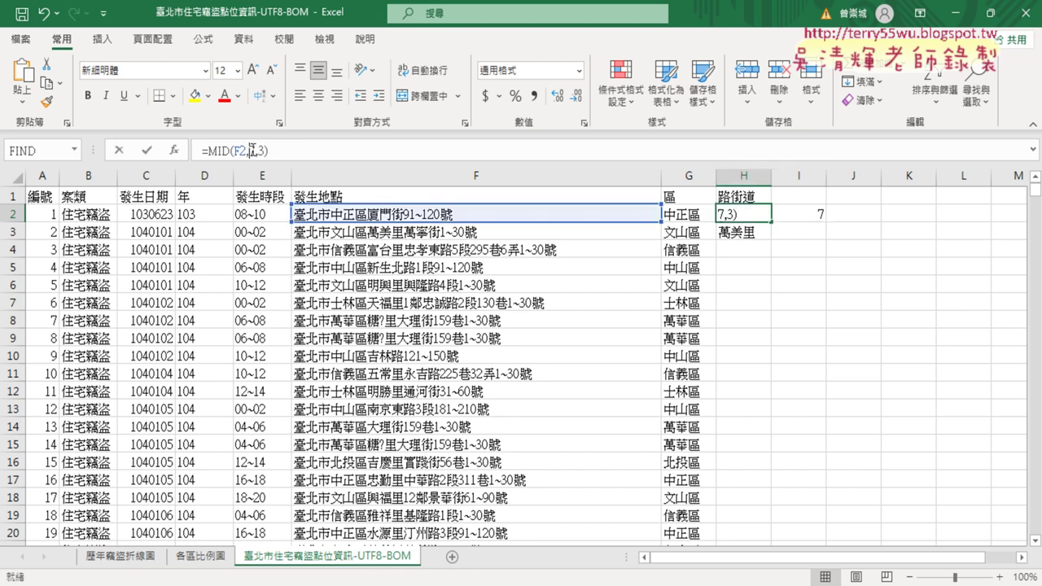
double_click(252, 150)
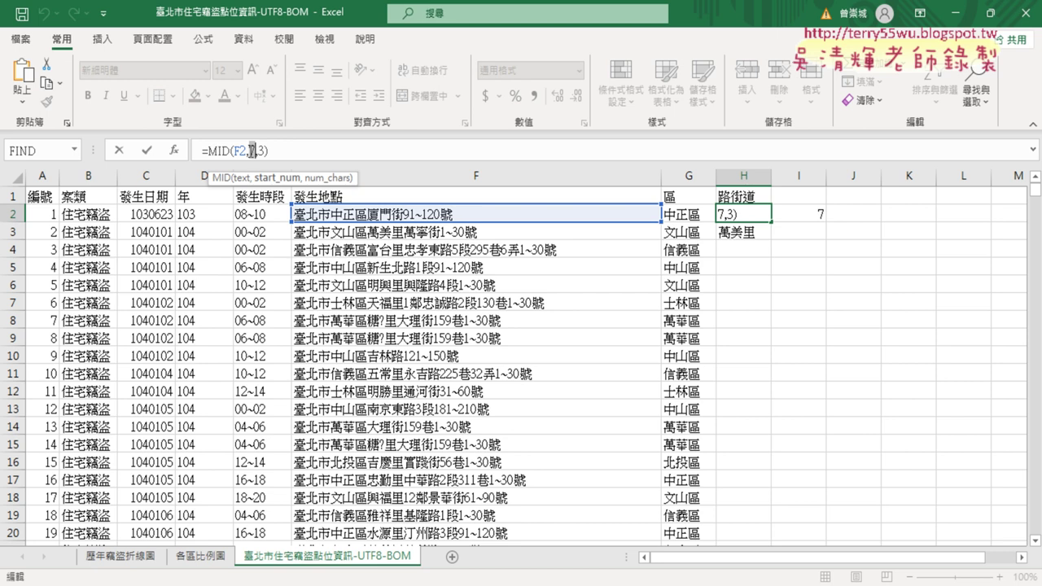
left_click(147, 153)
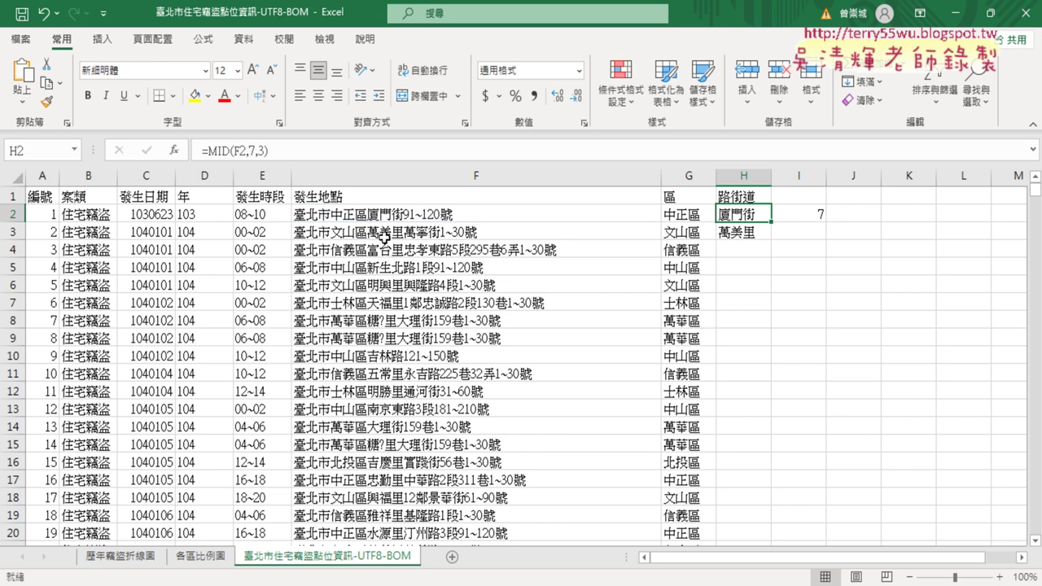
left_click(369, 218)
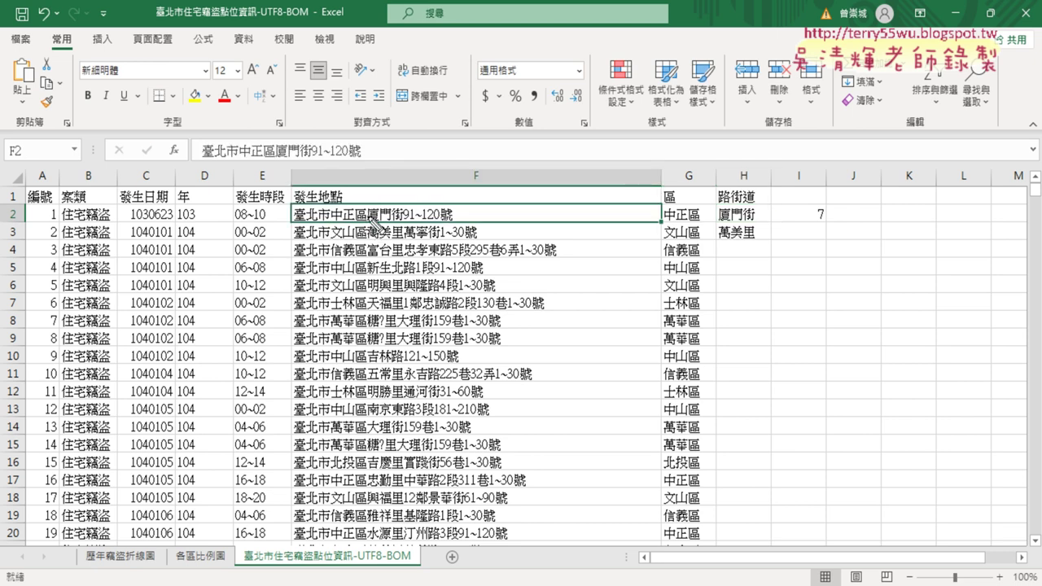
left_click_drag(364, 224, 405, 244)
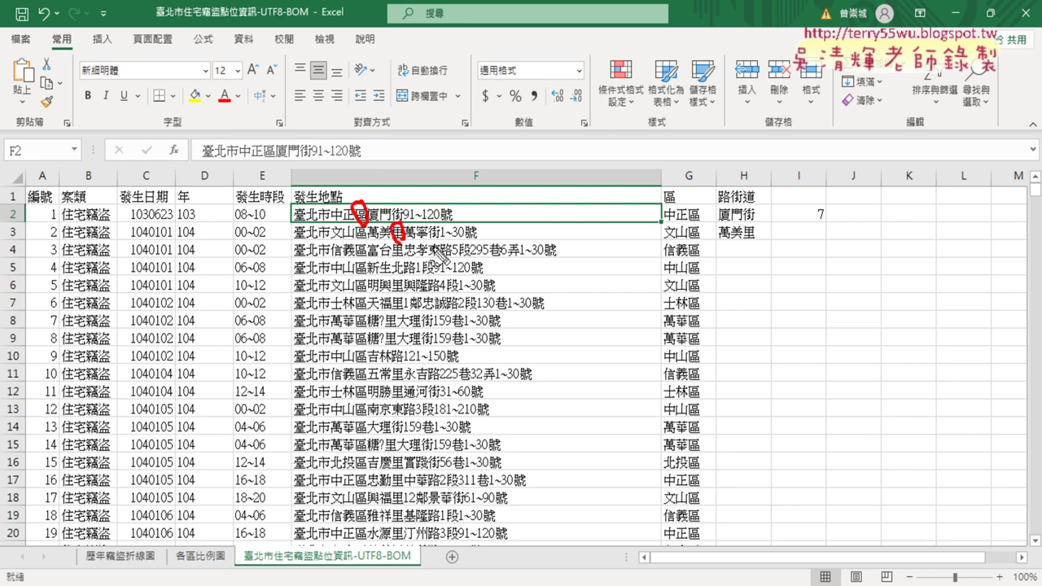
left_click_drag(412, 239, 440, 239)
left_click_drag(411, 311, 456, 310)
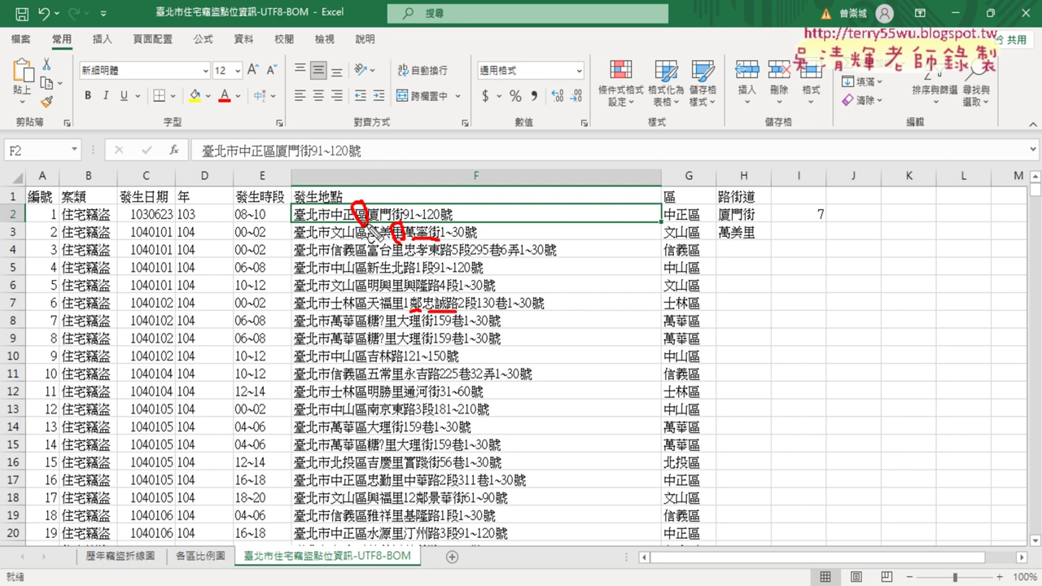
left_click_drag(366, 215, 364, 308)
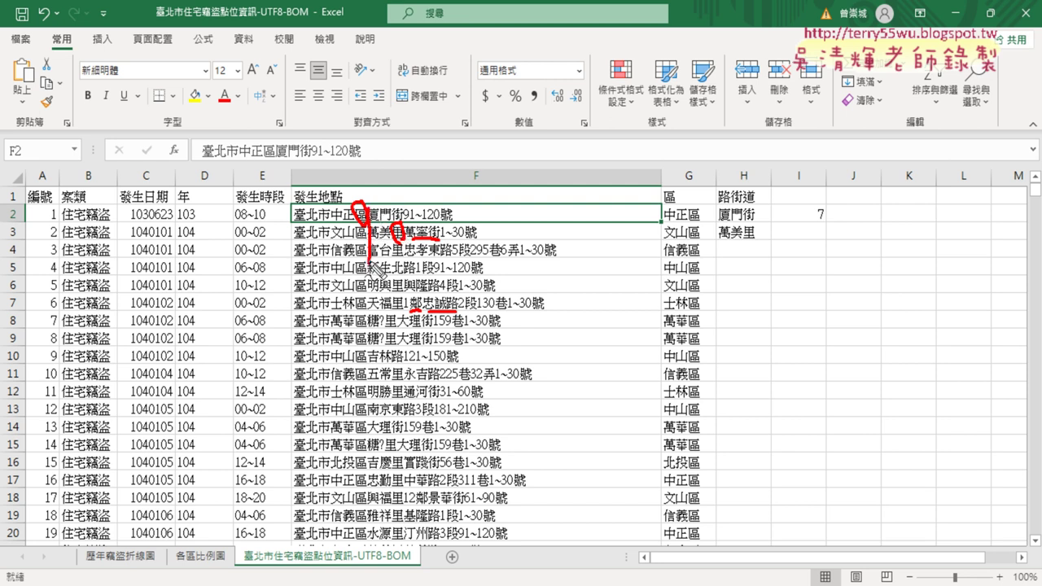